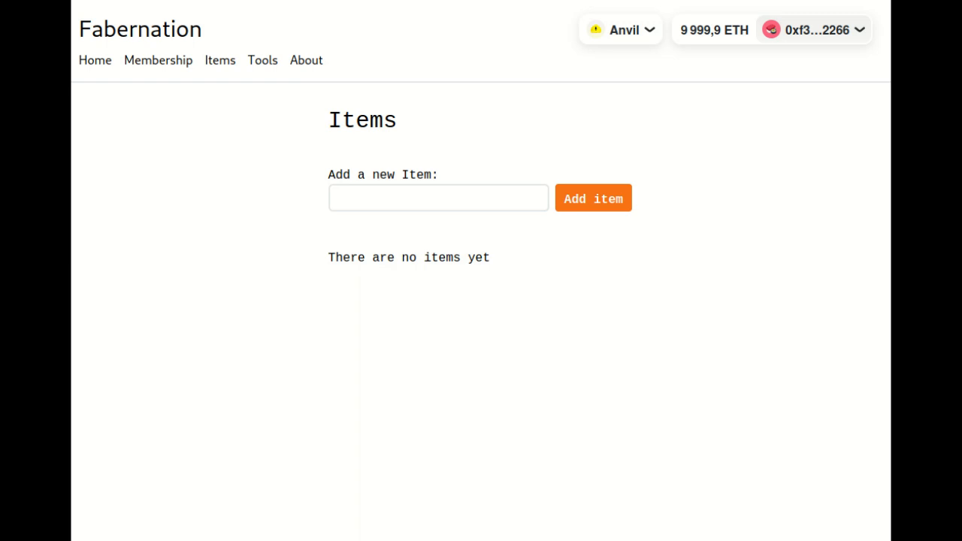
- Add a new item named "Drinking glass" and approve its wallet transaction
click(451, 203)
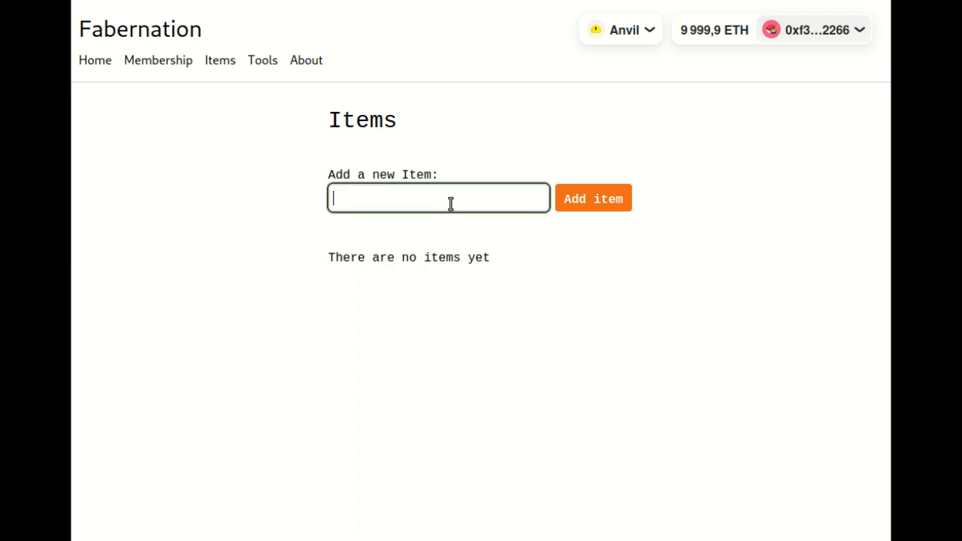
text(Drinking gla)
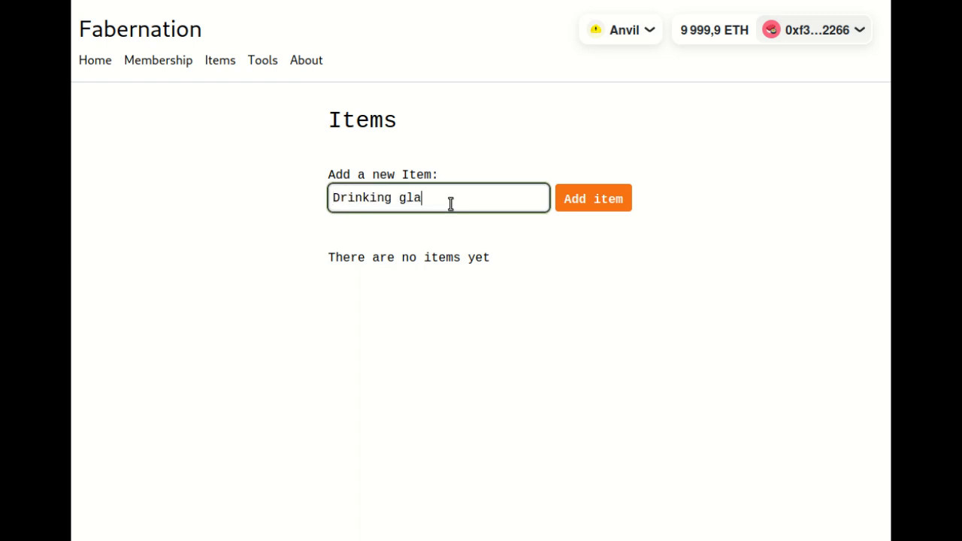
text(ss)
click(587, 198)
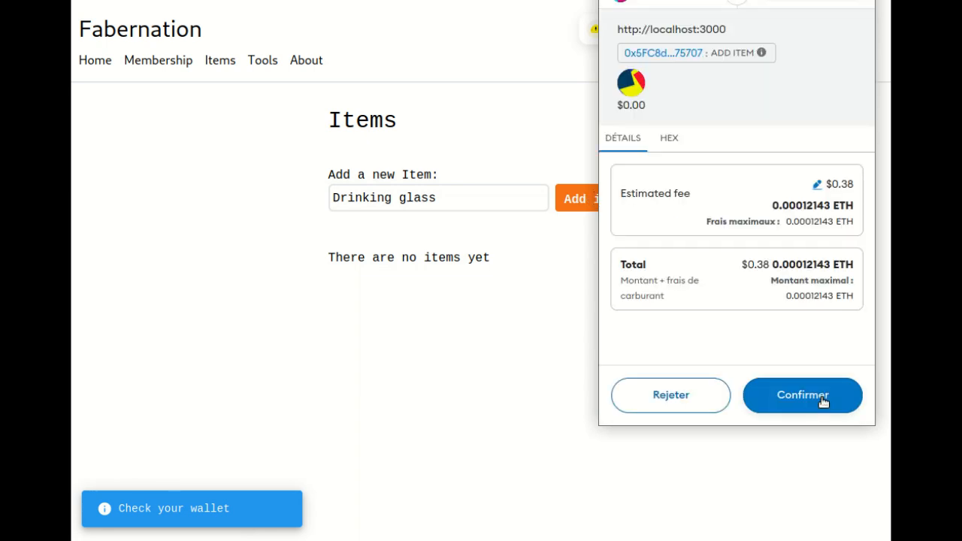
click(822, 398)
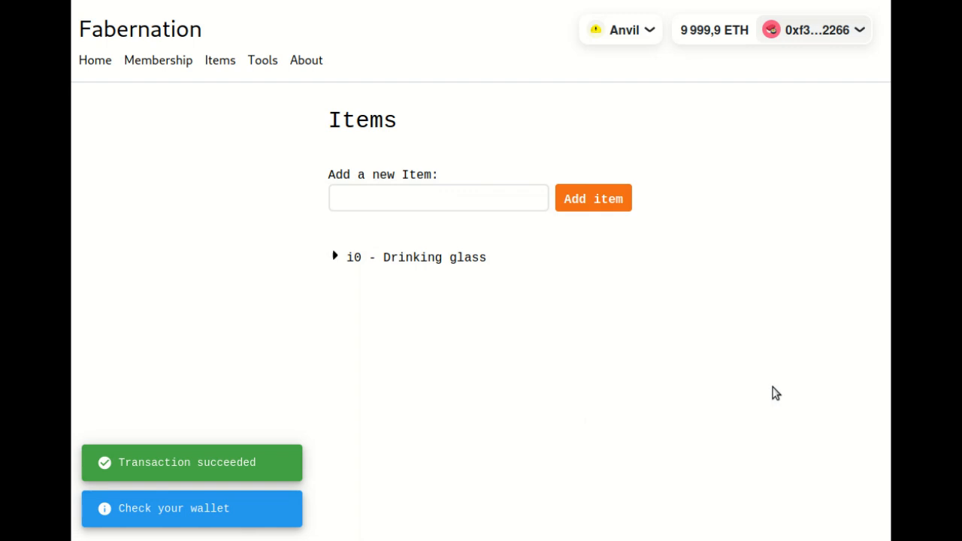
- Expand the Drinking glass item and open its new version form
click(434, 260)
click(403, 310)
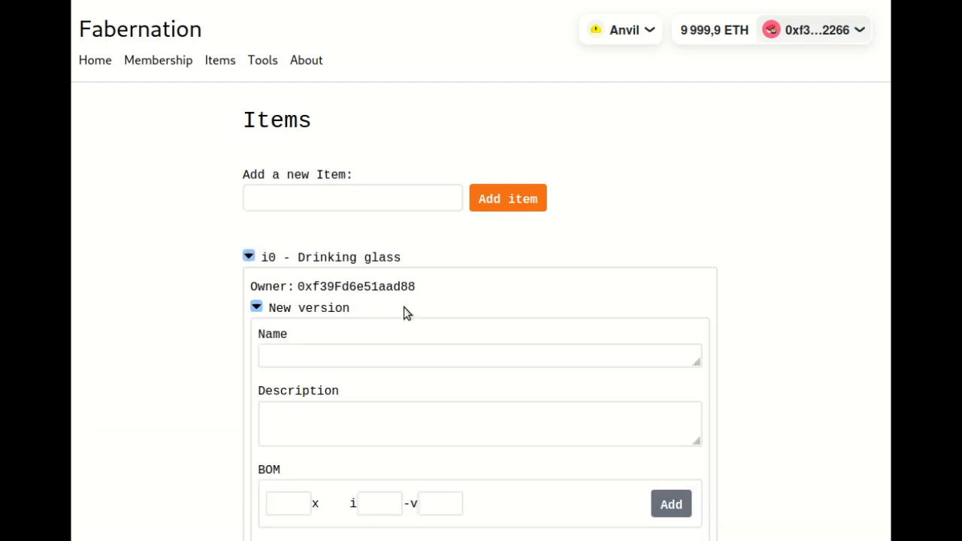
click(314, 309)
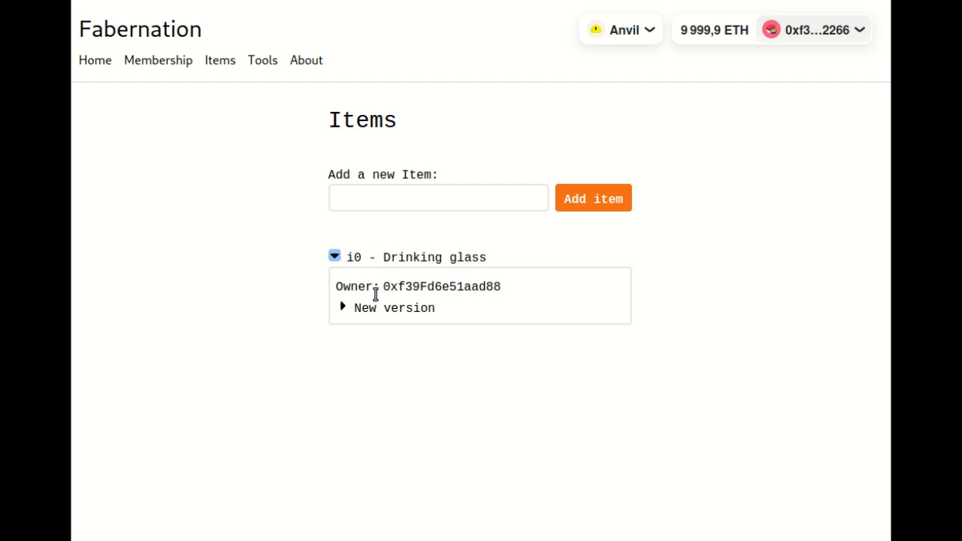
mouse_move(393, 296)
click(391, 318)
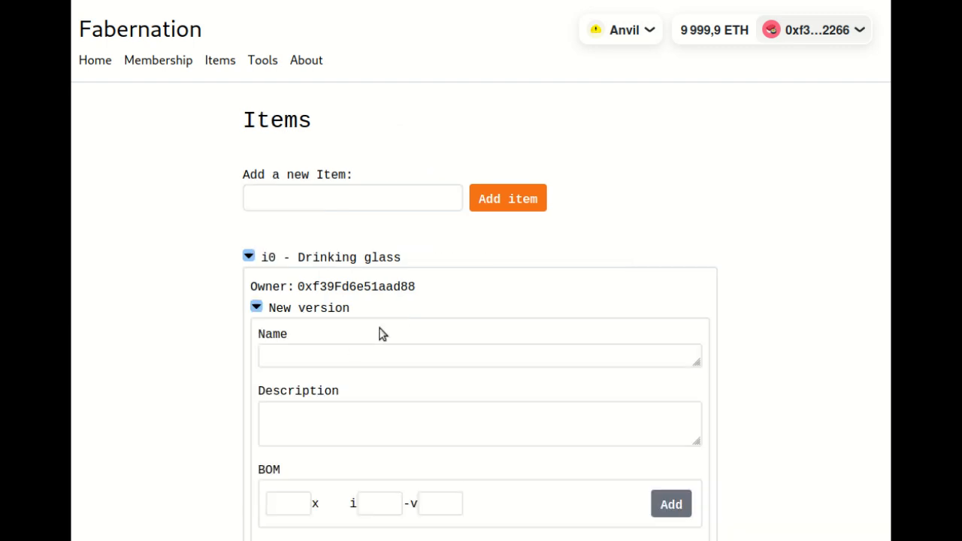
- Name the new Drinking glass version "Drink glass - most generic"
scroll(381, 333, down, 2)
click(314, 170)
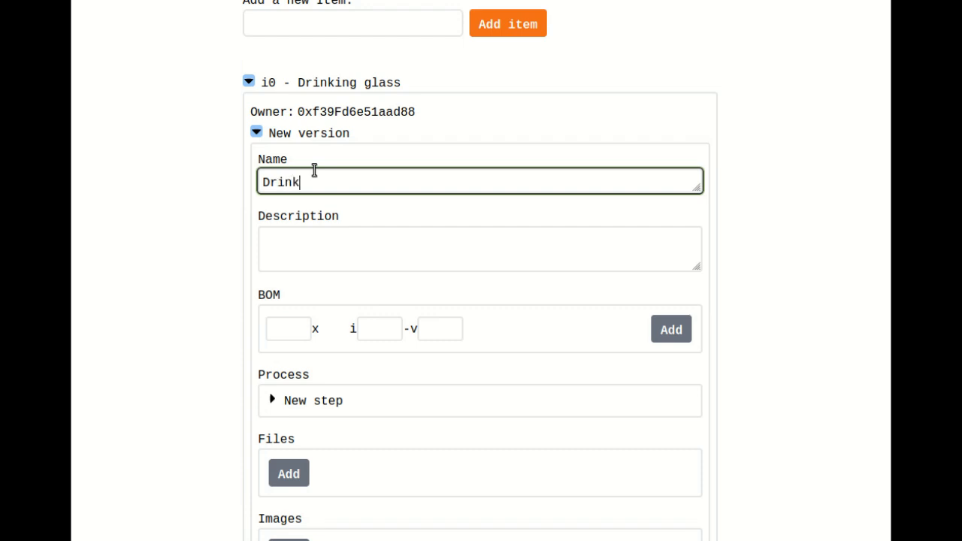
text(Drink gr)
key(BackSpace)
text(lass - most simple)
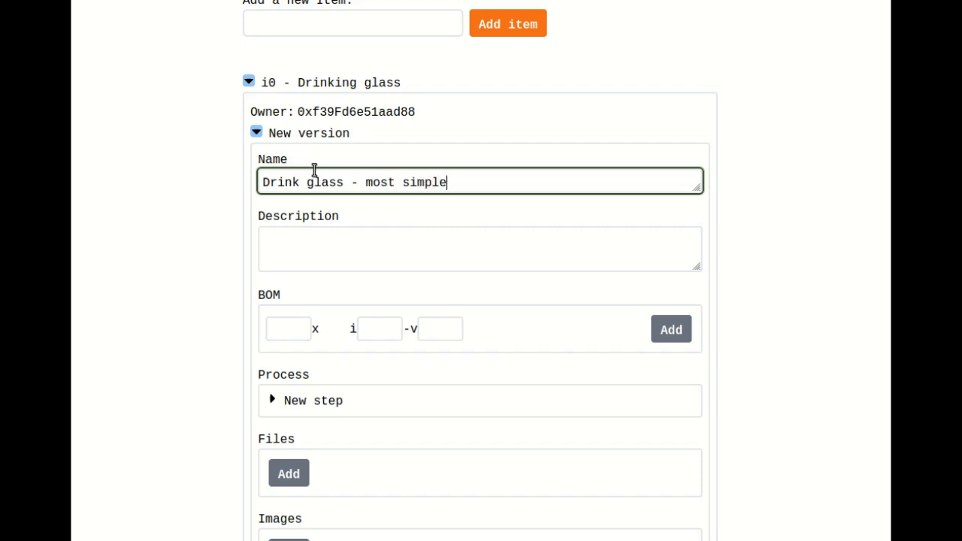
key(BackSpace)
key(BackSpace)
key(BackSpace)
key(BackSpace)
key(BackSpace)
key(BackSpace)
text(generic)
- Attach the image resized_product_1_glass.jpg to the Drinking glass version and submit it with wallet approval
scroll(488, 244, down, 2)
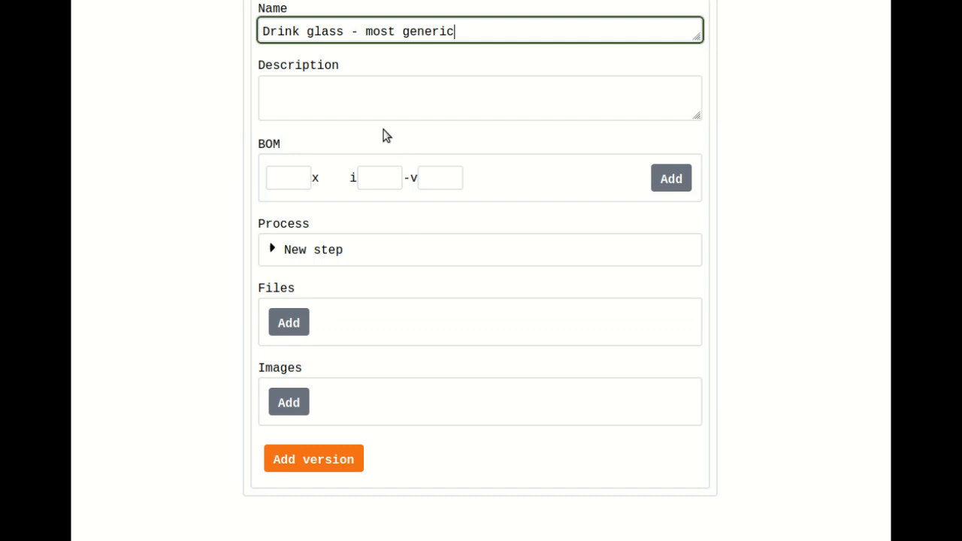
click(386, 93)
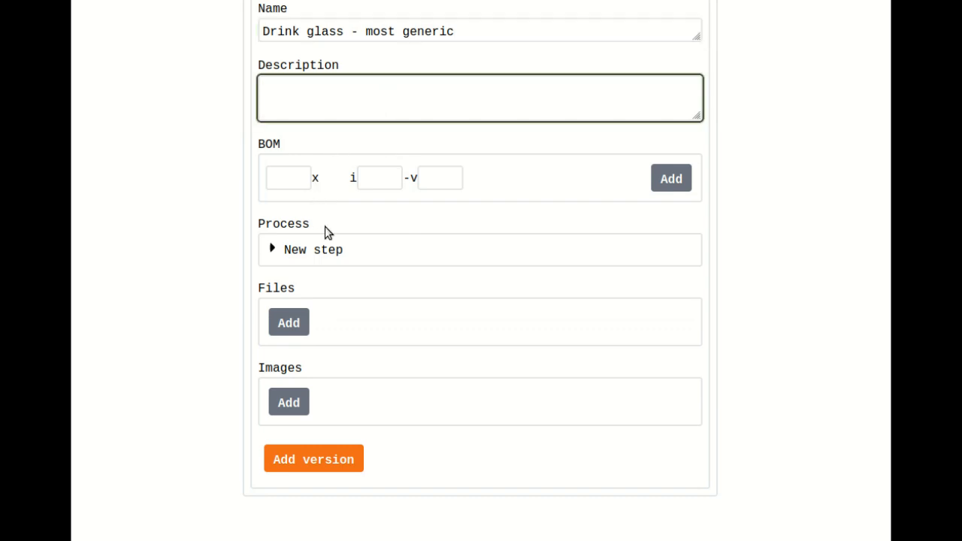
click(294, 410)
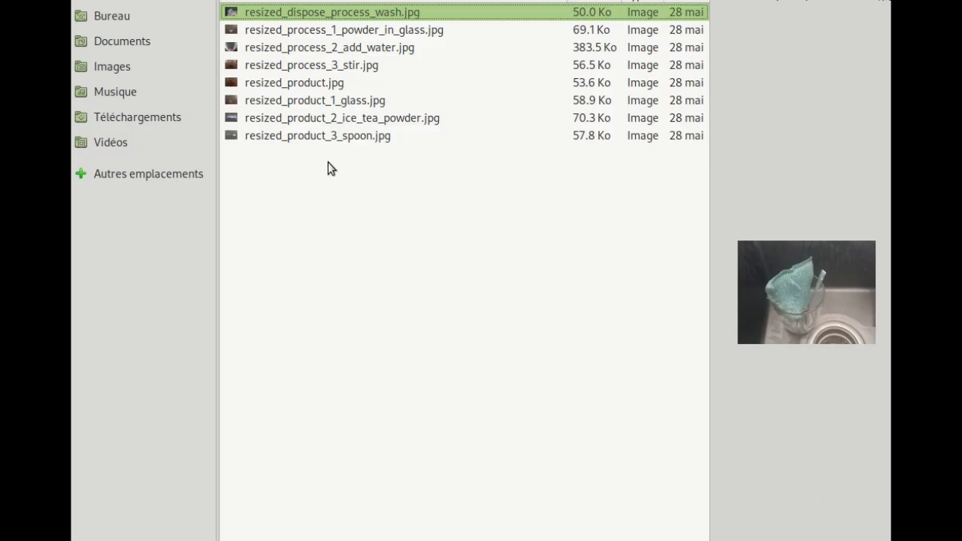
click(321, 103)
key(Return)
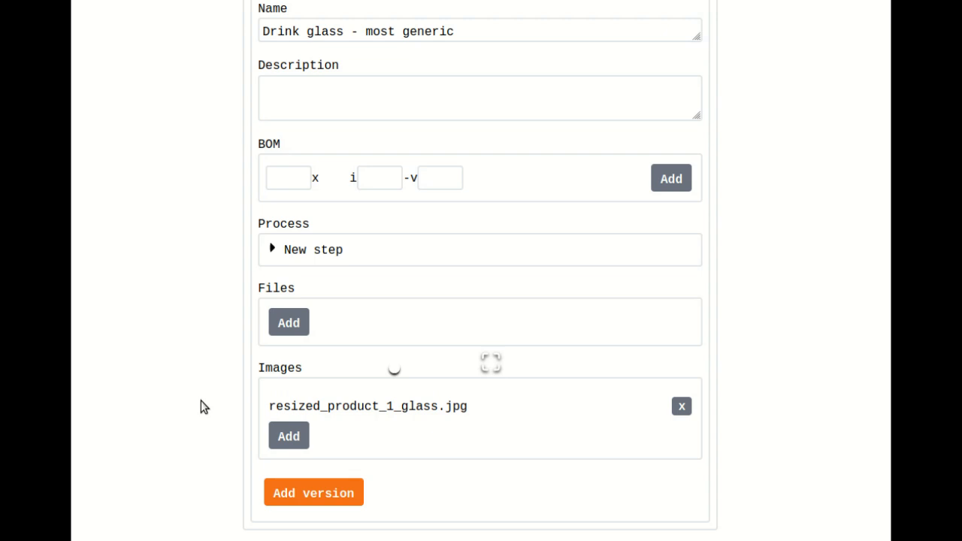
scroll(199, 384, down, 3)
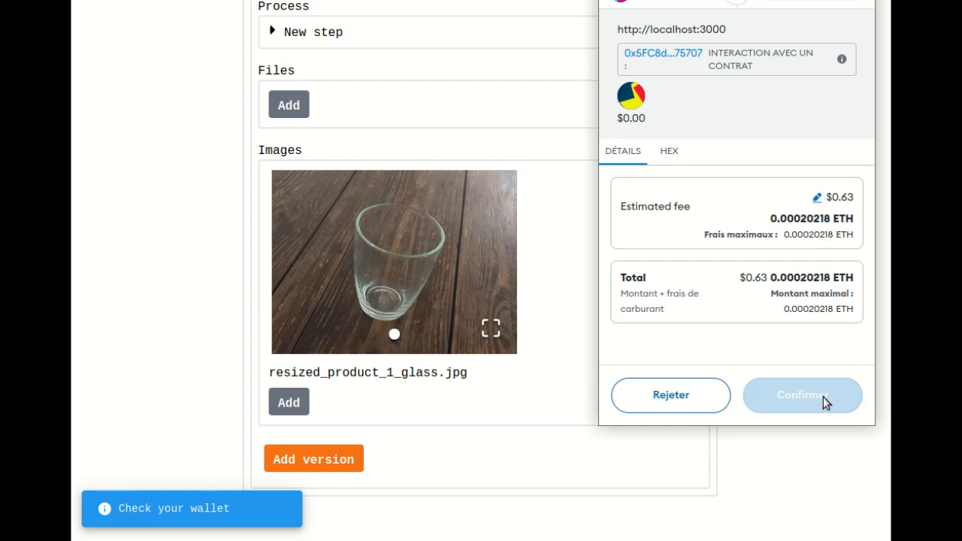
click(821, 397)
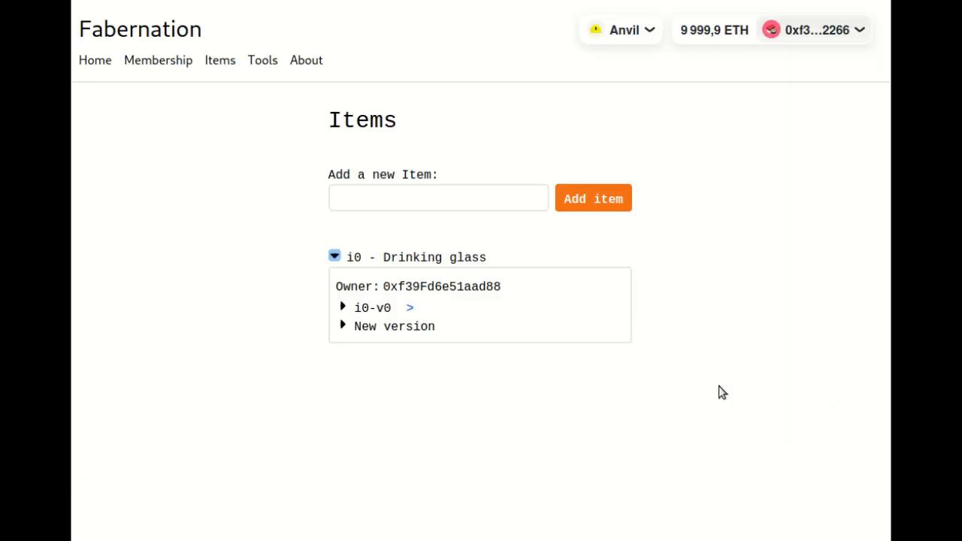
- Review the details of Drinking glass version i0-v0, then collapse the item
click(365, 308)
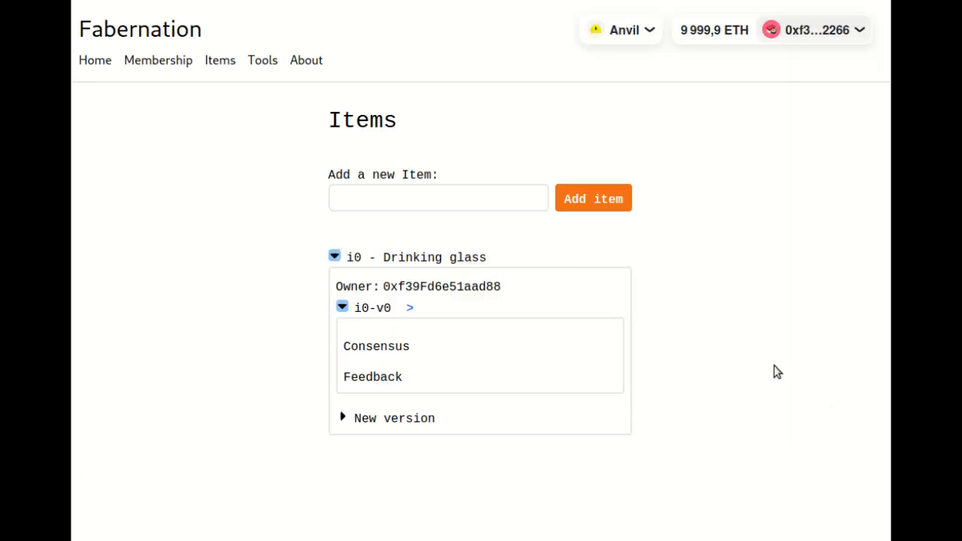
scroll(787, 365, down, 1)
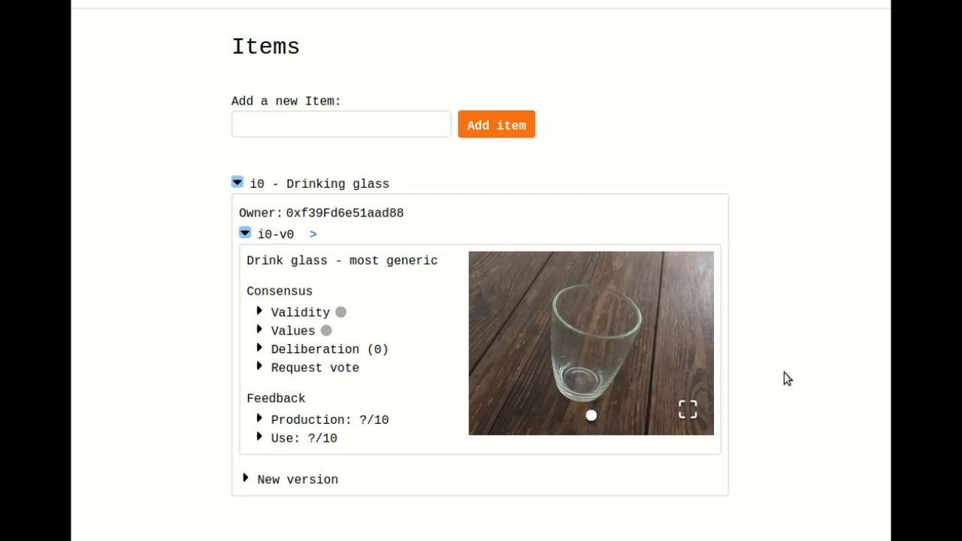
click(278, 233)
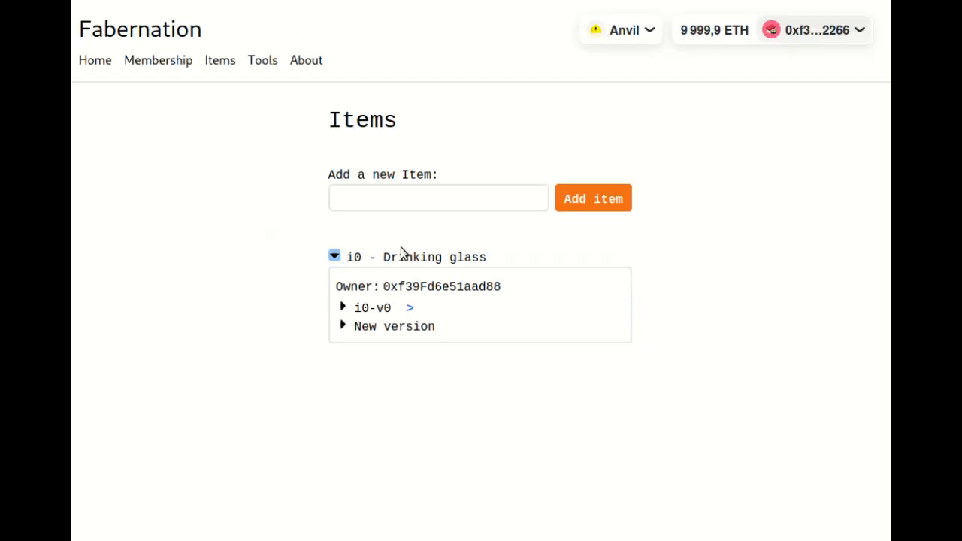
click(411, 245)
- Add a new item named "Spoon" and approve its wallet transaction
click(418, 198)
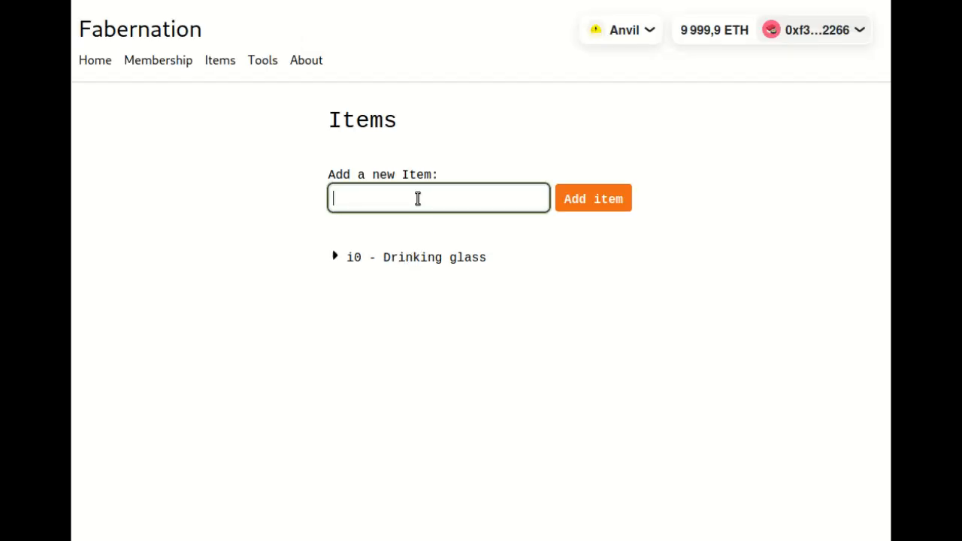
text(Spoon)
click(612, 200)
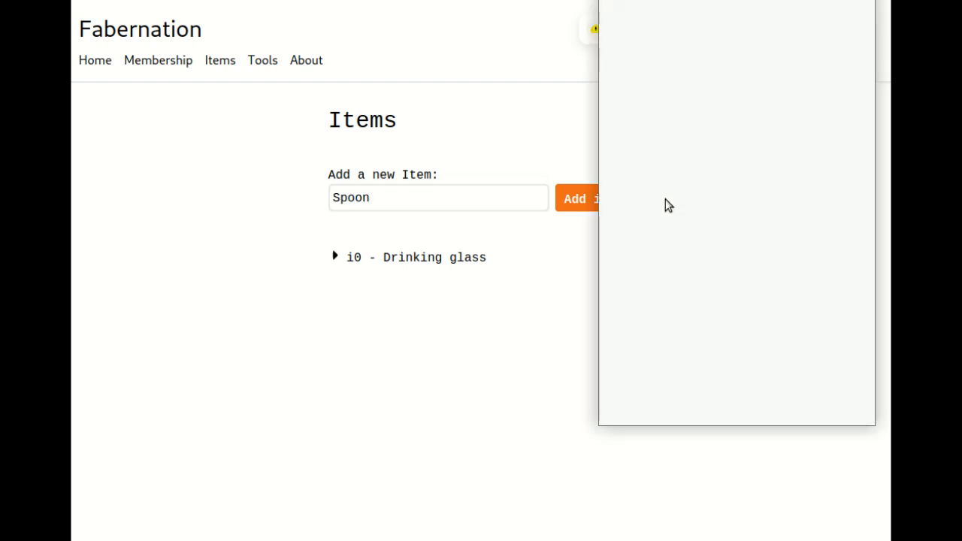
scroll(812, 363, down, 2)
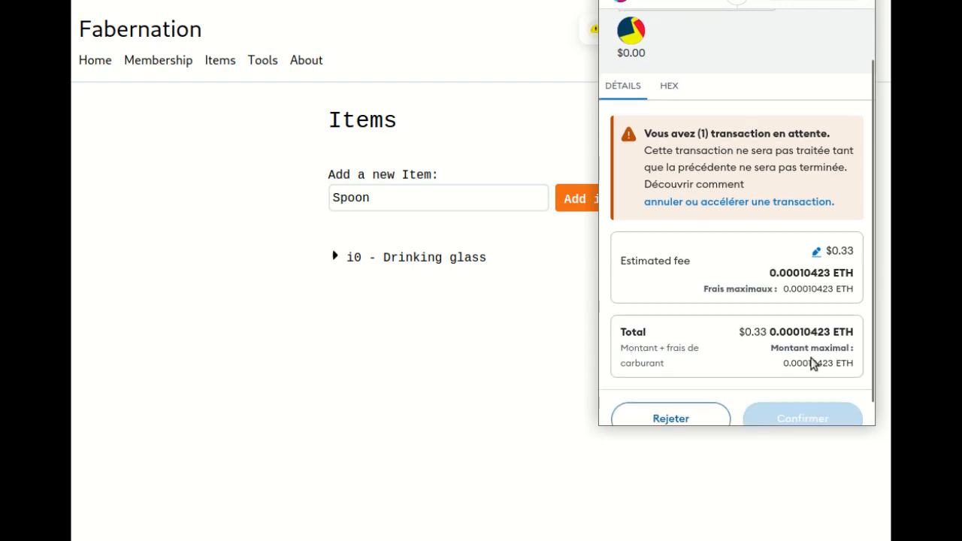
scroll(812, 363, down, 1)
click(798, 399)
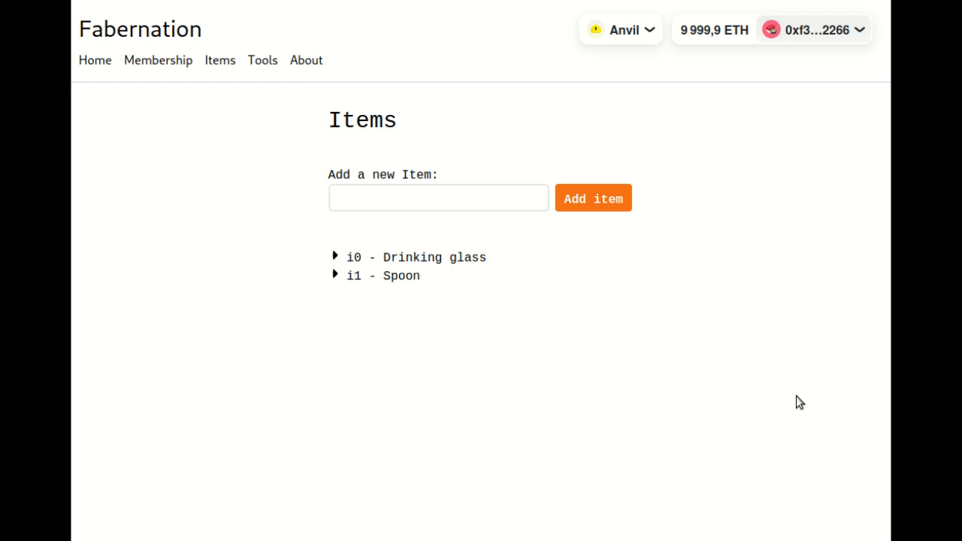
- Start a new version of the Spoon item and name it "Spoon - most generic"
click(361, 275)
click(372, 325)
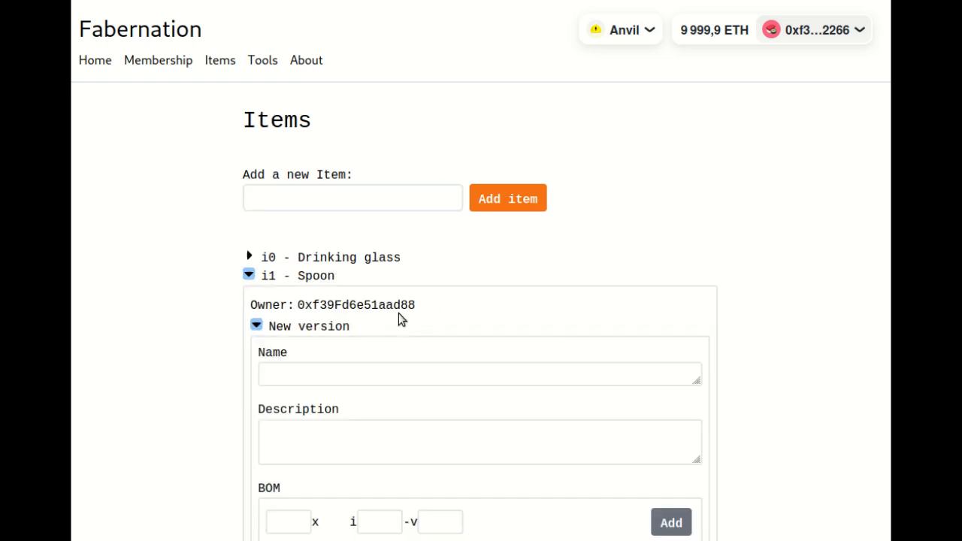
scroll(361, 206, down, 3)
click(345, 110)
text(S)
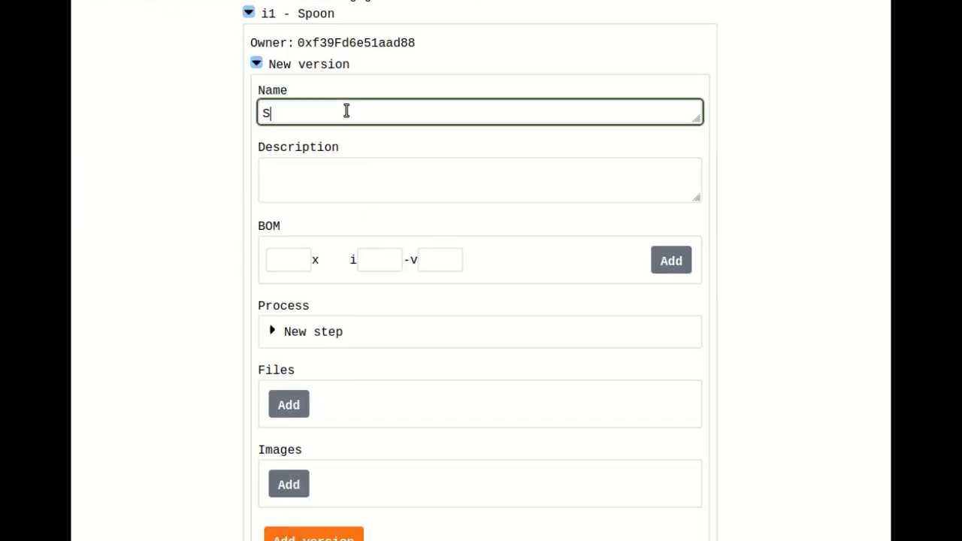
text(poon - most generic)
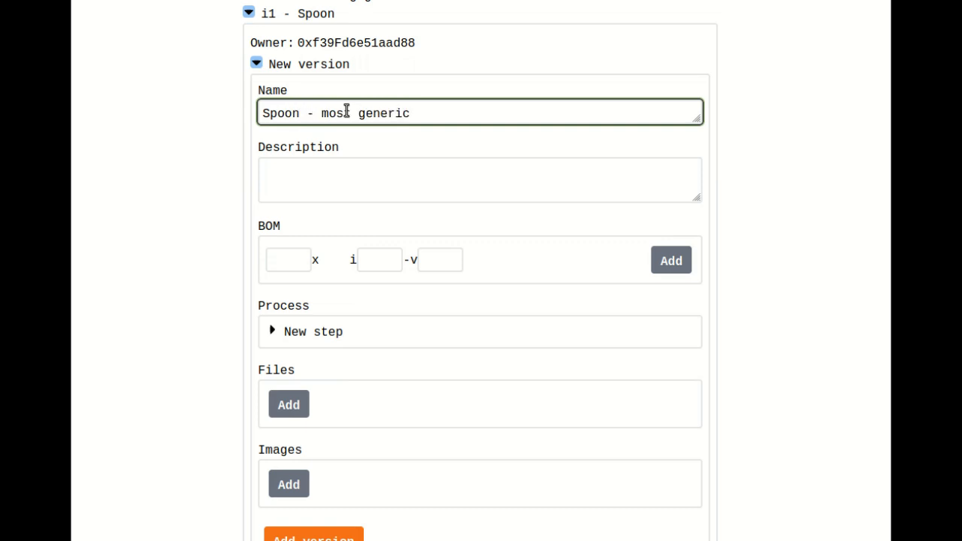
- Attach the image resized_product_3_spoon.jpg to the Spoon version and submit it with wallet approval
click(292, 489)
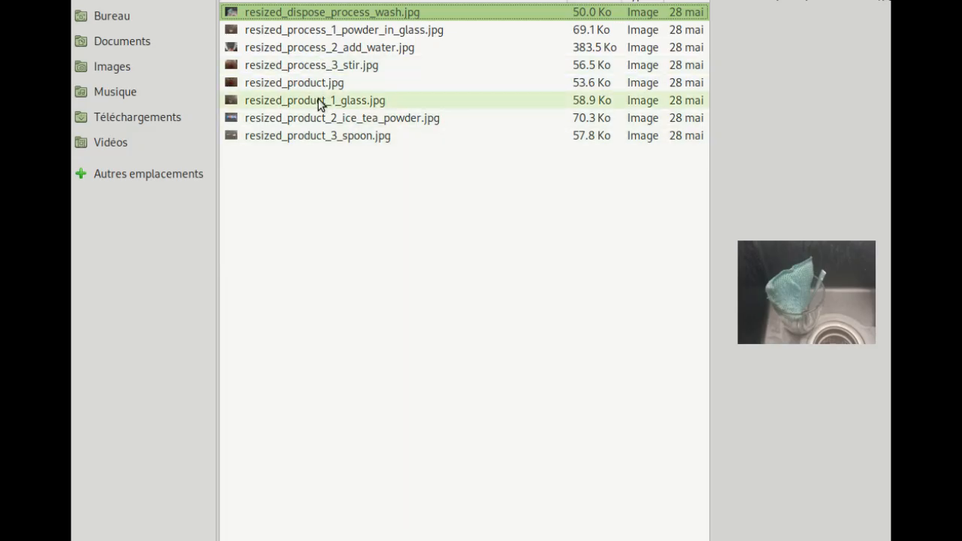
click(317, 136)
double_click(317, 135)
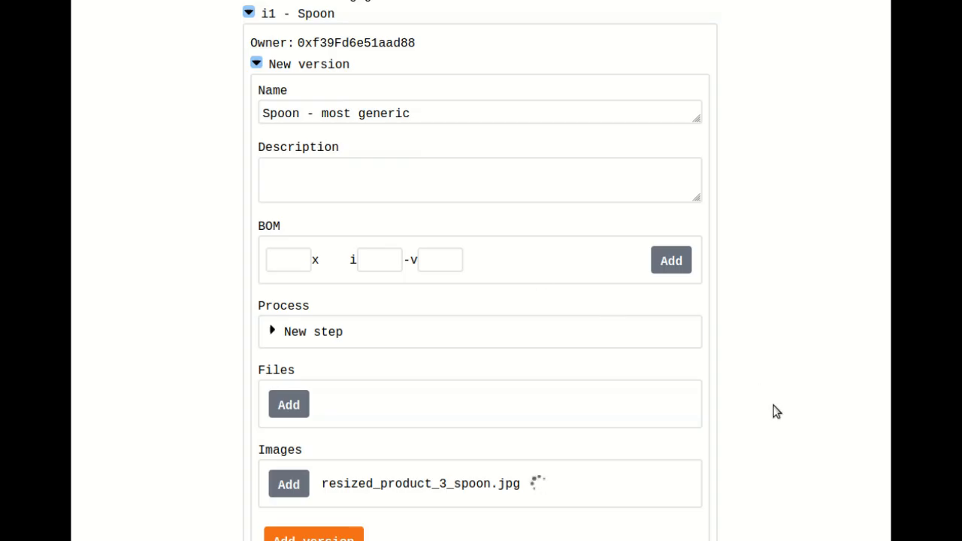
scroll(787, 351, down, 2)
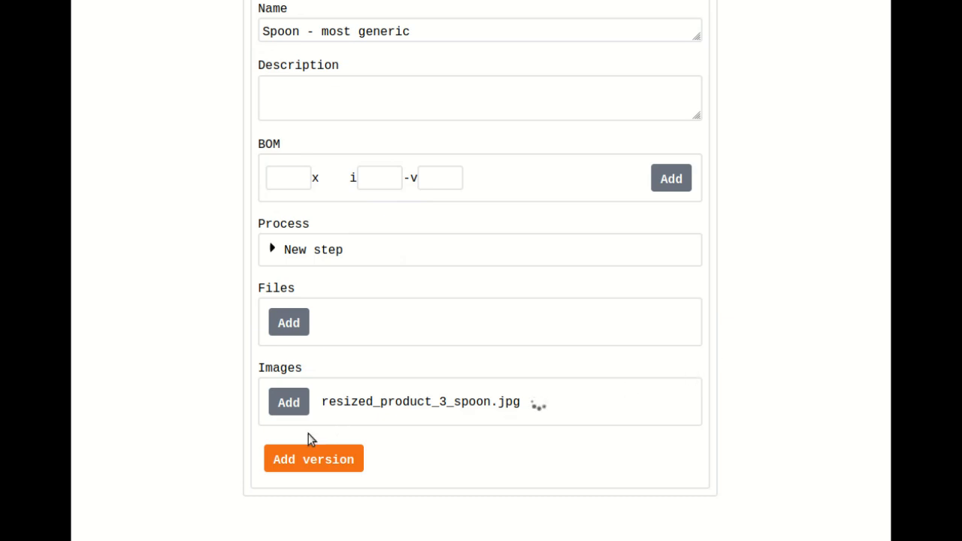
scroll(206, 419, down, 3)
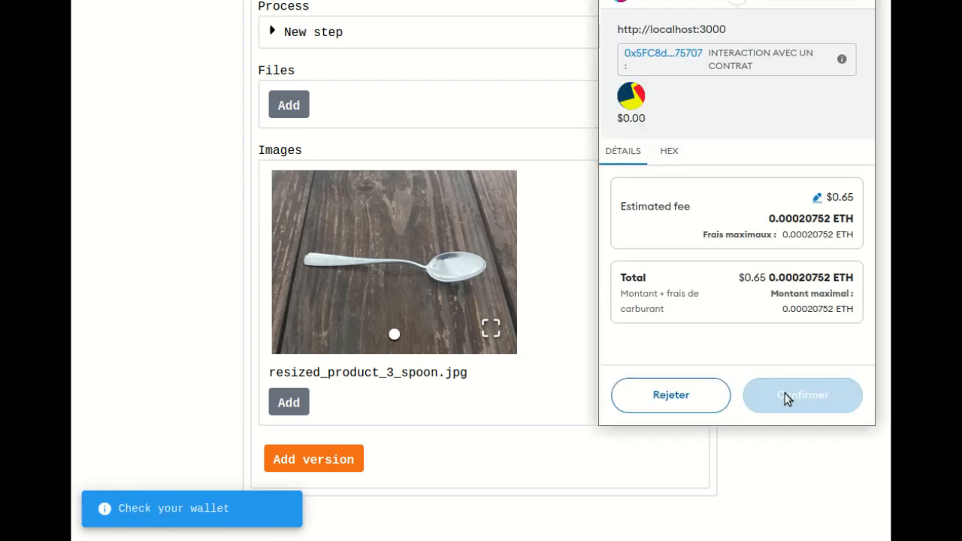
click(784, 393)
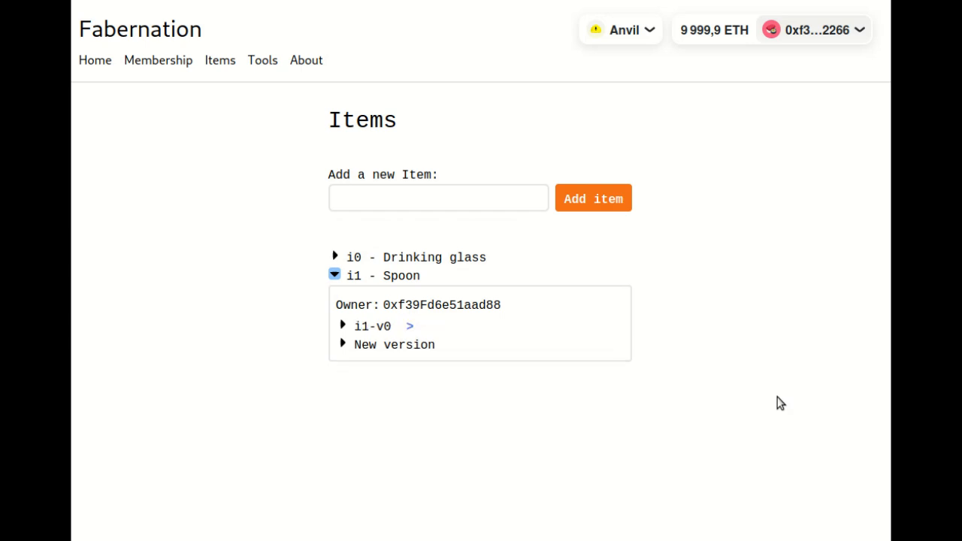
- Review the details of Spoon version i1-v0, then collapse the version
click(371, 330)
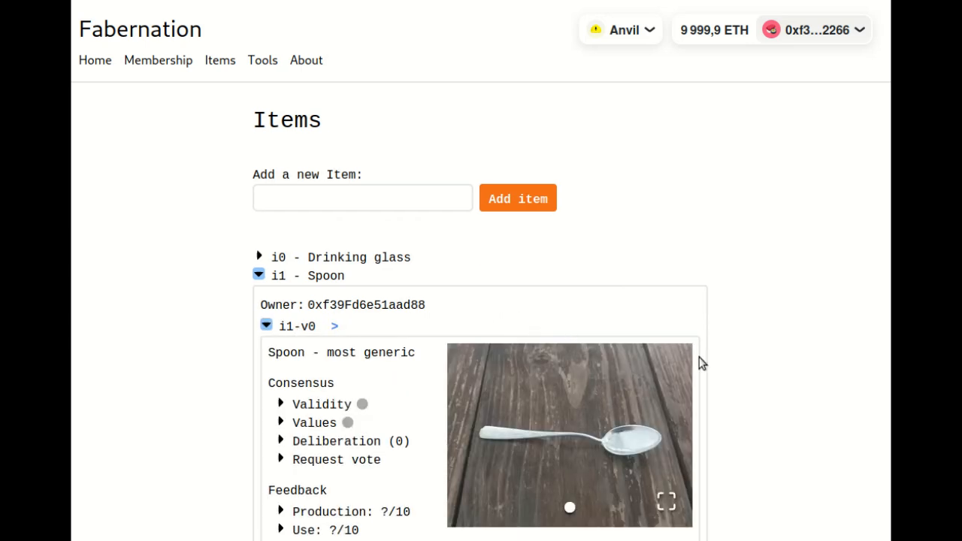
scroll(714, 353, down, 2)
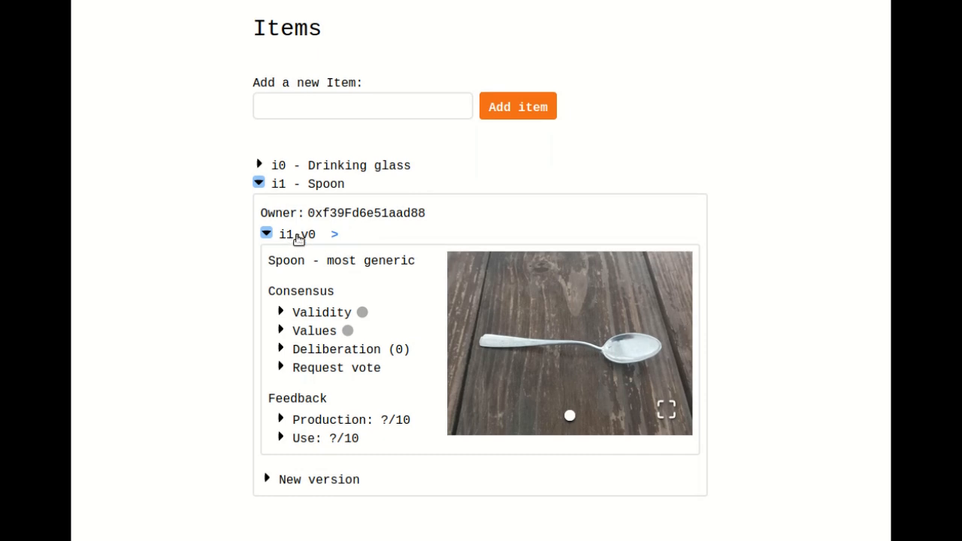
click(299, 235)
- Add a new item named "Ice tea powder" and approve its wallet transaction
click(435, 198)
text(I)
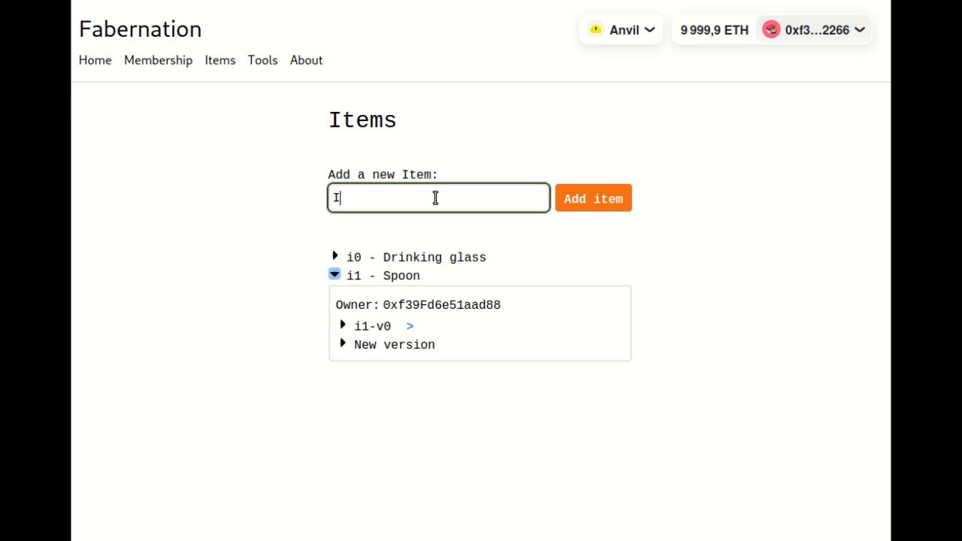
text(ce tea powed)
key(BackSpace)
key(BackSpace)
text(de)
click(610, 199)
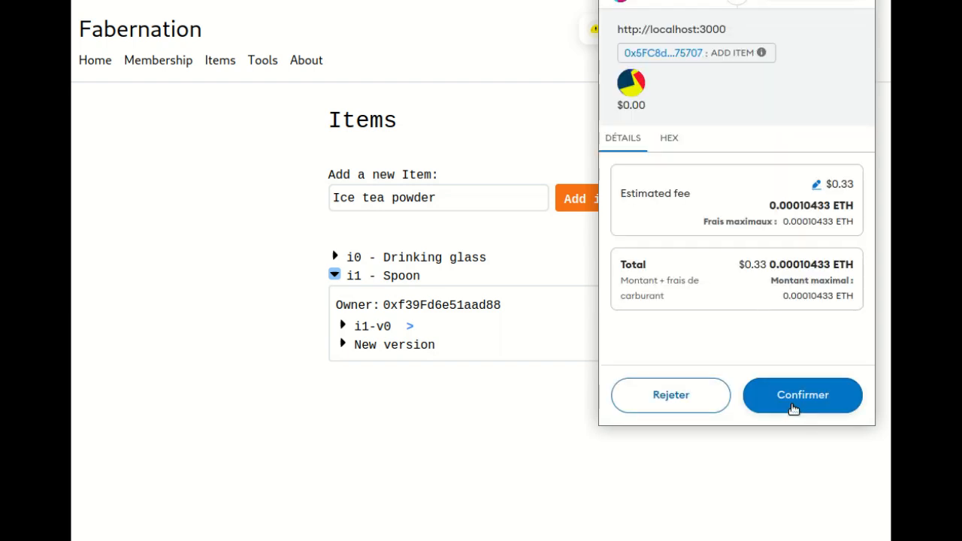
click(798, 399)
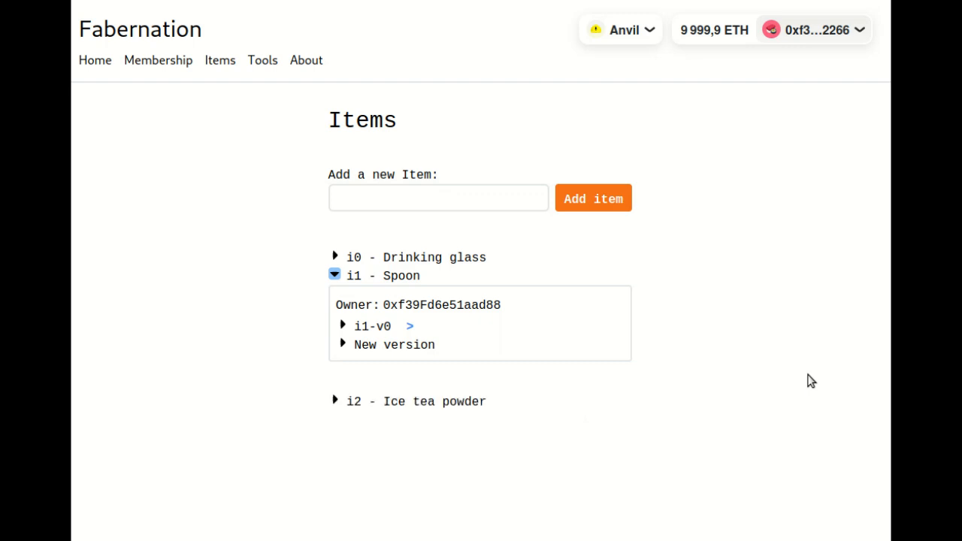
- Start a new version of the Ice tea powder item and name it "Ice tea powder - for one cup"
click(472, 404)
click(395, 452)
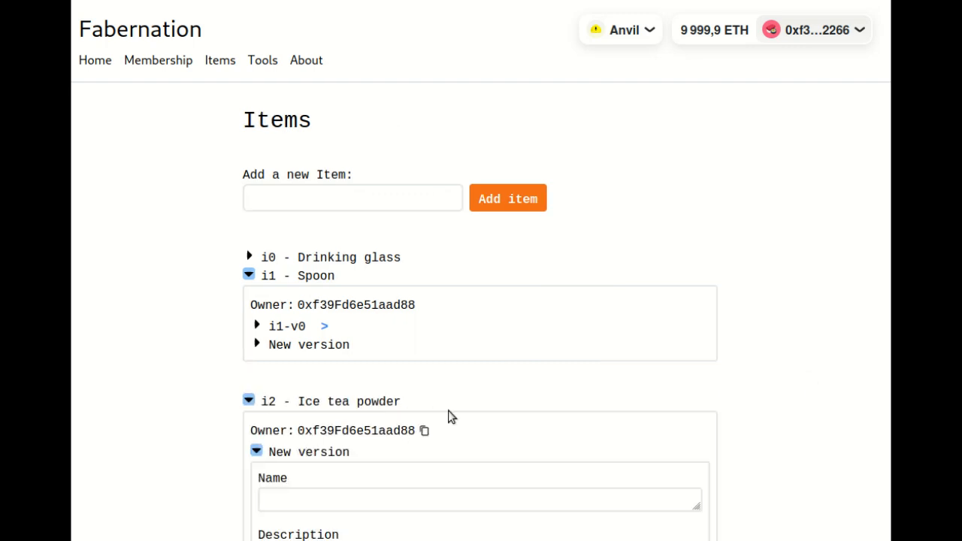
scroll(326, 221, down, 5)
click(316, 151)
text(Ice tea powder)
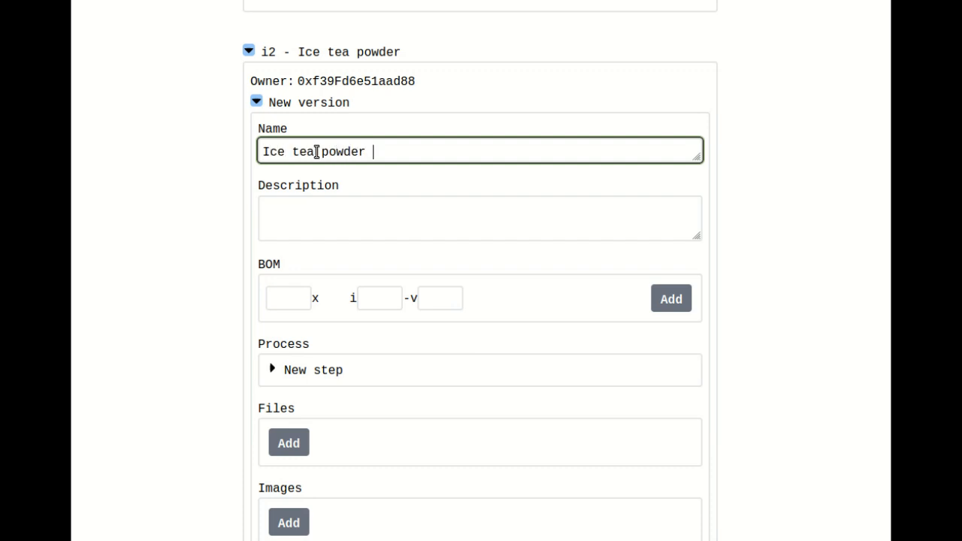
text( - for one cup)
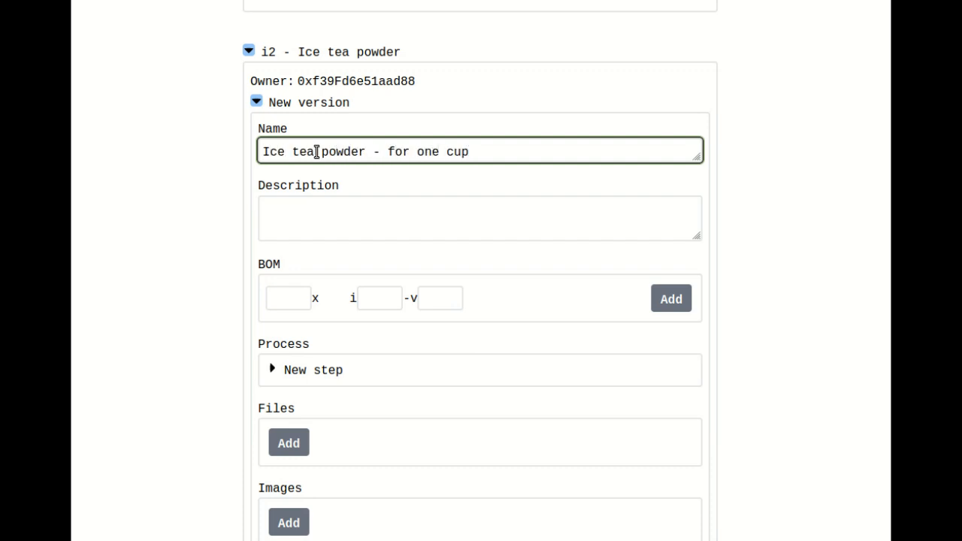
- Attach the image resized_product_2_ice_tea_powder.jpg to the Ice tea powder version and submit it with wallet approval
scroll(398, 361, down, 3)
click(284, 406)
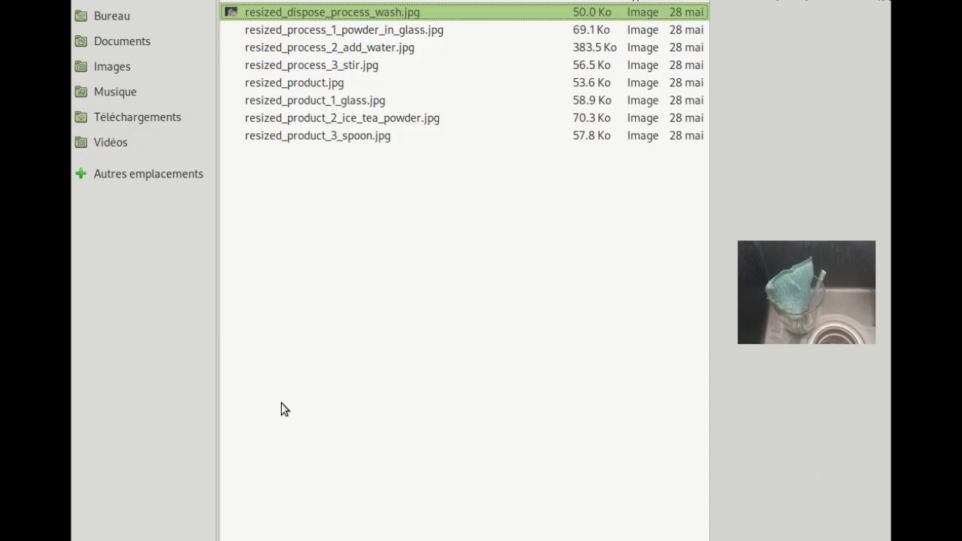
click(327, 119)
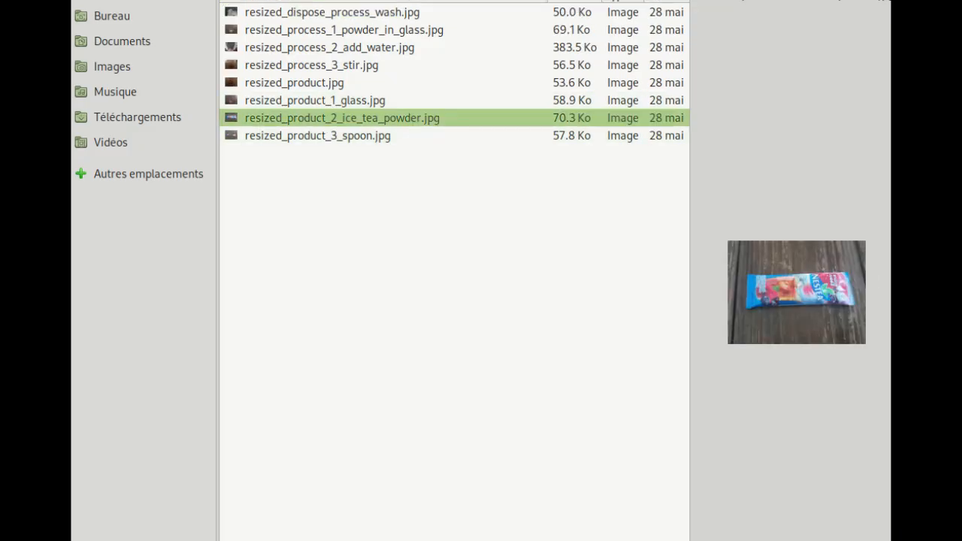
key(Return)
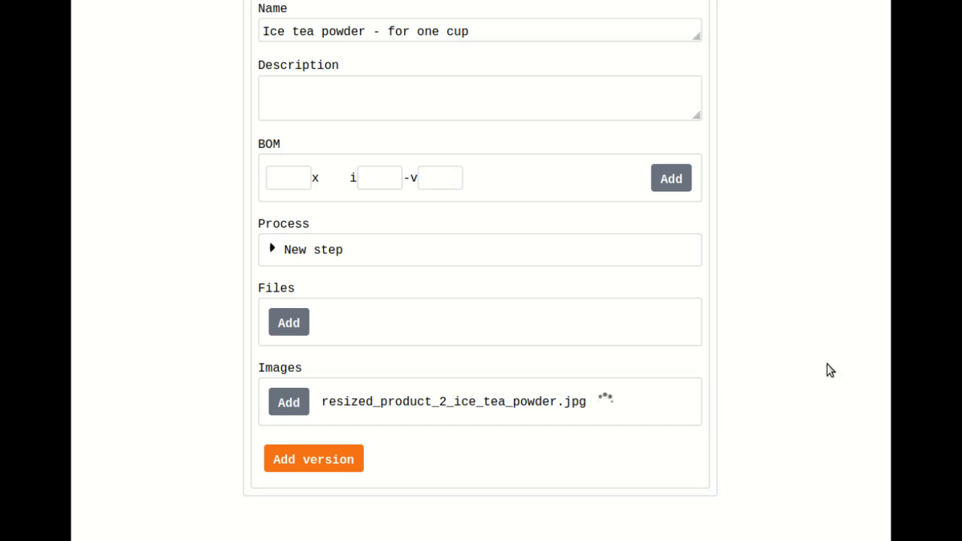
scroll(785, 387, down, 4)
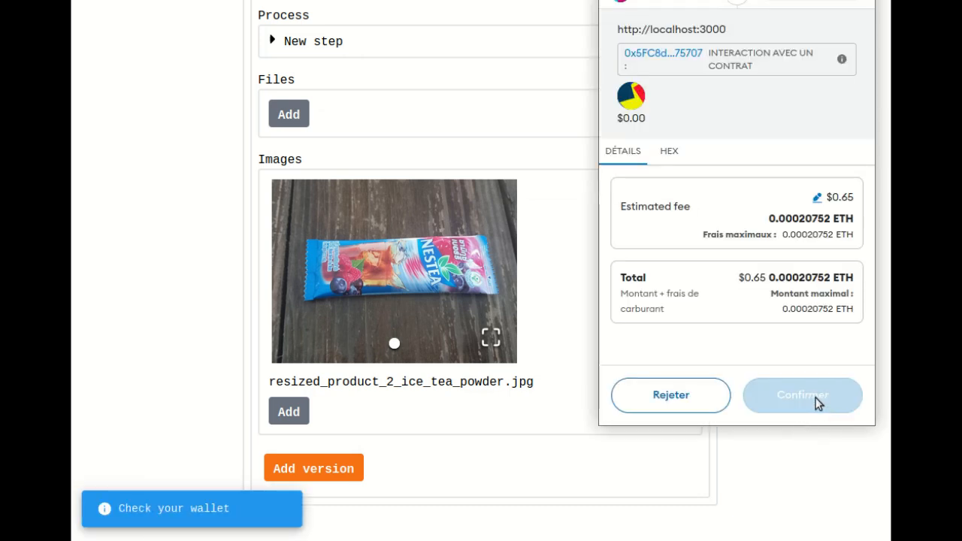
click(809, 399)
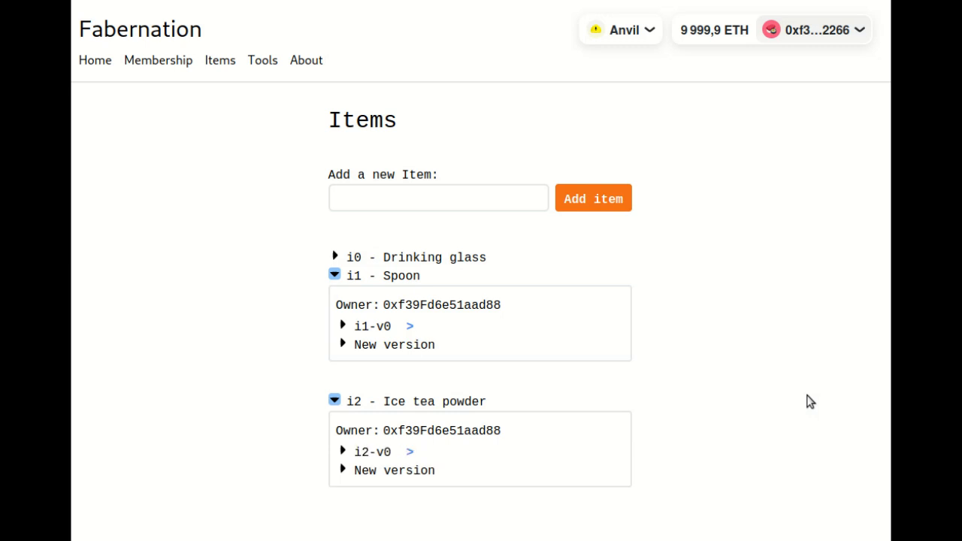
- Review the details and images of versions i0-v0, i1-v0 and i2-v0 of the three registered items
click(441, 257)
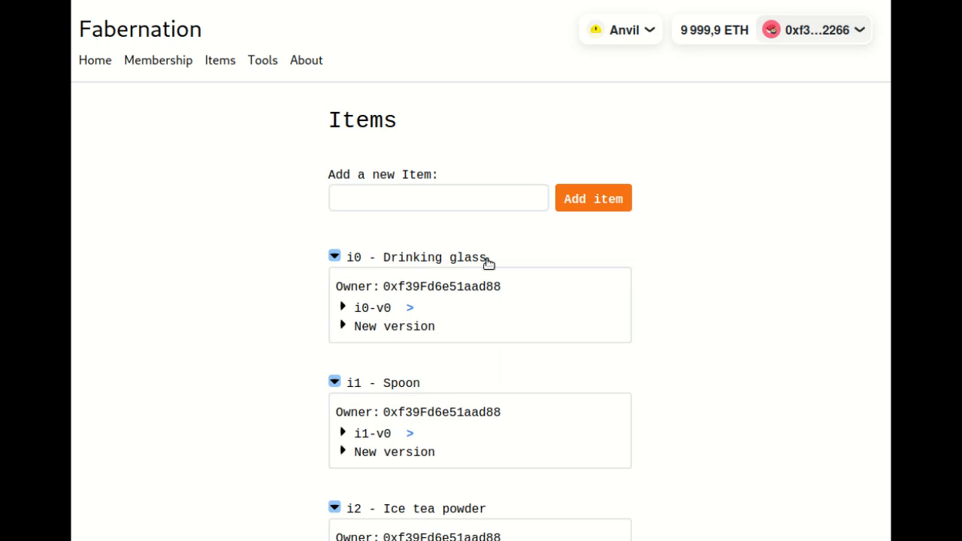
scroll(481, 260, down, 2)
click(377, 210)
scroll(286, 278, down, 5)
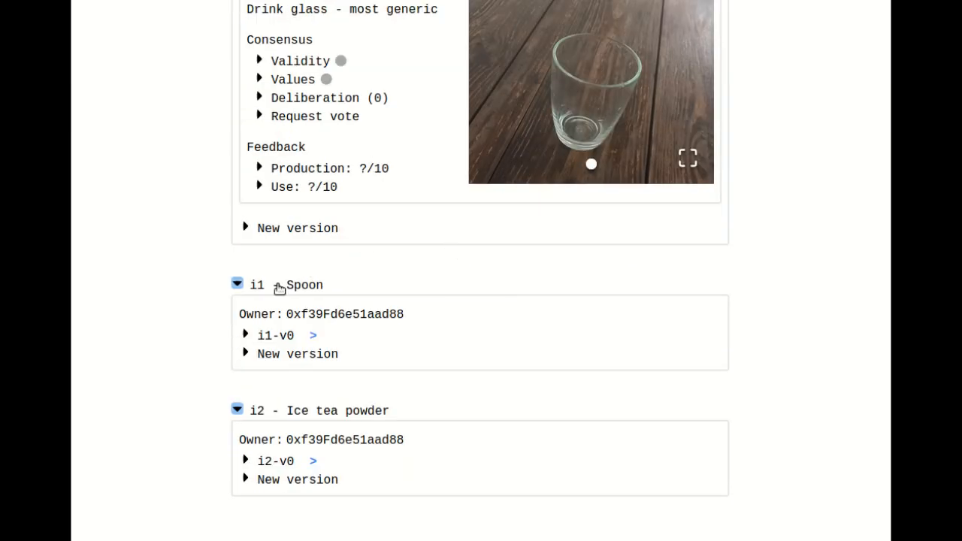
click(289, 336)
scroll(337, 292, down, 5)
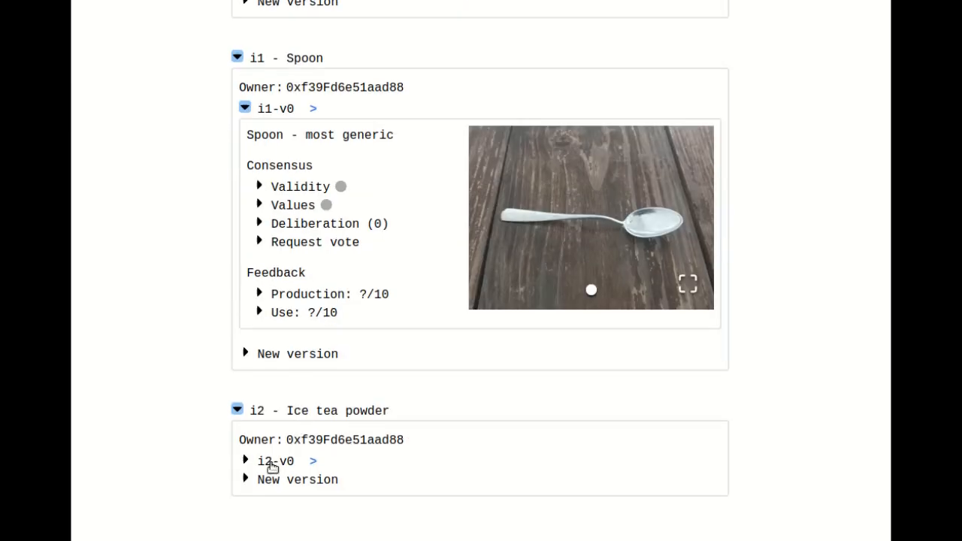
click(273, 461)
scroll(520, 339, down, 3)
scroll(520, 338, down, 2)
scroll(816, 350, up, 2)
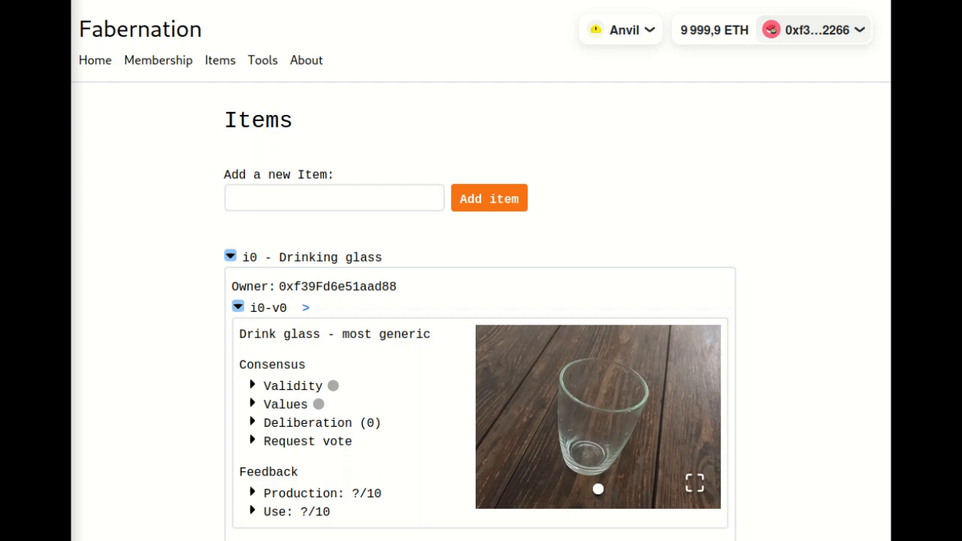
- Add a new tool named "Manual work" on the Tools page and approve its wallet transaction
click(263, 61)
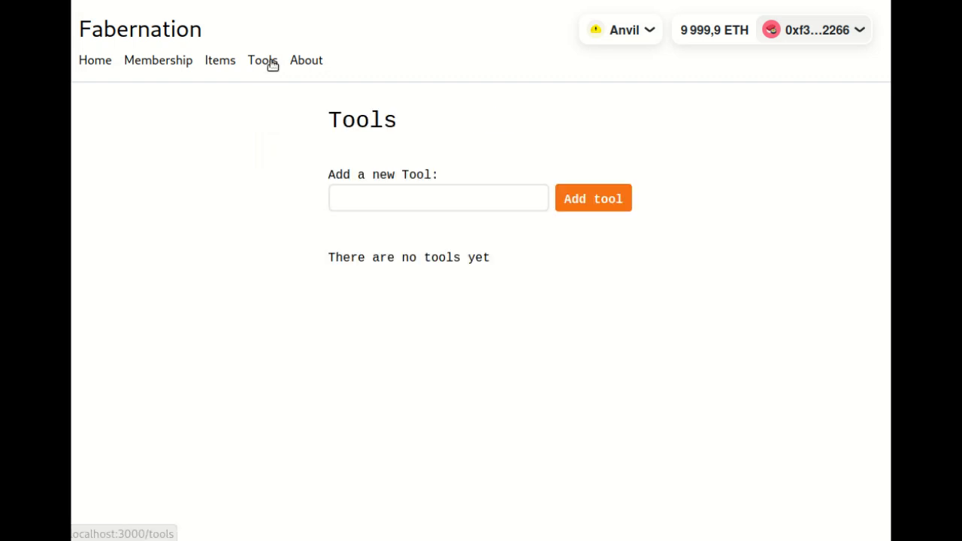
click(382, 201)
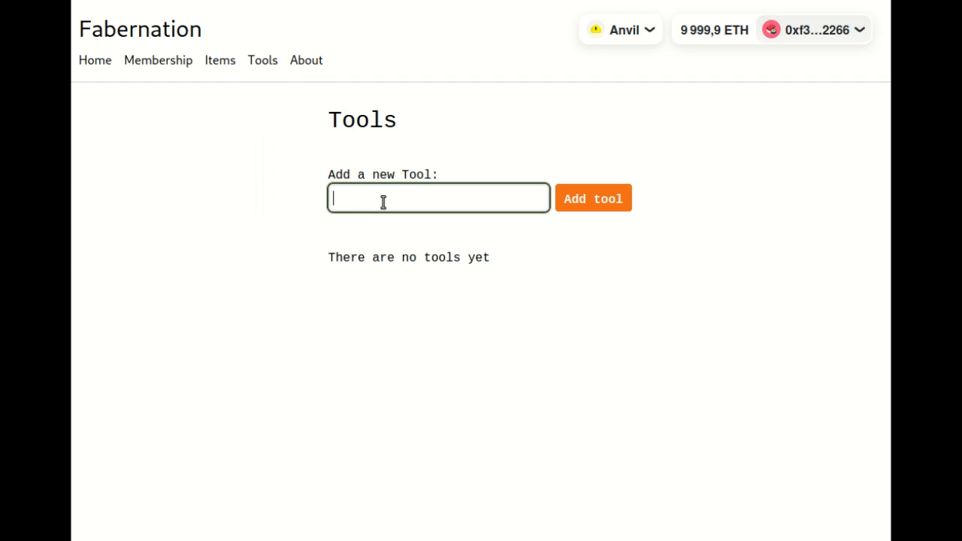
text(Manula)
key(BackSpace)
key(BackSpace)
text(al work)
click(615, 204)
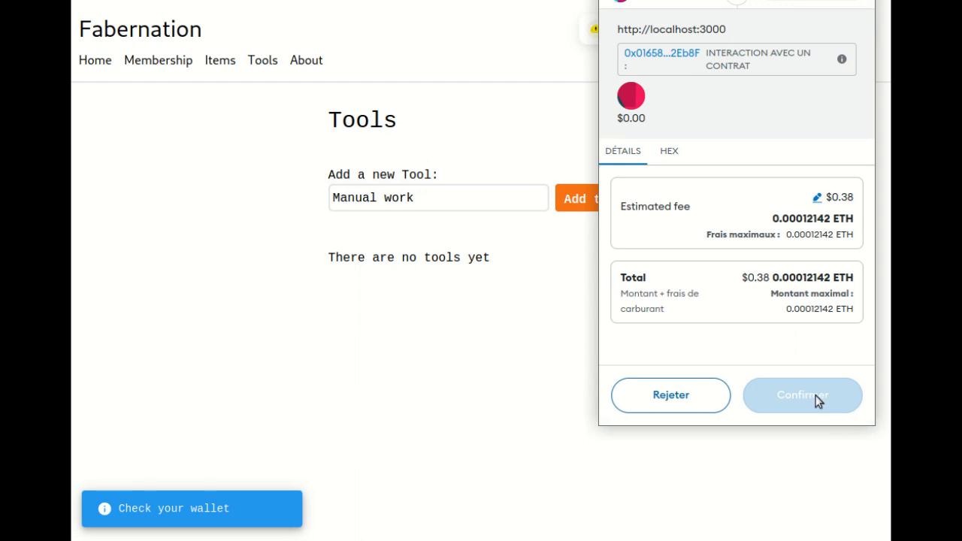
click(803, 397)
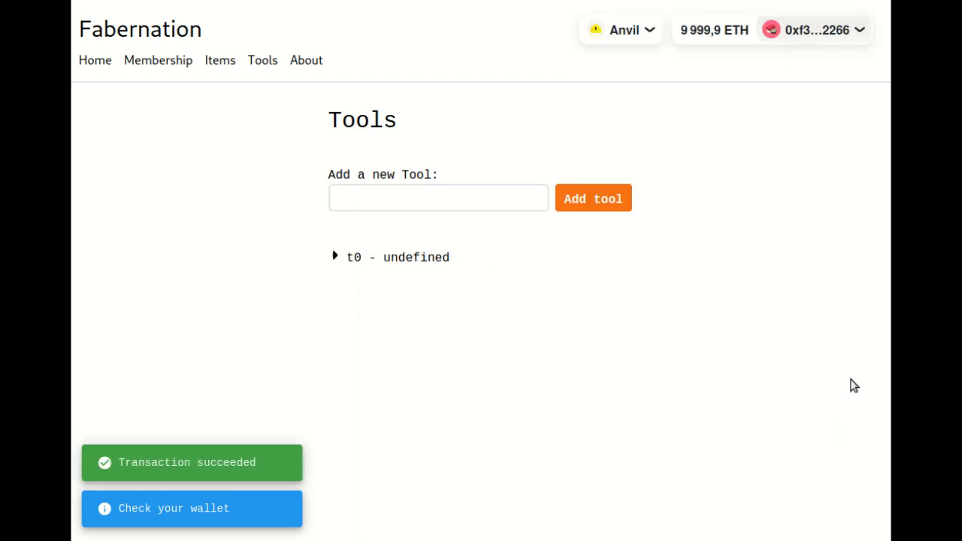
- Start a new version of the Manual work tool and name it "Manual work - most generic"
click(418, 257)
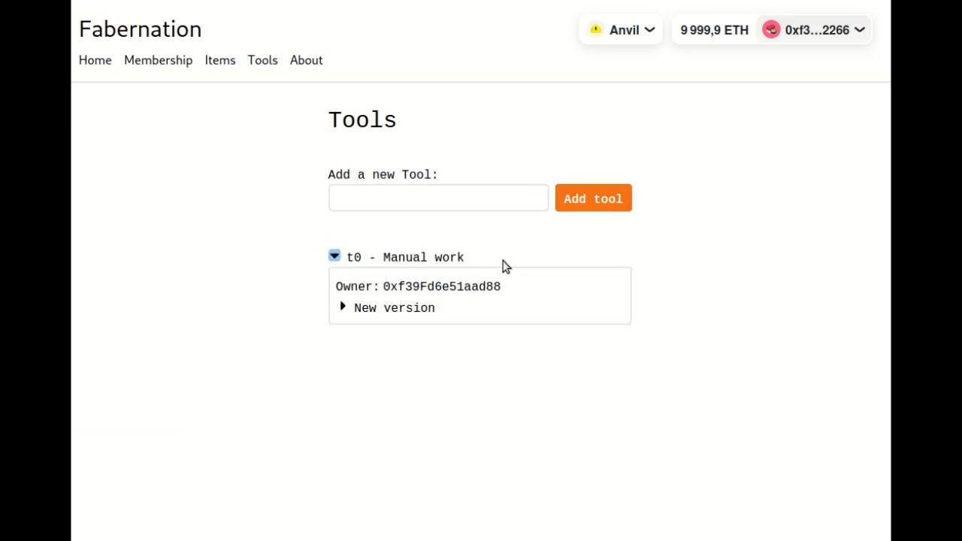
click(376, 310)
scroll(526, 240, down, 3)
click(421, 112)
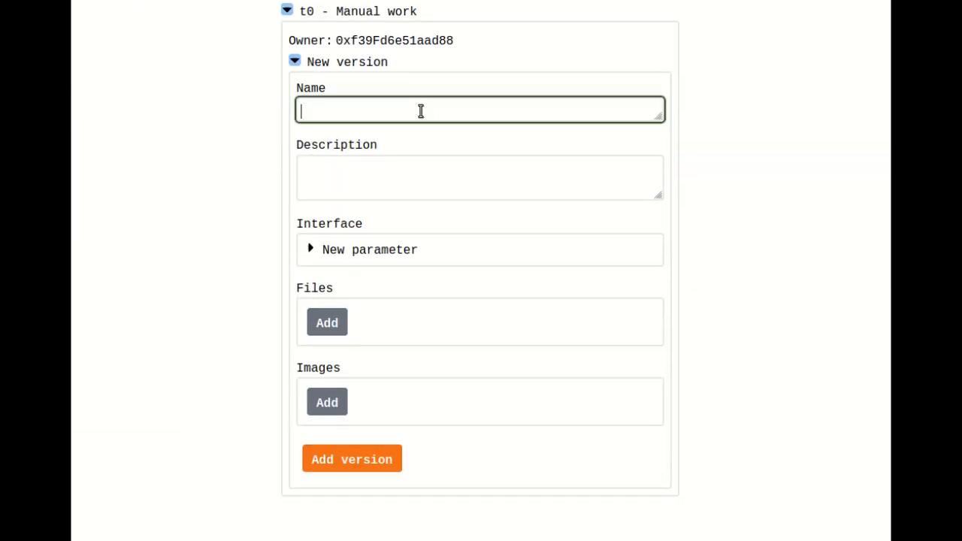
text(Manual work - most gen)
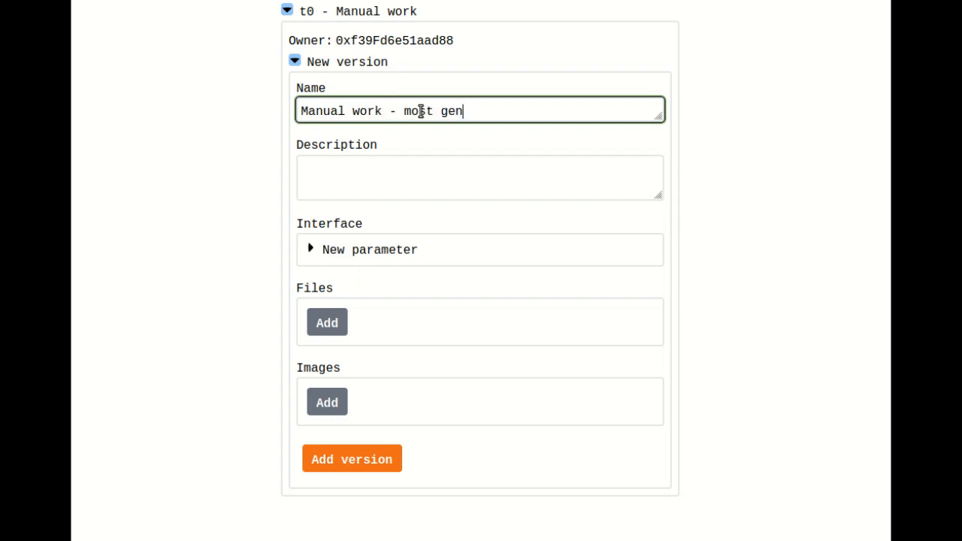
text(eric)
- Describe the version as "Manual work which does not requires any machine. Simple tools which are necessary for the task are allowed (such as a shovel)."
drag(659, 198, 653, 258)
click(577, 223)
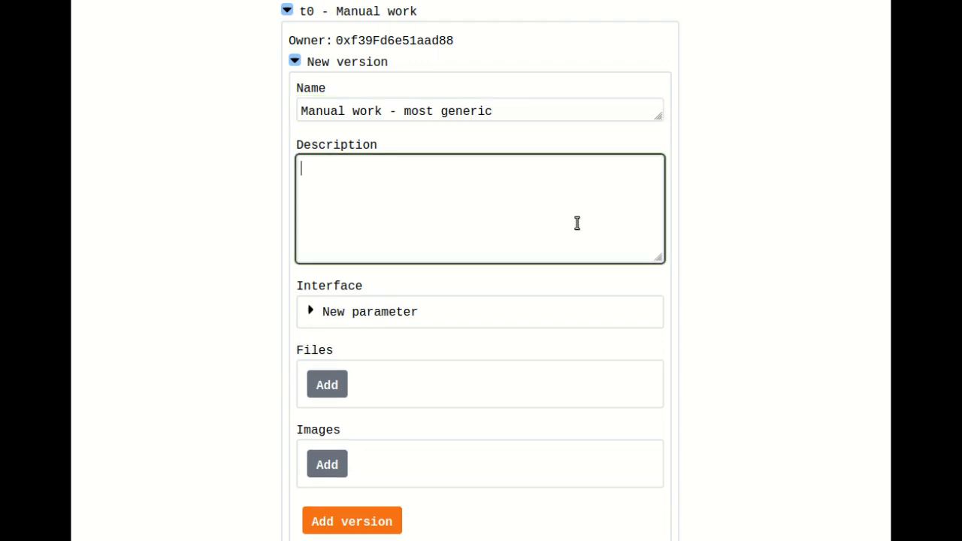
text(Manual work whi)
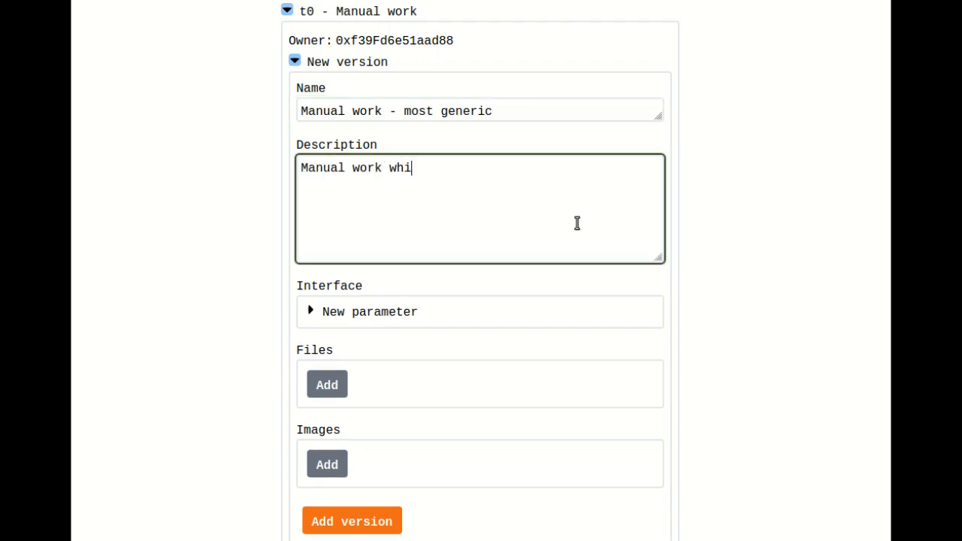
text(ch does not )
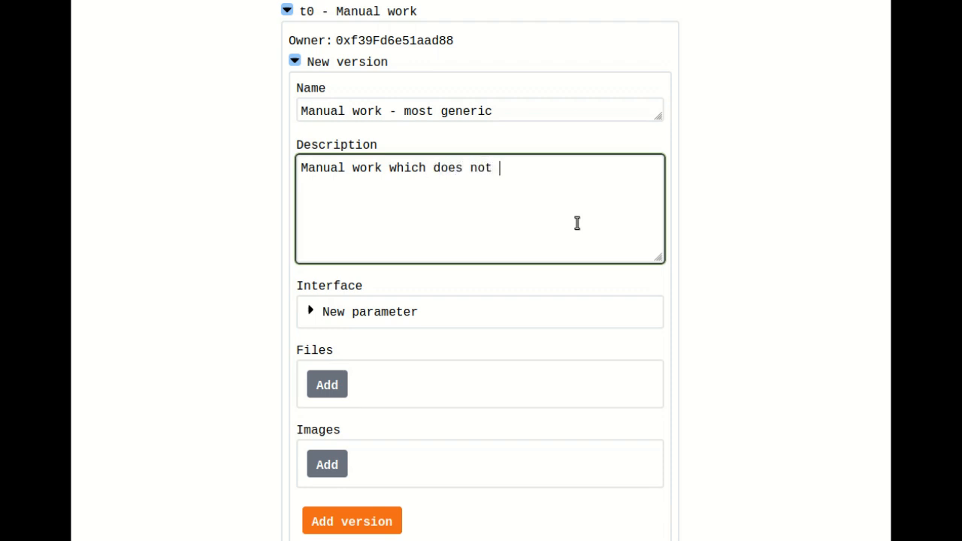
text(requires any )
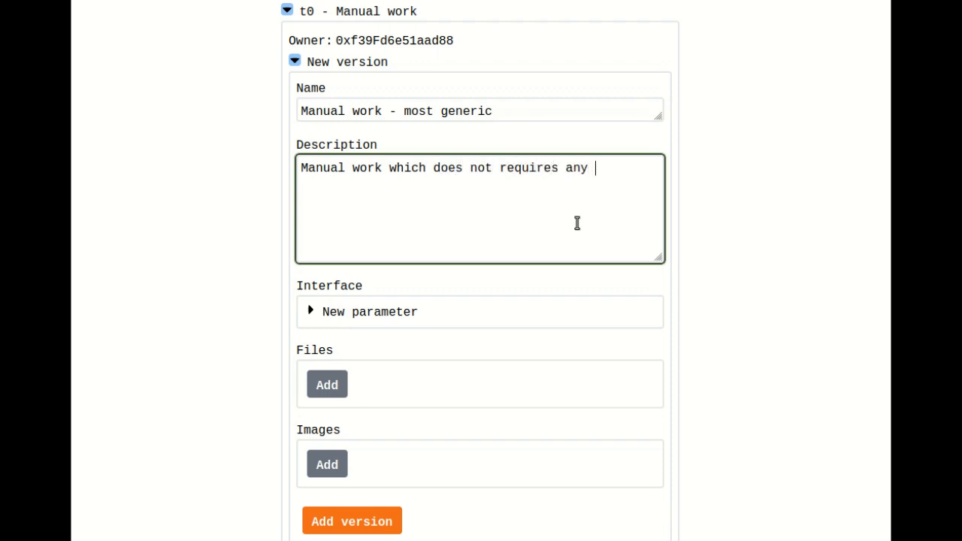
text(machine. Si)
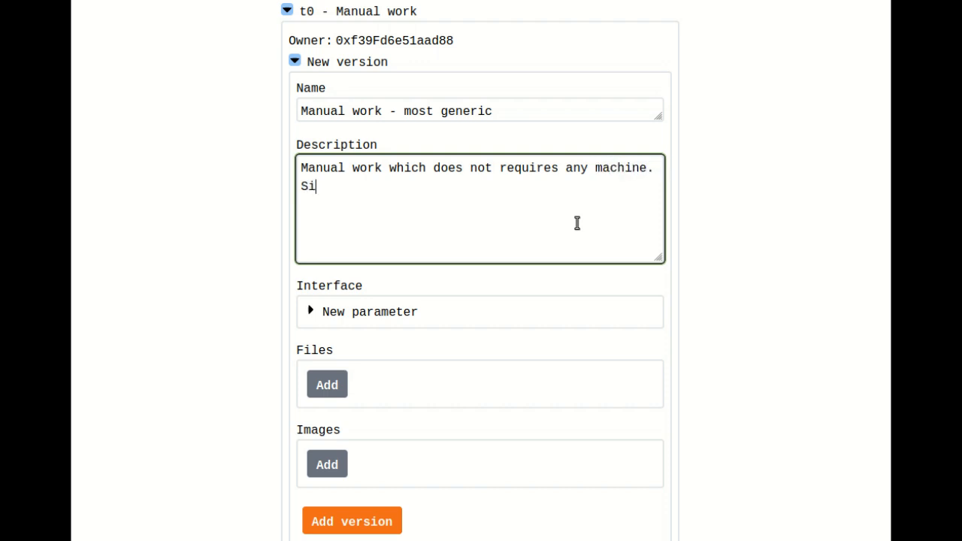
text(mple tool)
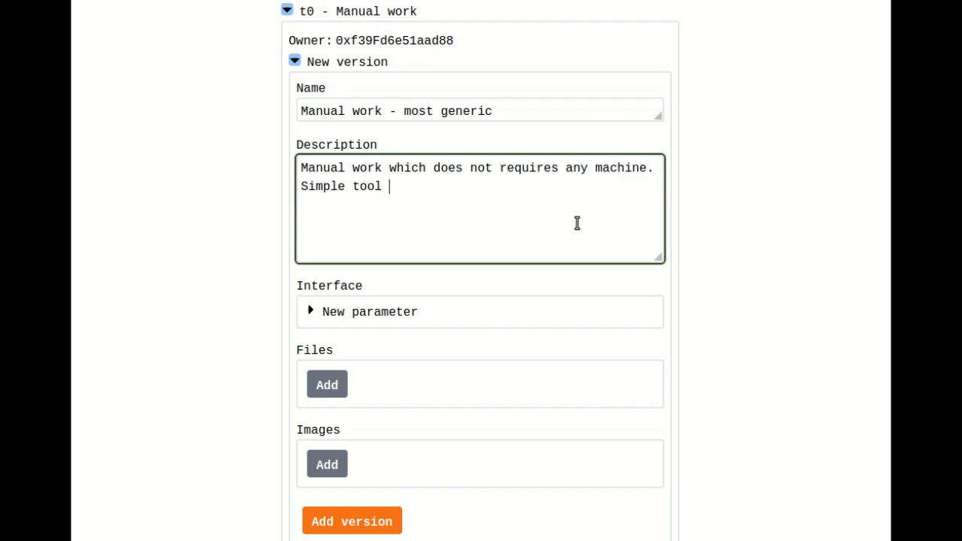
text(s which are n)
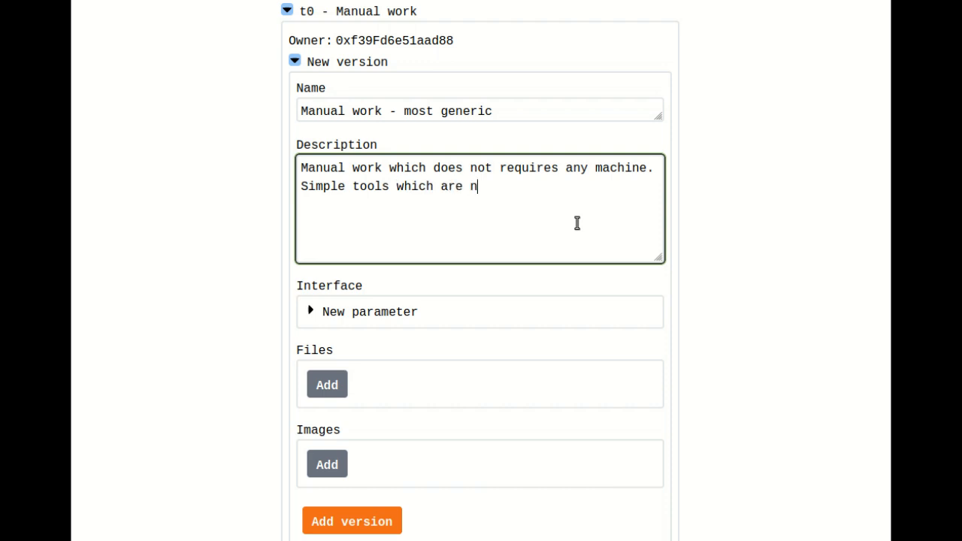
text(ecessary fo)
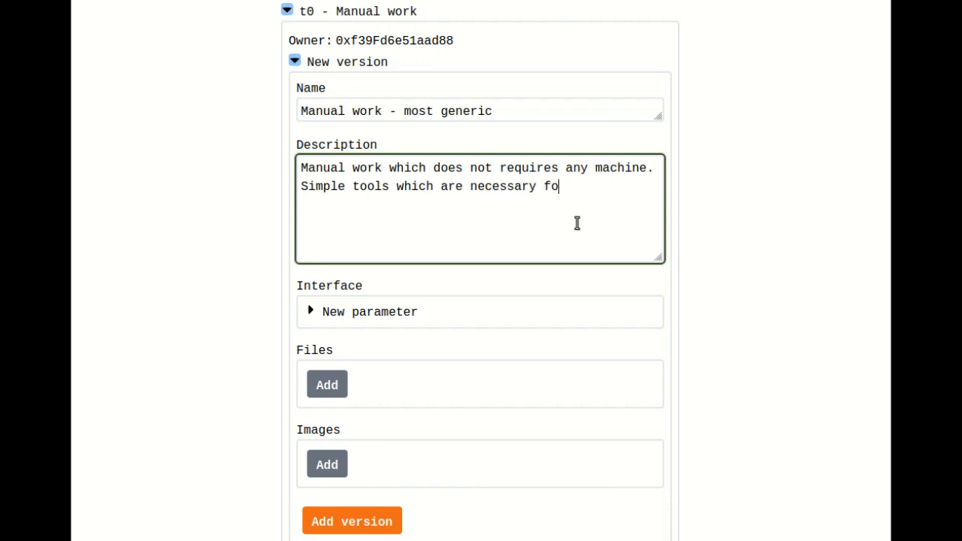
text(r the task are allowe)
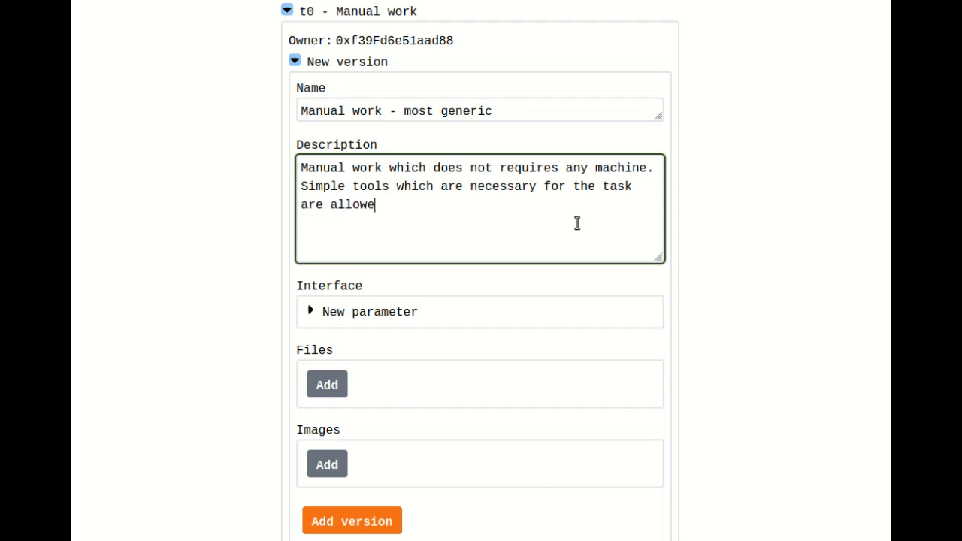
text(d (such as a shovel))
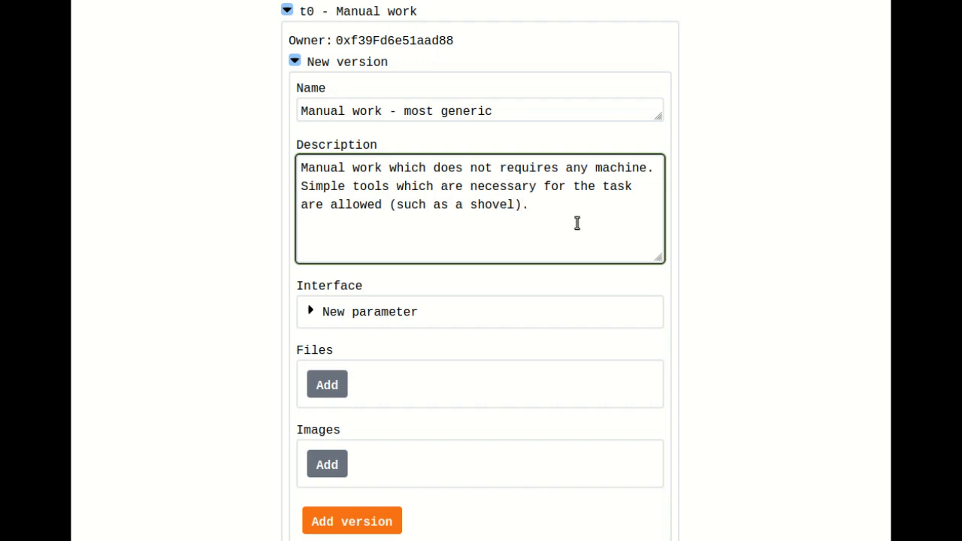
text(.)
drag(659, 254, 660, 233)
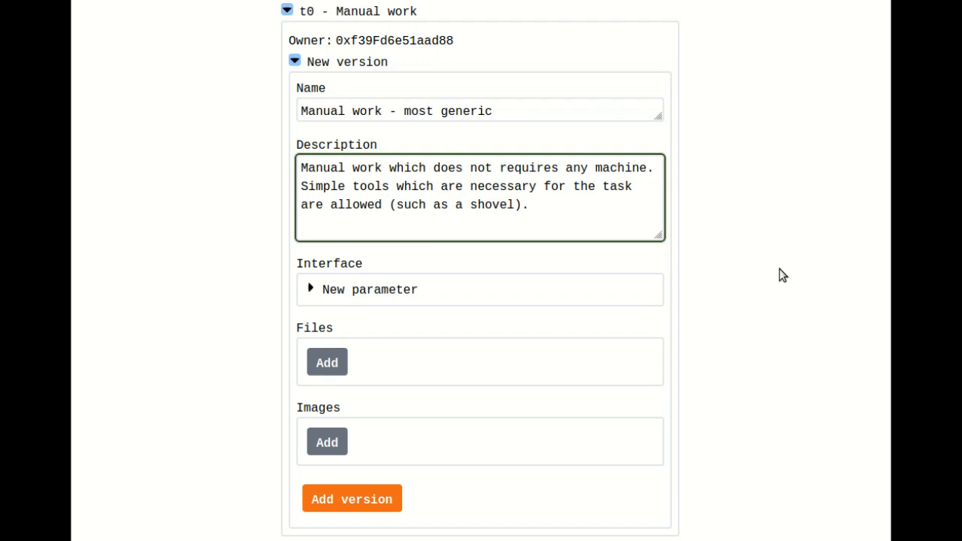
- Submit the new Manual work version without files or images and approve its wallet transaction
scroll(779, 275, down, 1)
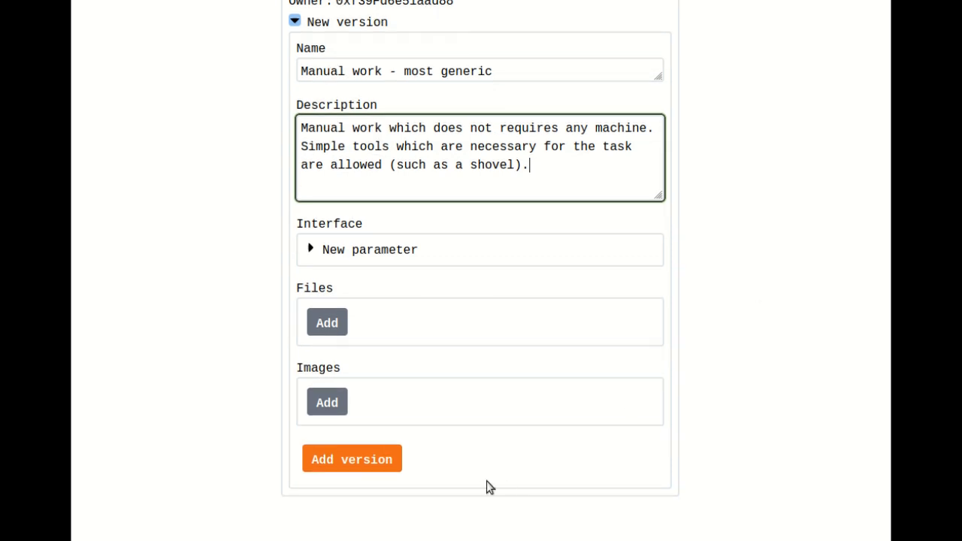
click(377, 459)
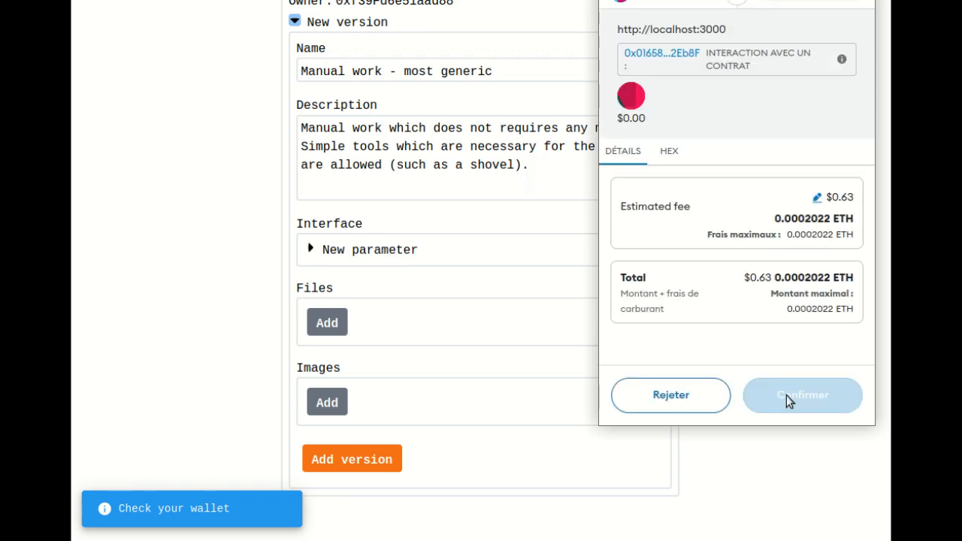
click(789, 398)
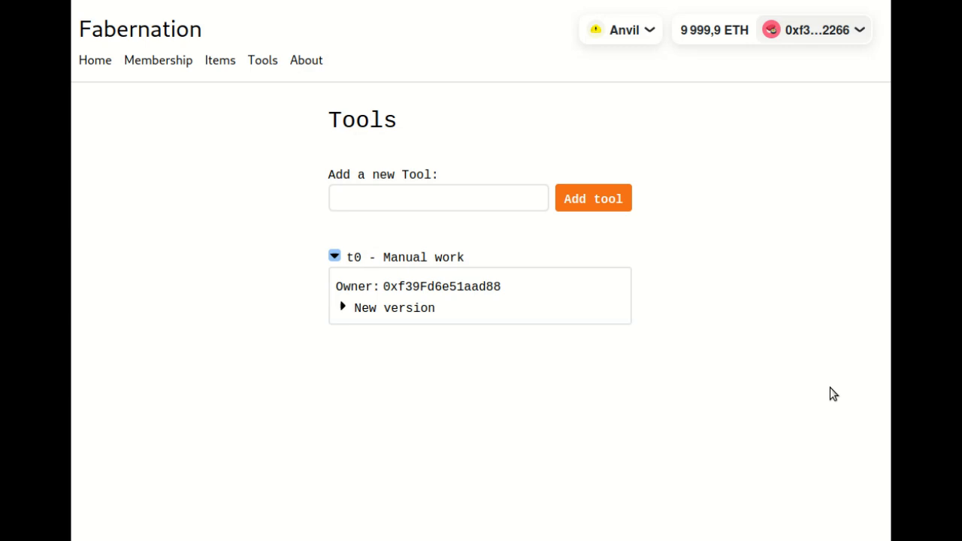
- Add a new tool named "Cold water dispenser" and approve its wallet transaction
click(455, 197)
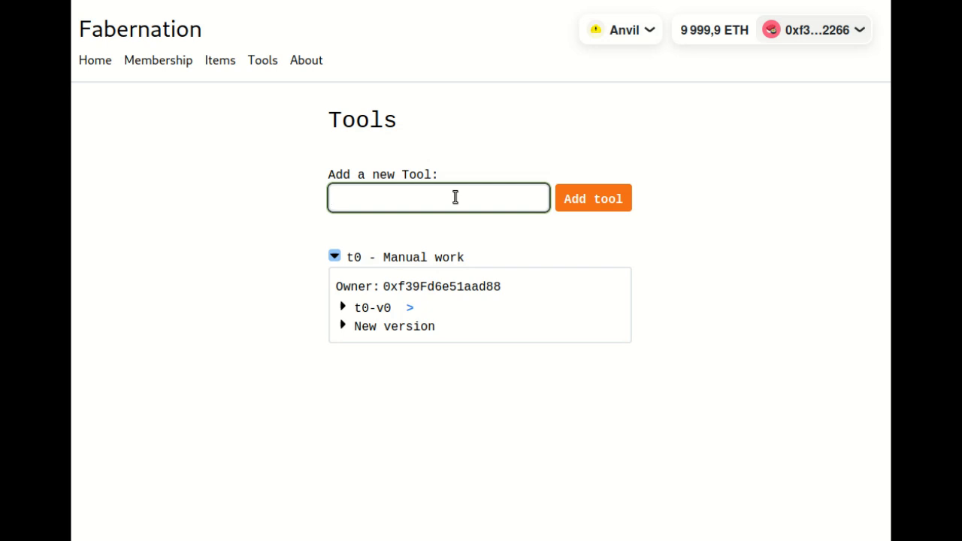
text(Cold water d)
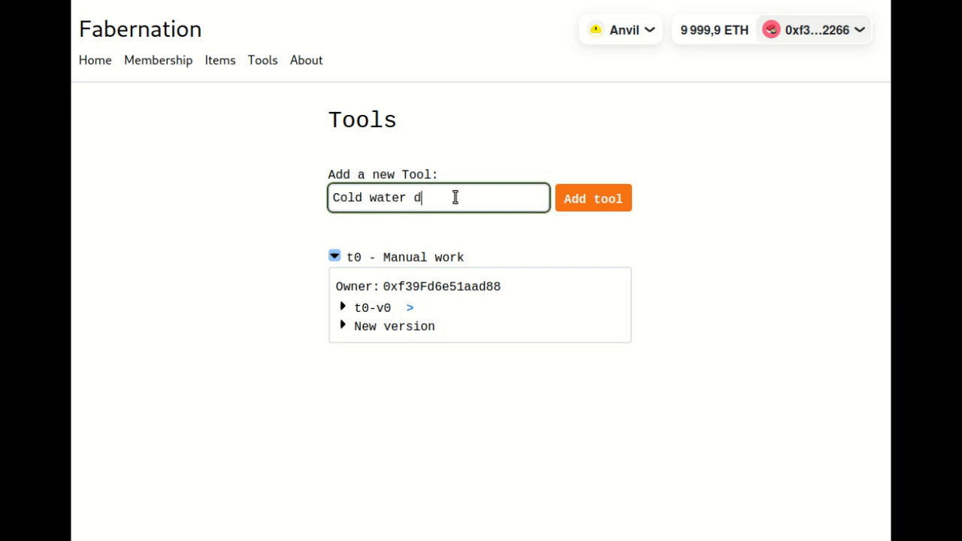
text(ispenser)
click(605, 198)
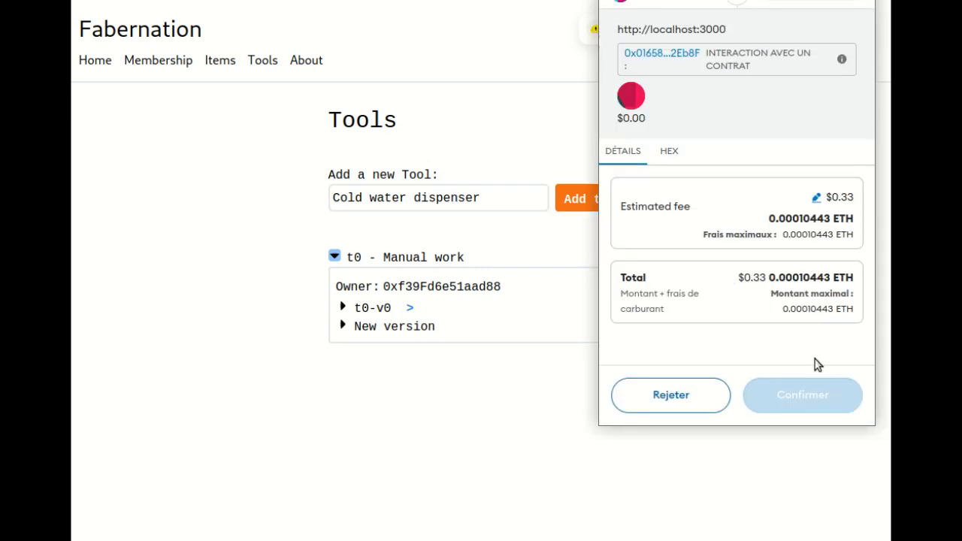
click(816, 398)
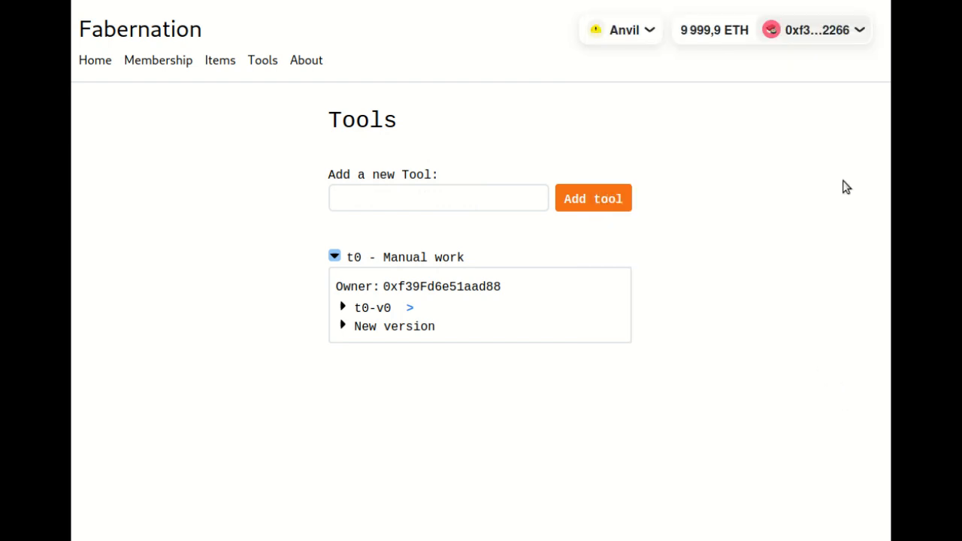
- Start a new version of the Cold water dispenser tool and name it "Cold water dispenser - instant cold water"
click(489, 384)
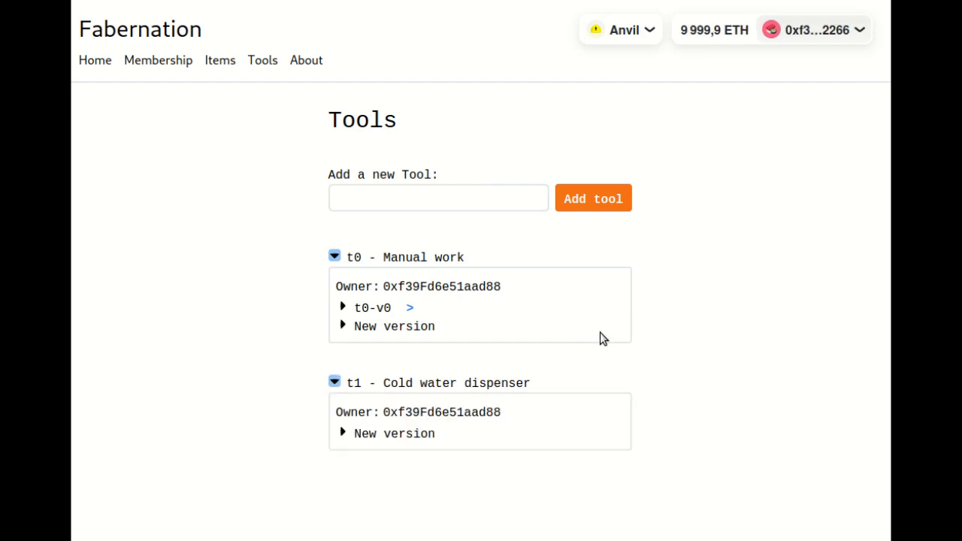
click(388, 434)
scroll(454, 391, down, 5)
click(353, 136)
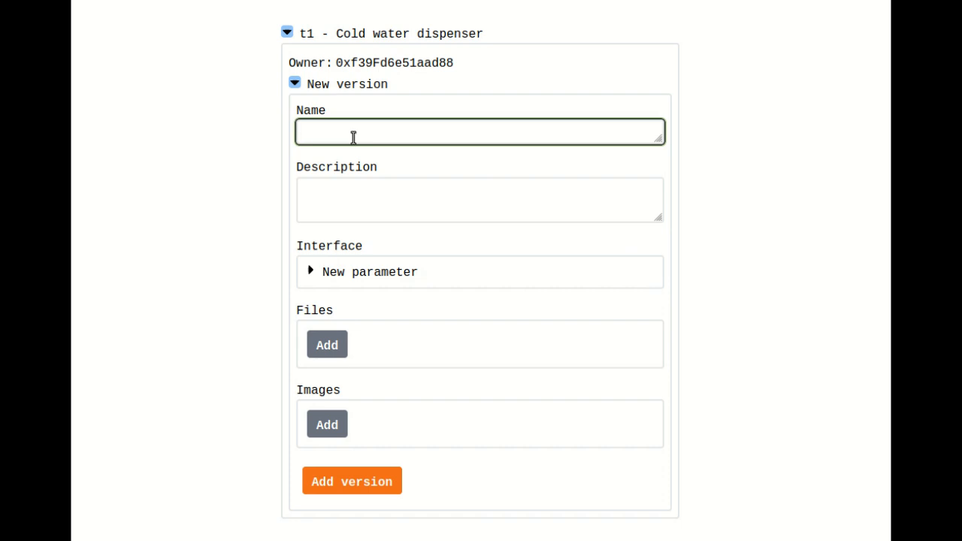
text(Cold water dispenser -)
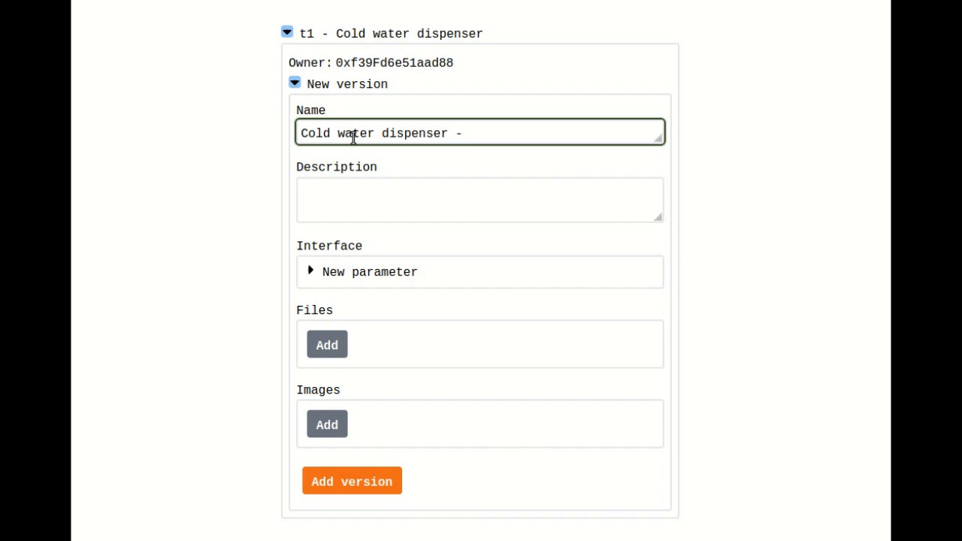
text( instant cold water)
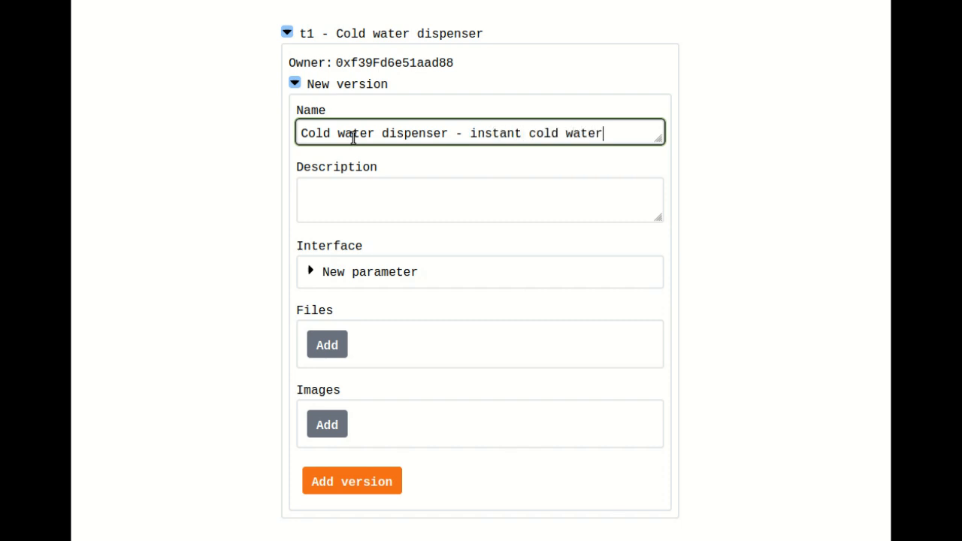
- Leave the version description empty and start an interface parameter named "volume" with unit mL and type float
click(470, 211)
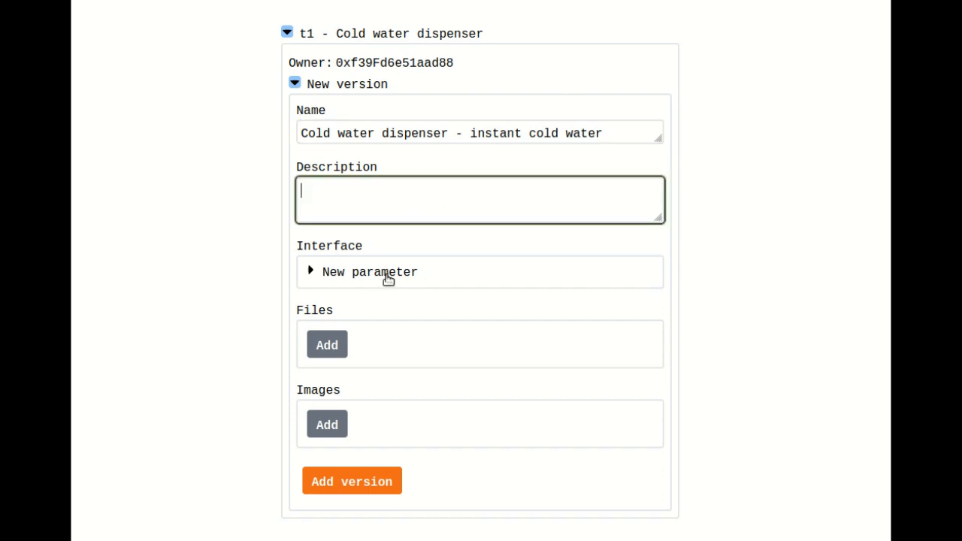
click(387, 278)
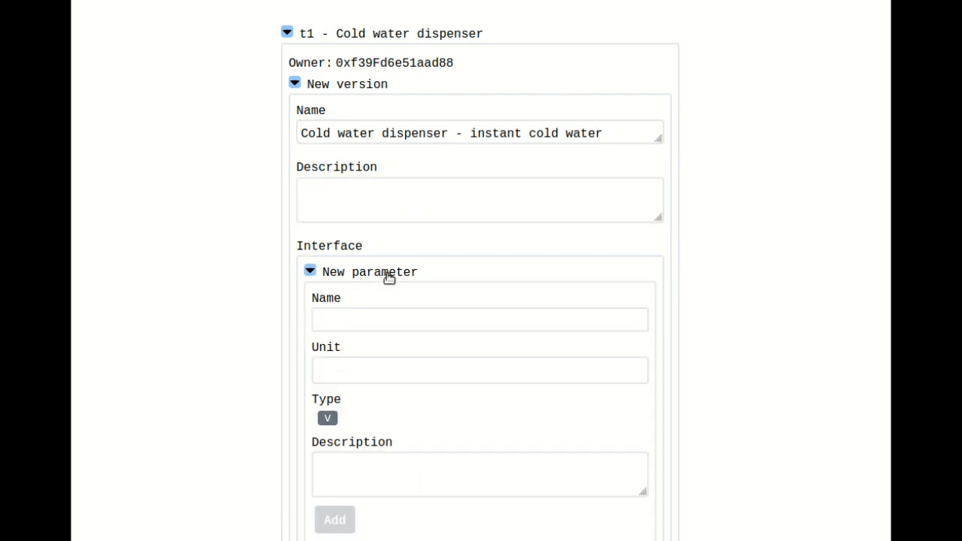
scroll(388, 277, down, 2)
click(374, 236)
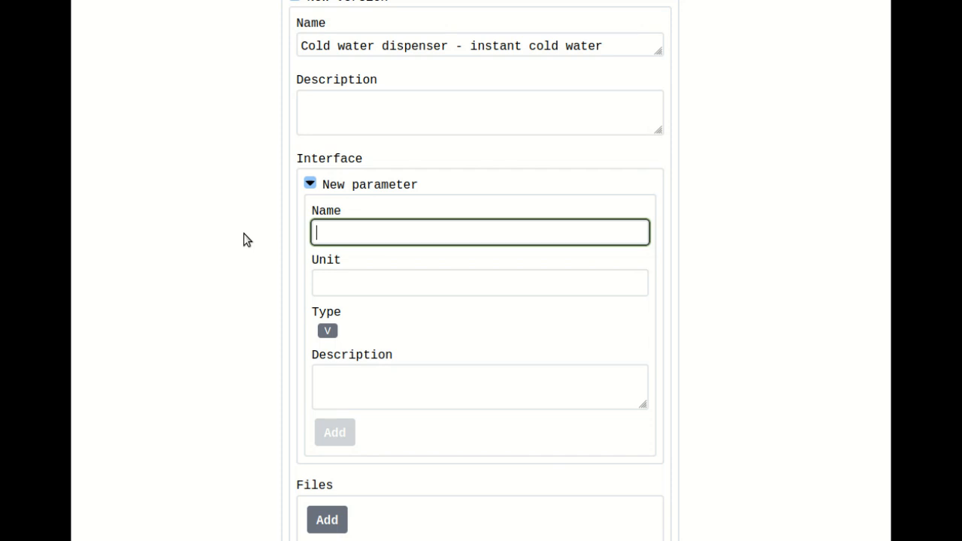
text(volu)
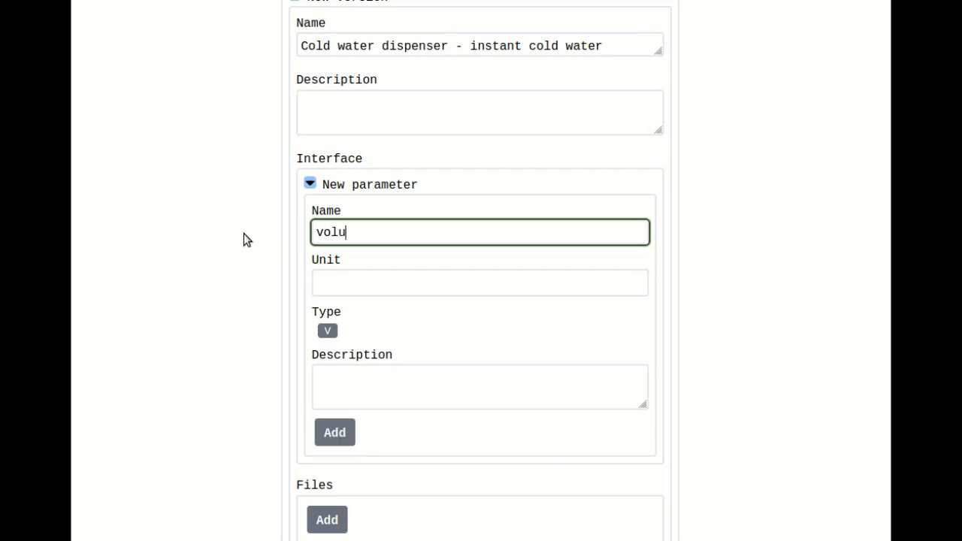
text(me)
key(Tab)
text(m)
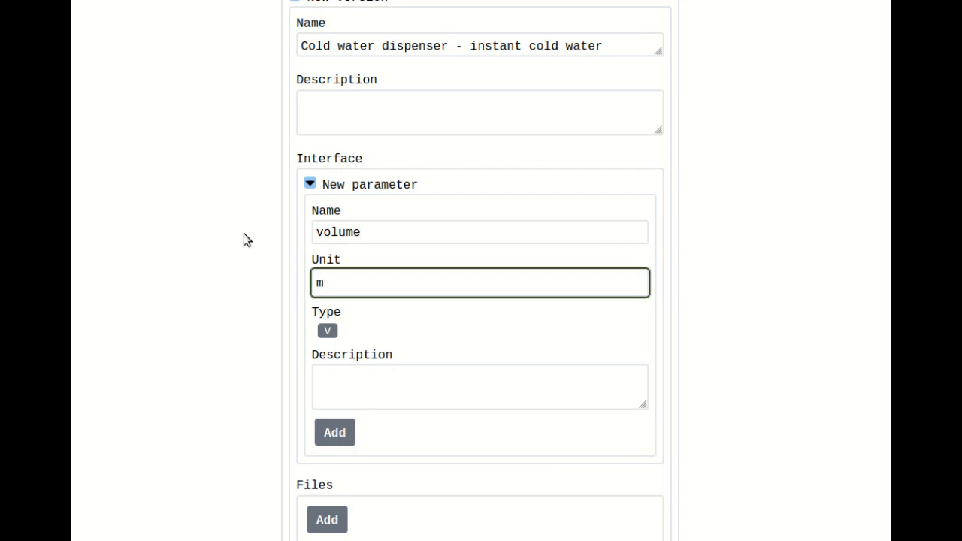
text(L)
click(328, 330)
click(358, 354)
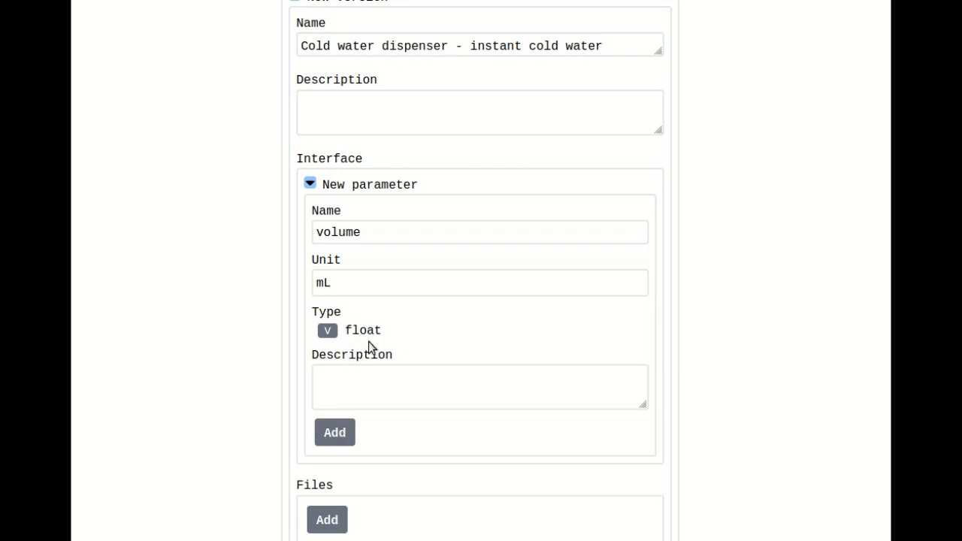
- Describe the volume parameter as "Volume of water that is needed in mL" and add it to the version's interface
click(362, 382)
scroll(466, 346, down, 2)
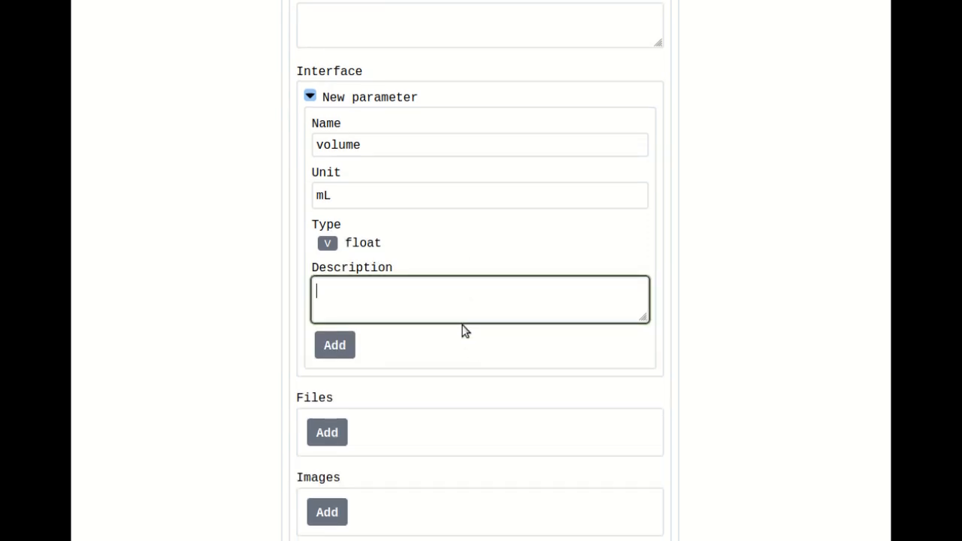
text(Volume of water that is)
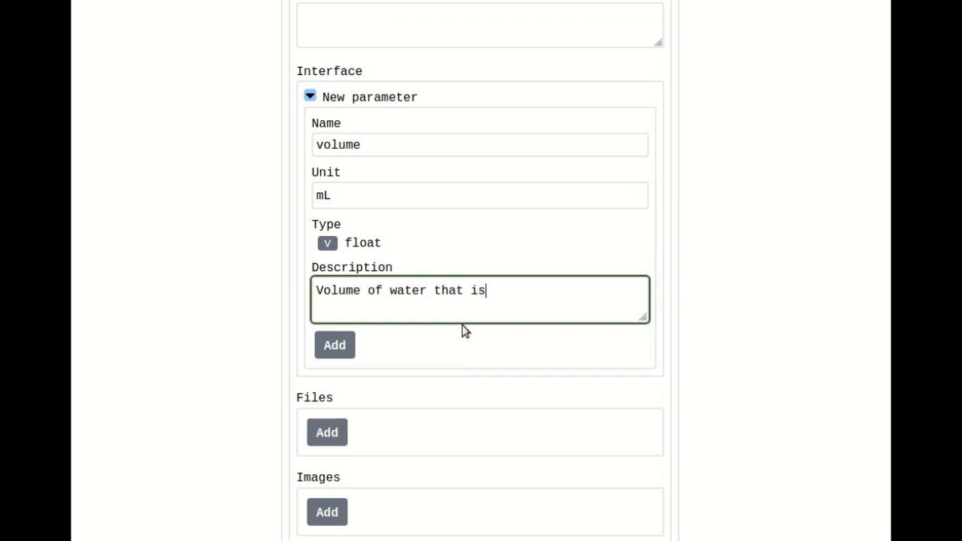
text( needed in mL)
click(330, 347)
- Check the added volume parameter, submit the Cold water dispenser version without files or images, and approve its wallet transaction
click(391, 233)
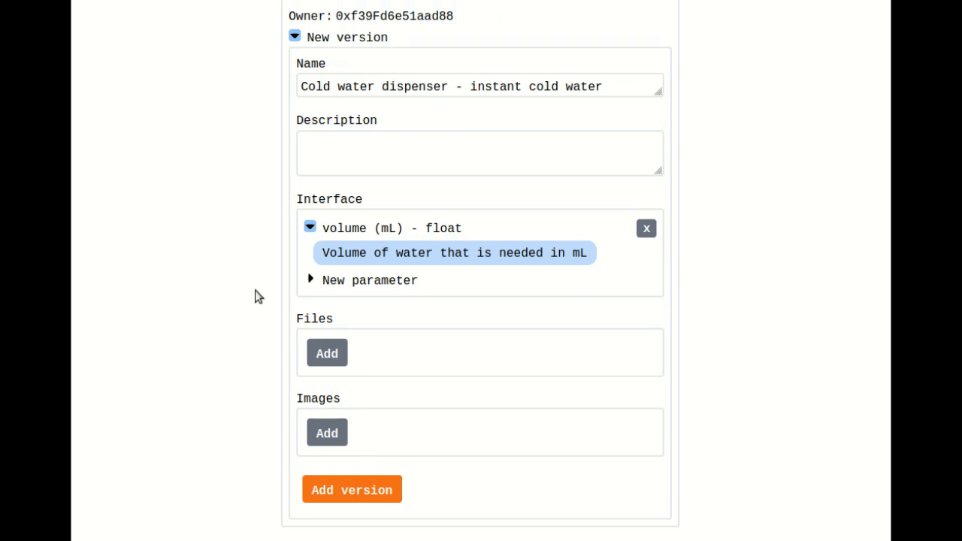
scroll(256, 293, down, 1)
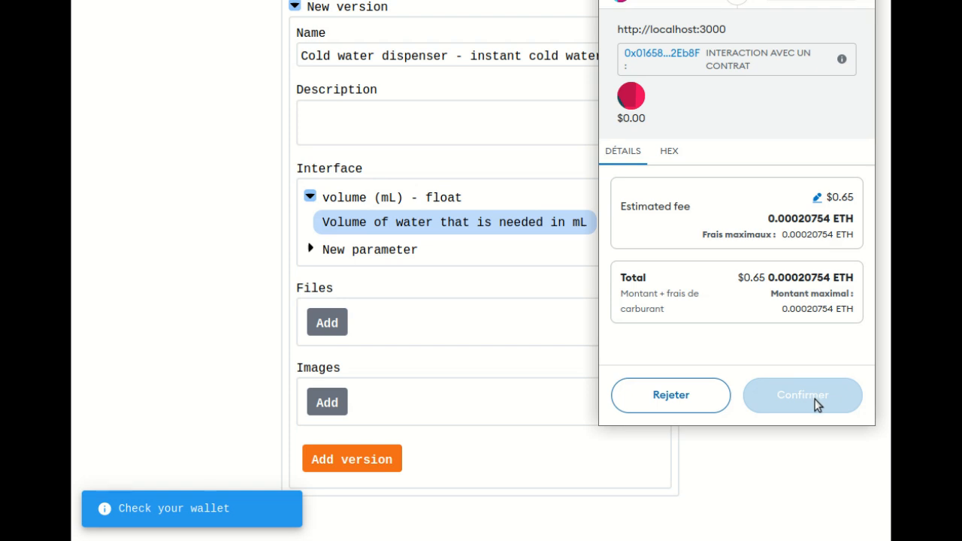
click(804, 400)
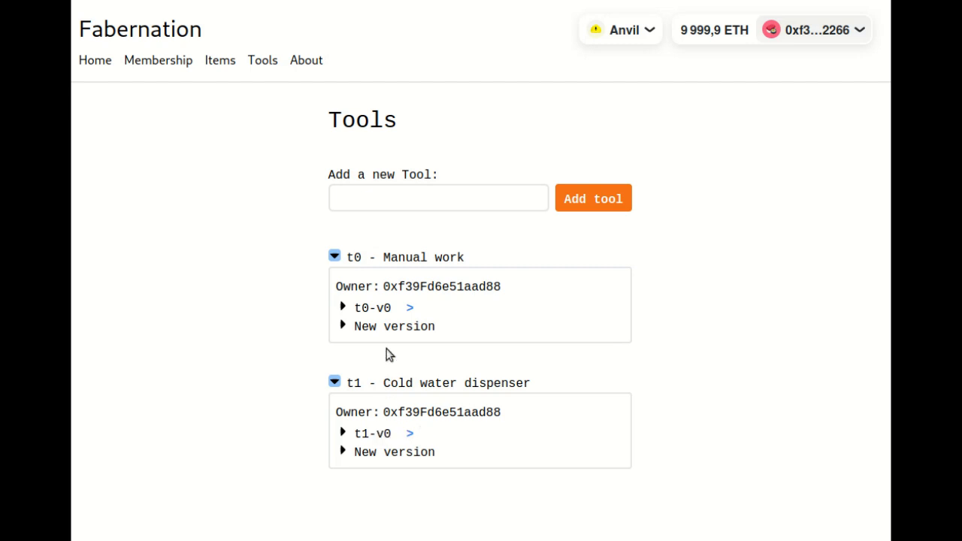
- Expand version v0 of both Manual work and Cold water dispenser to review their details, and collapse the Cold water dispenser tool
click(371, 310)
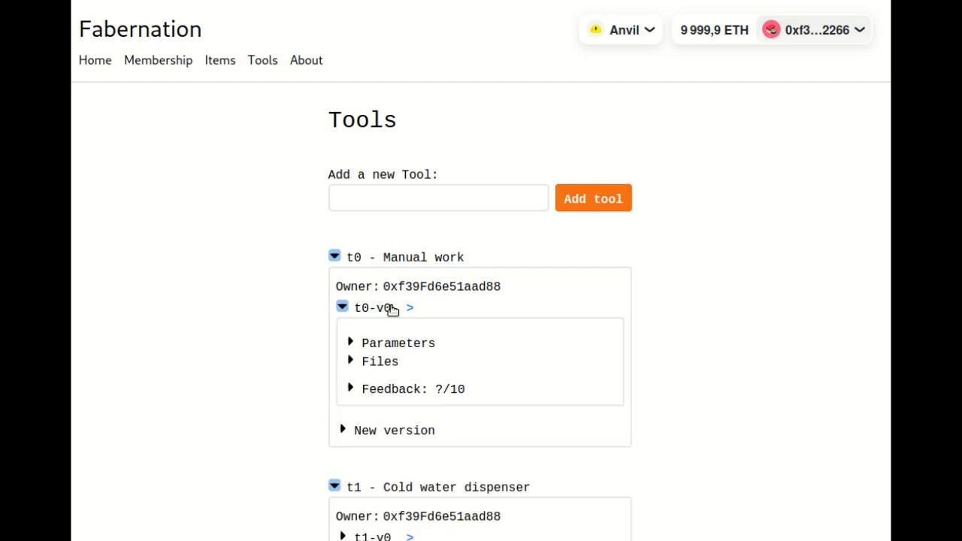
scroll(537, 327, down, 2)
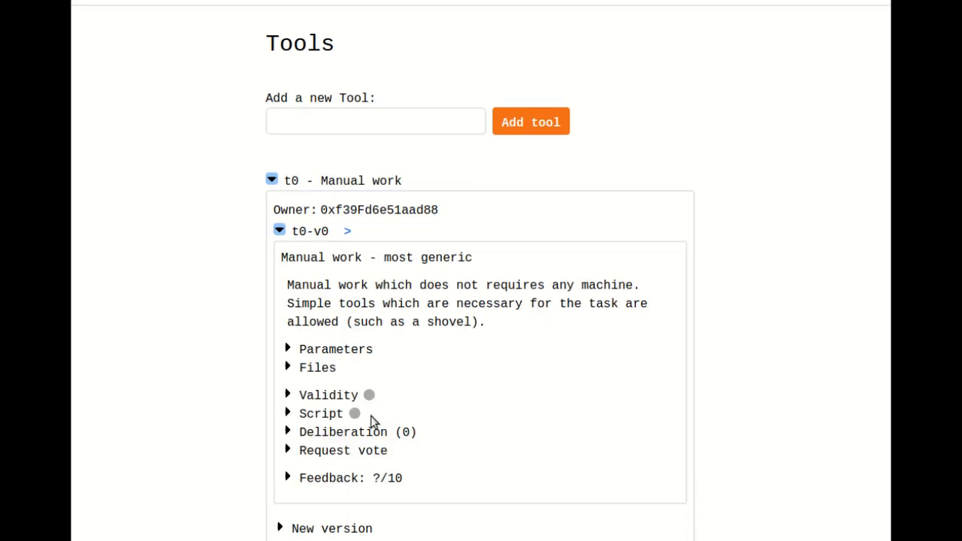
scroll(371, 423, down, 4)
click(307, 462)
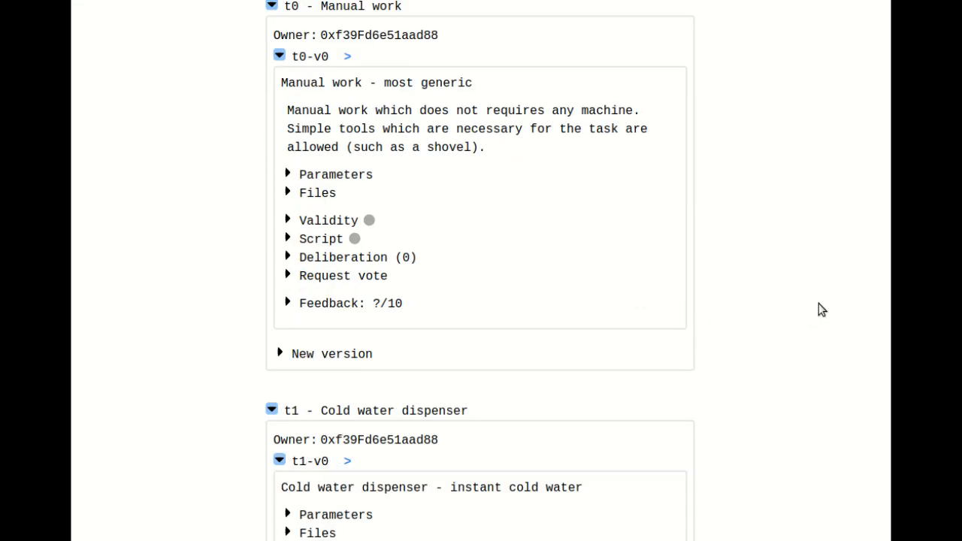
scroll(816, 305, down, 5)
scroll(808, 307, up, 6)
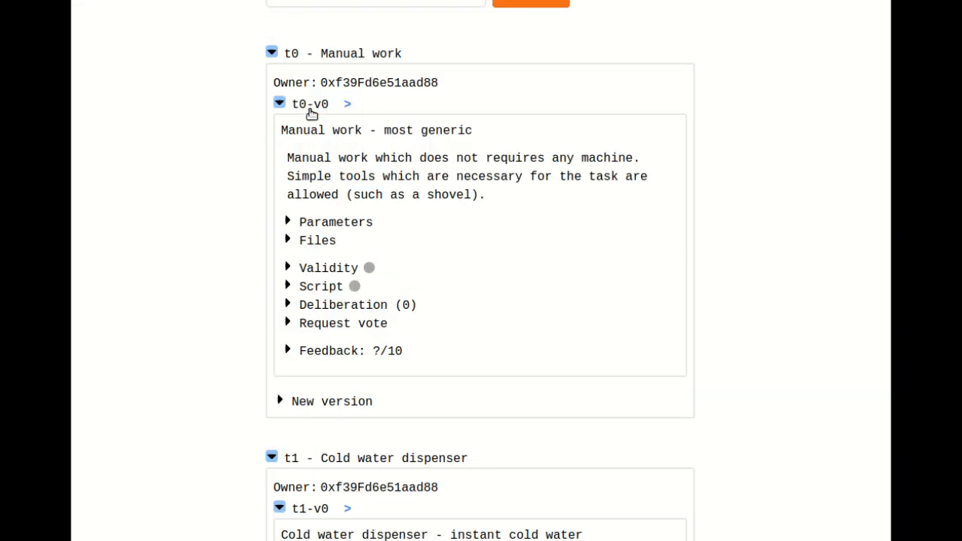
click(309, 464)
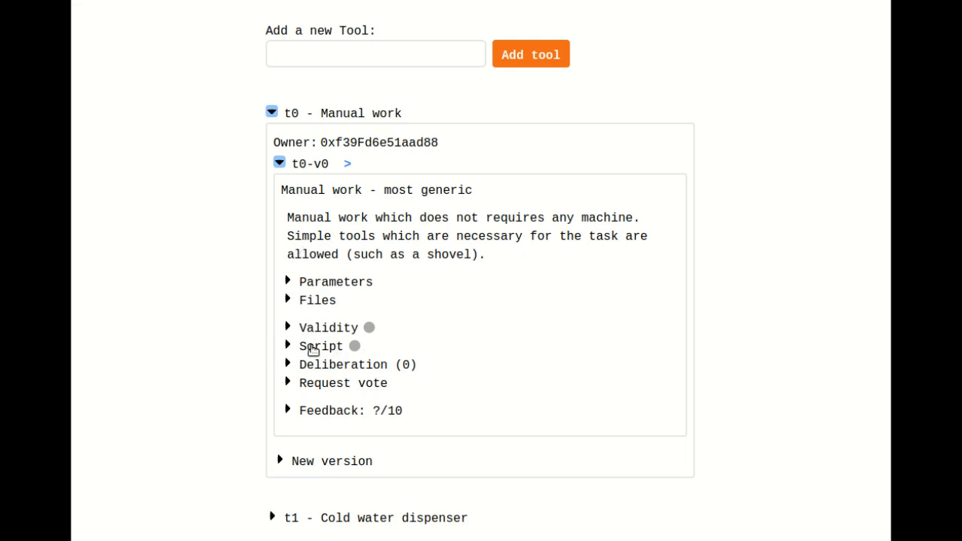
- Open a vote request for the Manual work version and begin its comment with "Manual work does not emit CO2."
click(325, 387)
scroll(364, 347, down, 3)
click(360, 291)
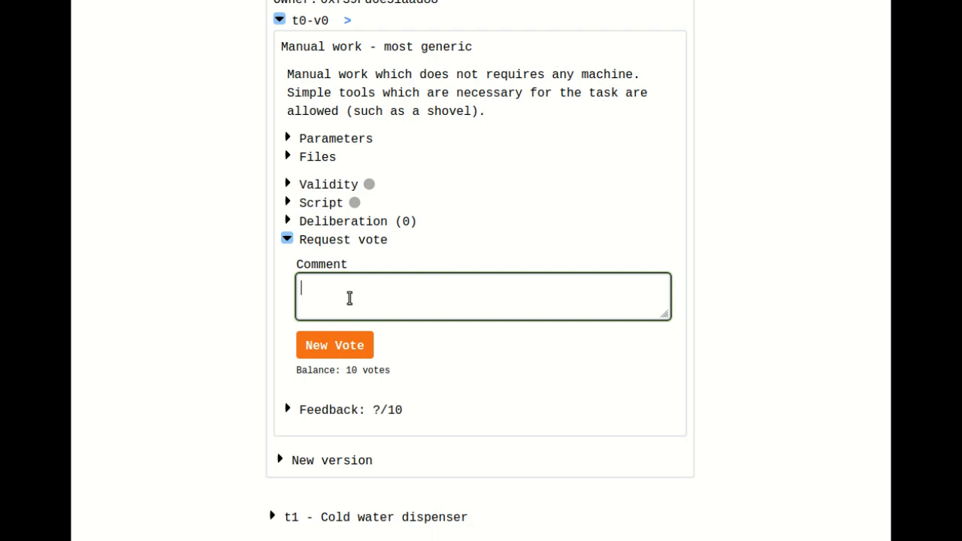
text(Manual work does not e)
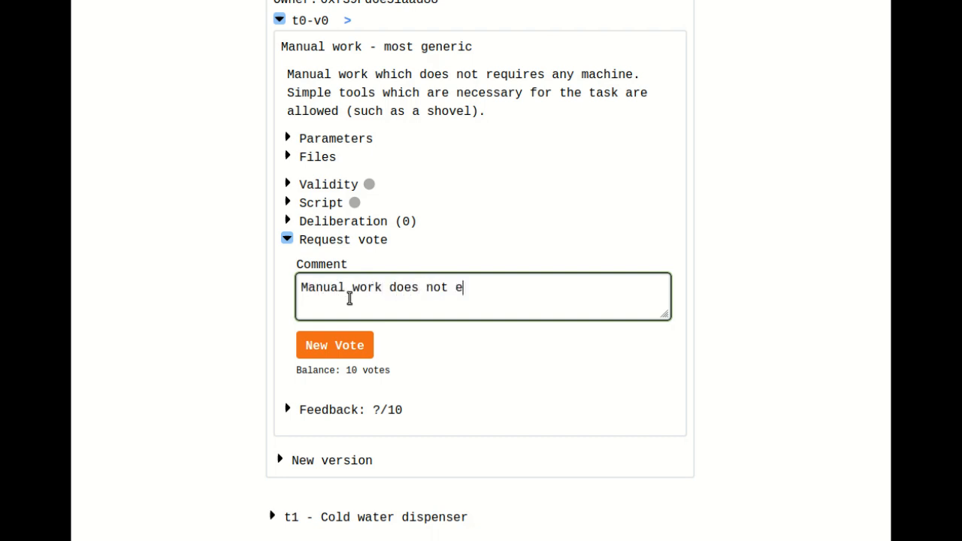
text(mit CO2.)
- Complete the vote comment with "Breathing emits CO2, but this is part of the natural carbon cycle, and therefore should not be counted."
text(Breat)
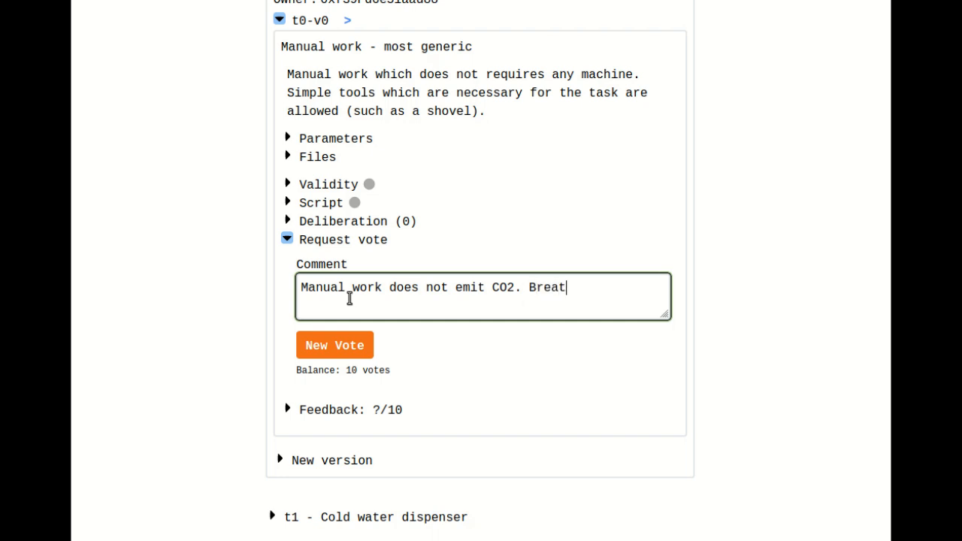
text(hing emits CO2, but)
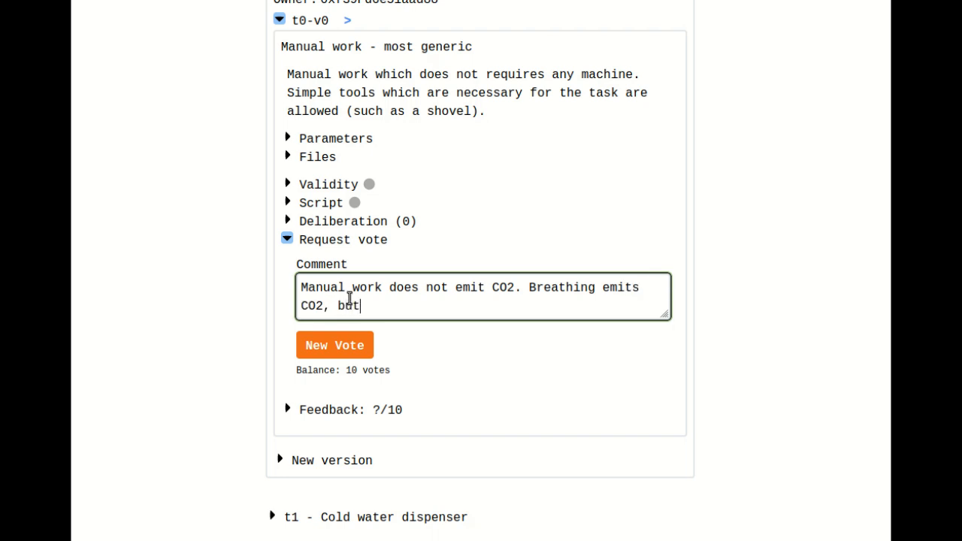
text( this is part of )
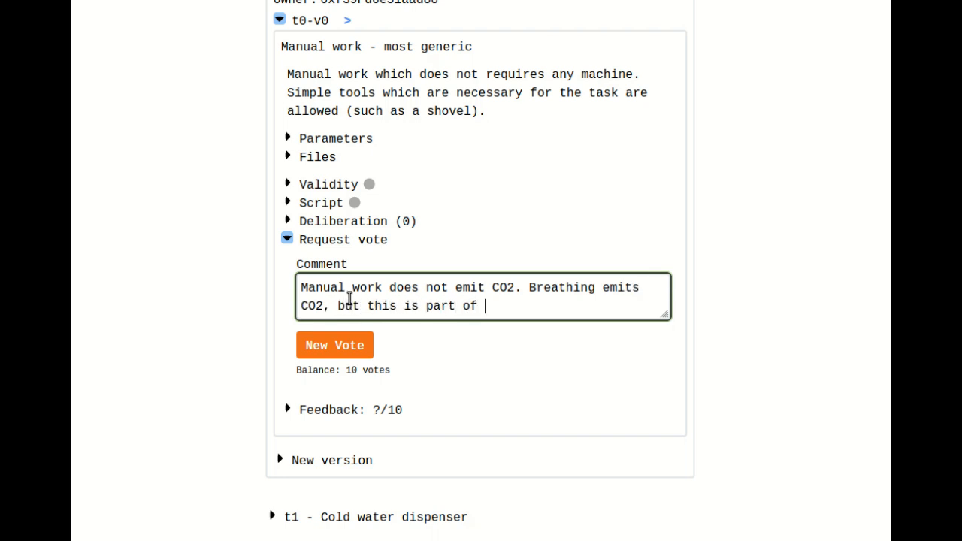
text(the natural ca)
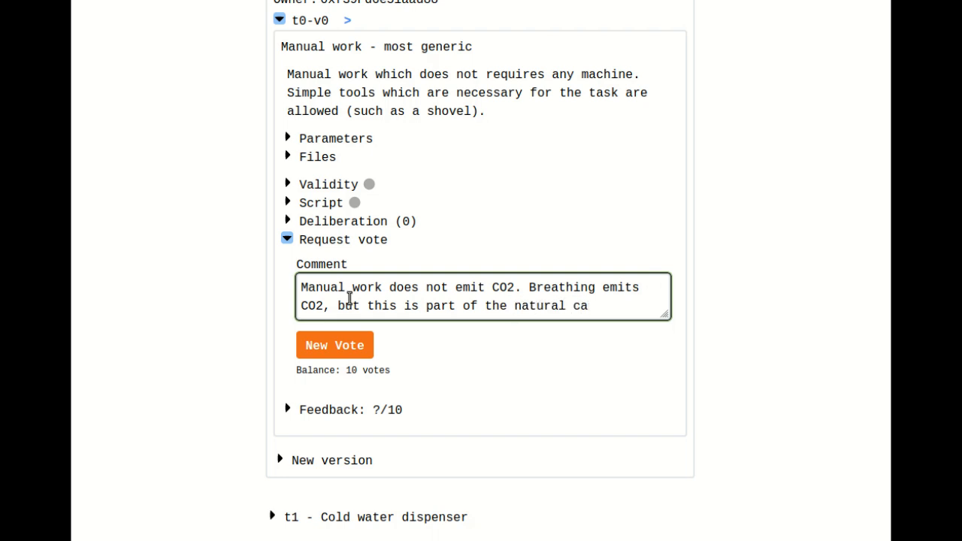
text(rbon cycle, and therfore sou)
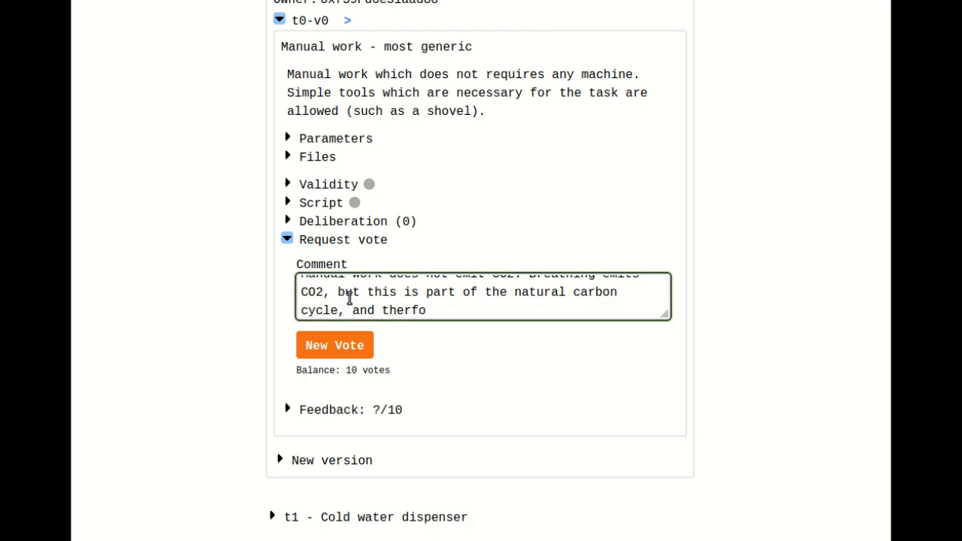
key(BackSpace)
key(BackSpace)
text(hould not )
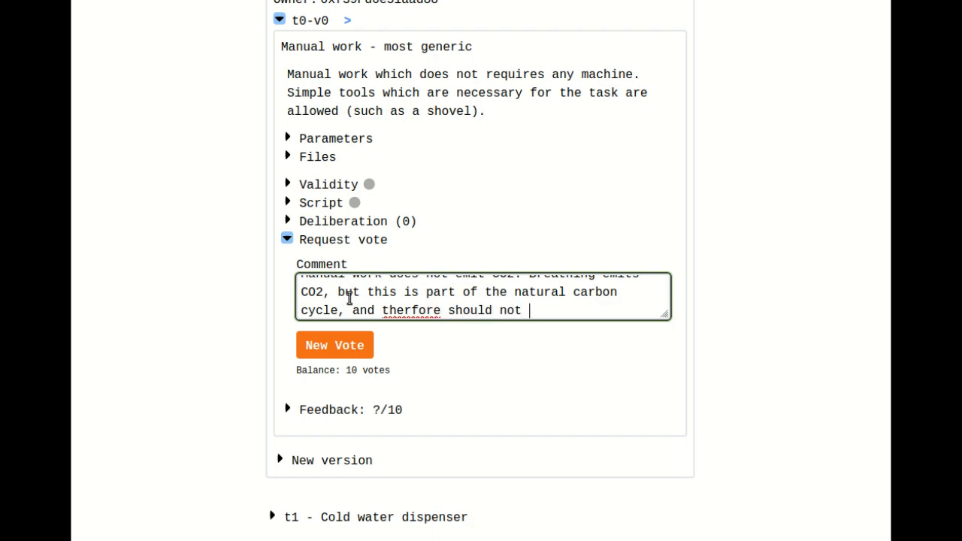
text(bed)
key(BackSpace)
text(counted.)
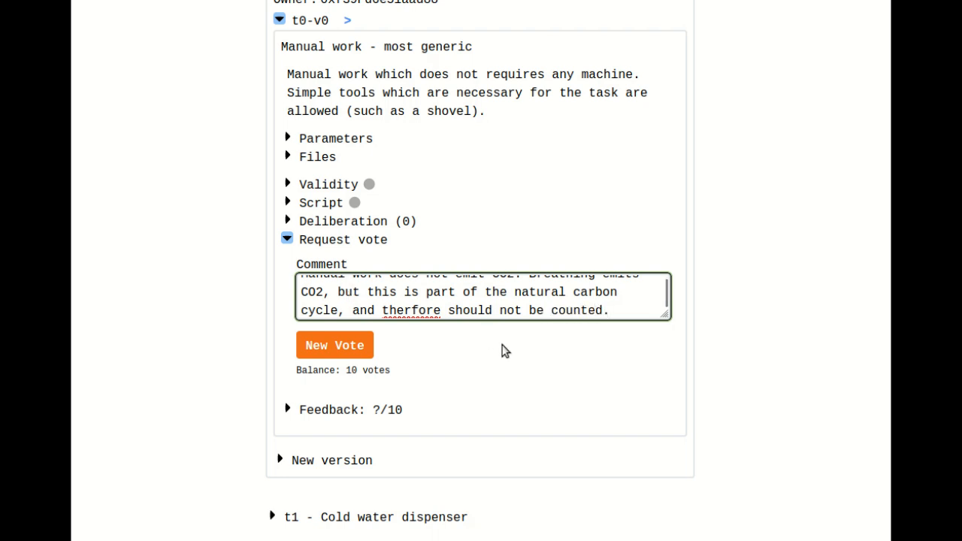
click(412, 310)
text(e)
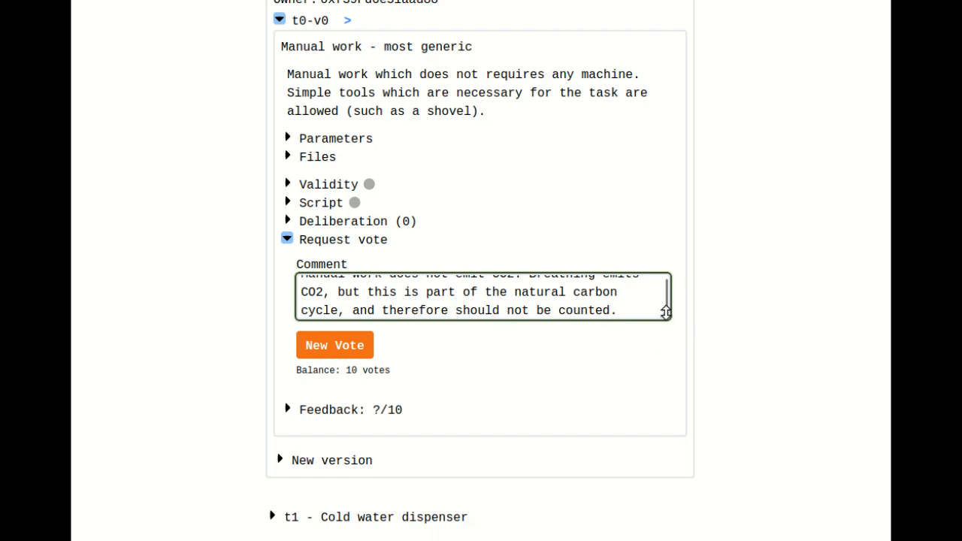
- Enlarge the comment box, submit the vote request for the Manual work version, and approve its wallet transaction
drag(665, 313, 659, 356)
click(354, 390)
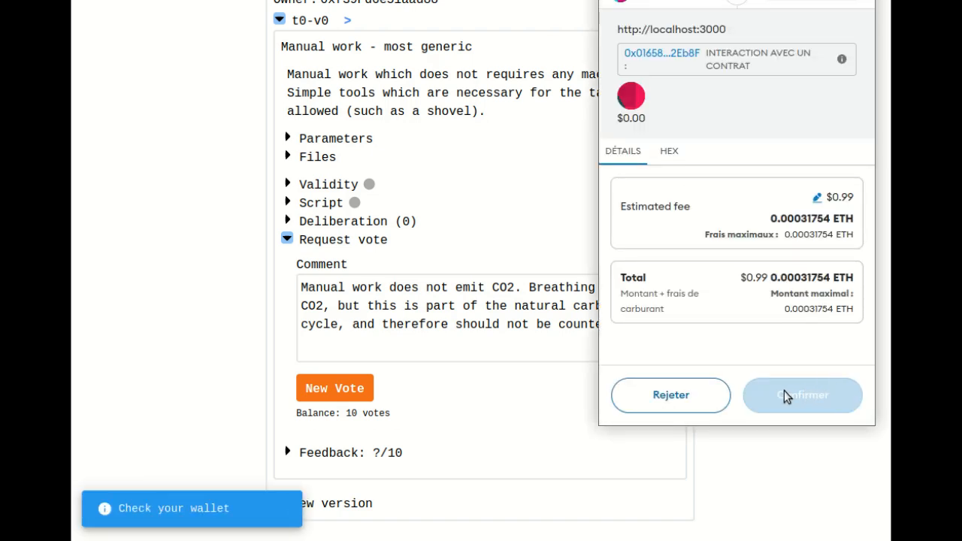
click(809, 395)
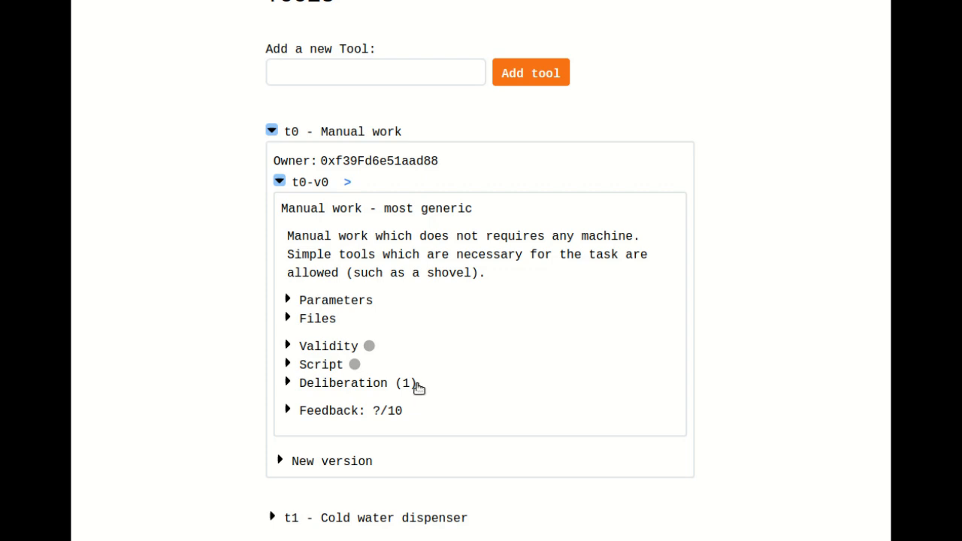
- Review the deliberation comment on the Manual work version and the details of its script vote
click(346, 383)
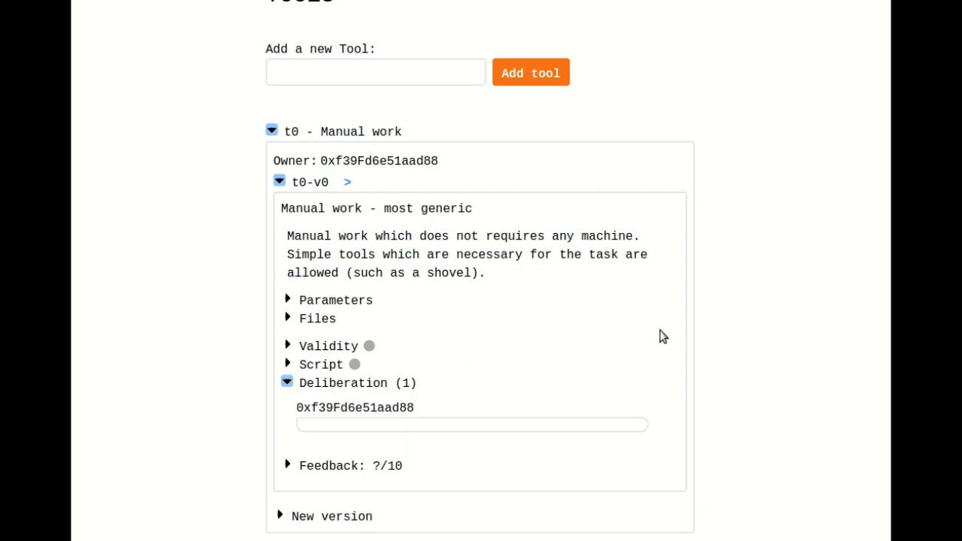
scroll(819, 286, down, 2)
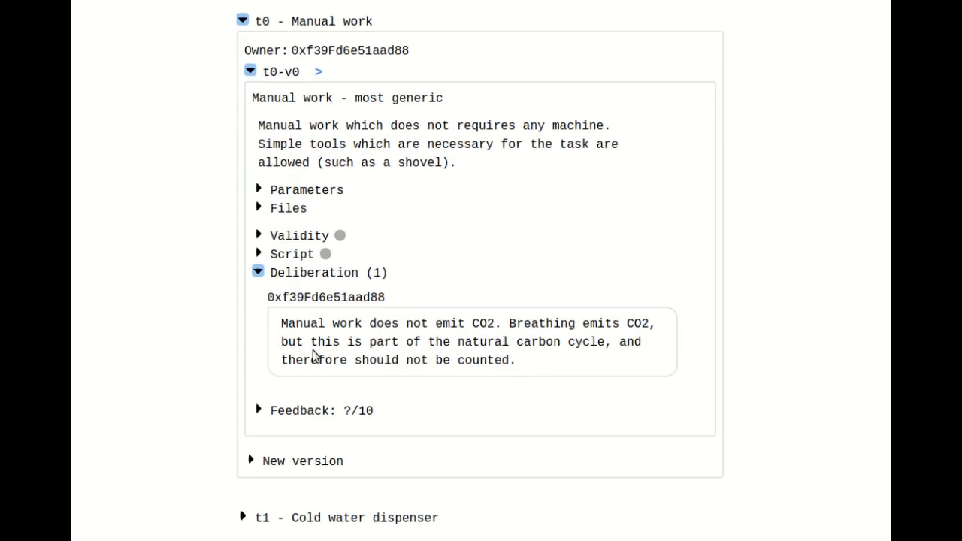
drag(283, 323, 539, 368)
click(539, 367)
click(293, 256)
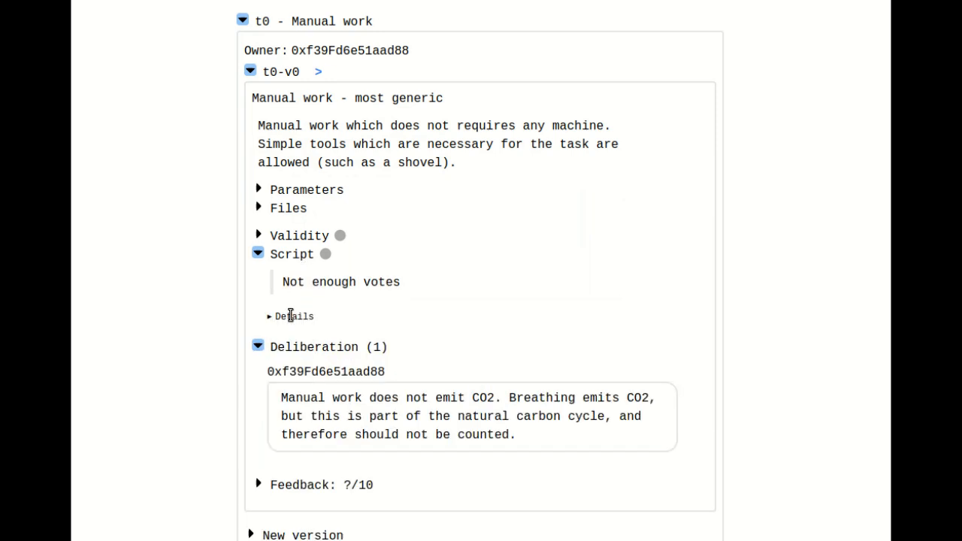
click(291, 316)
mouse_move(344, 345)
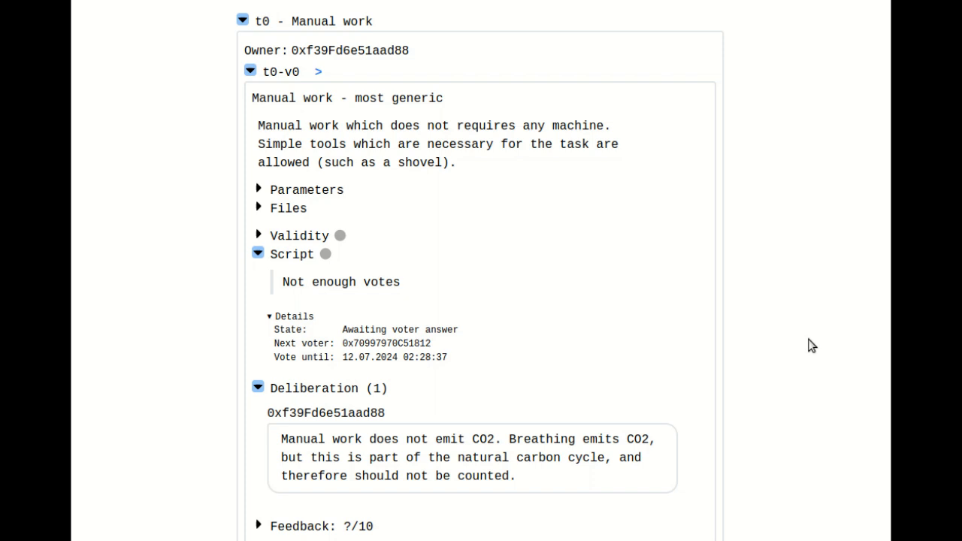
- Switch the active wallet account to Anvil_2 and close the wallet
scroll(810, 345, up, 5)
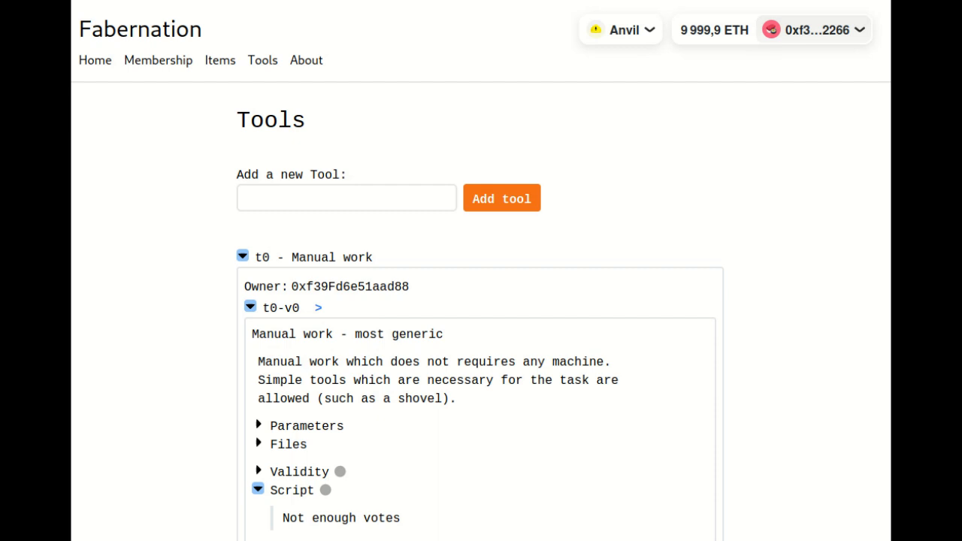
click(835, 1)
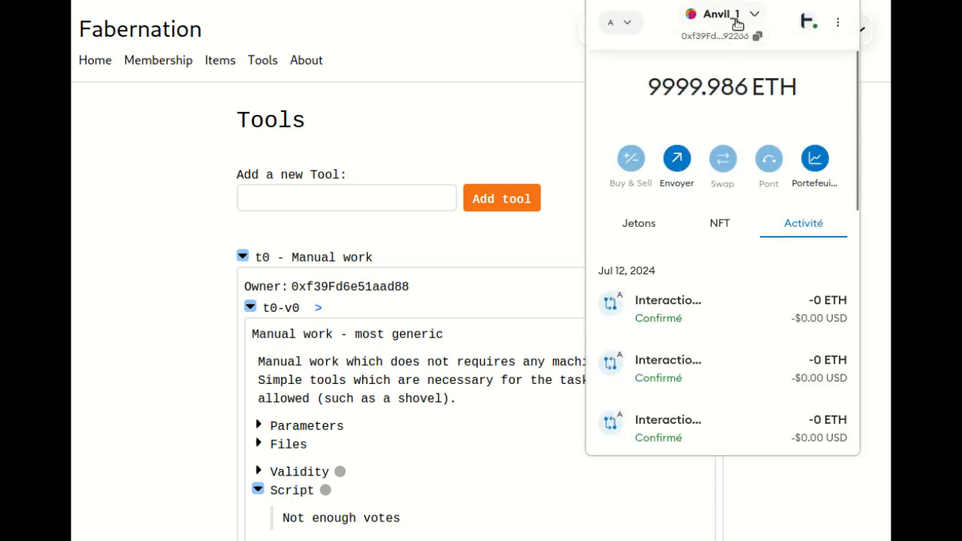
click(737, 24)
click(697, 196)
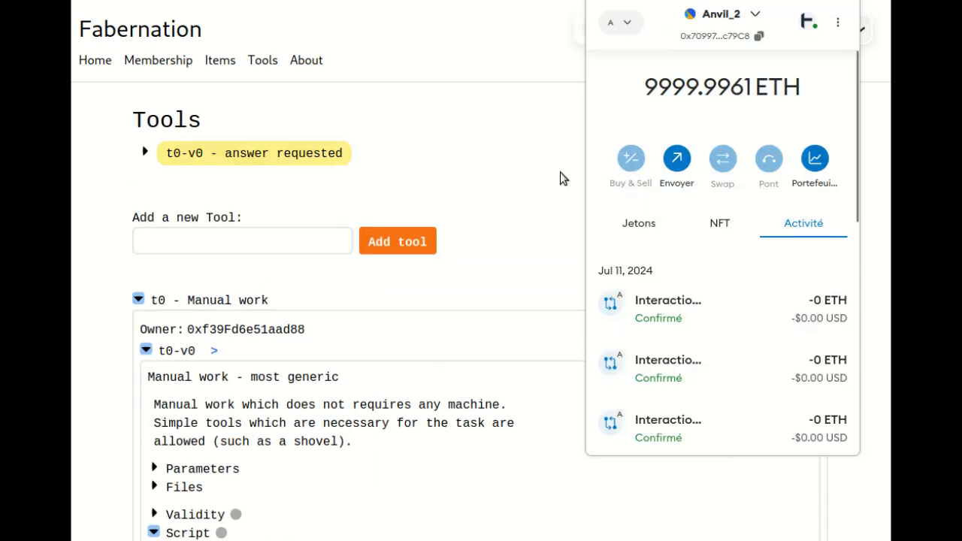
click(509, 171)
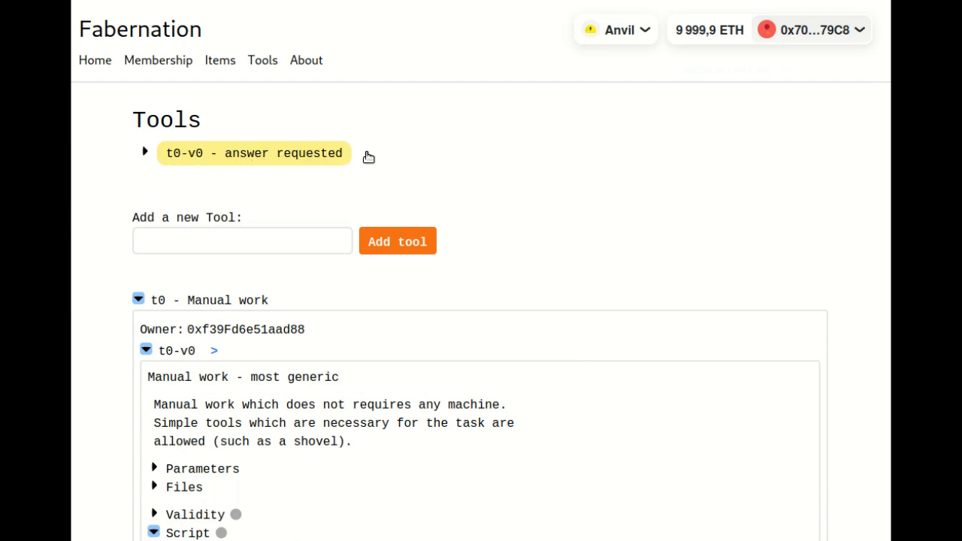
- Open the requested answer for t0-v0 and examine its validity options and script editor
scroll(557, 184, down, 7)
scroll(555, 184, down, 2)
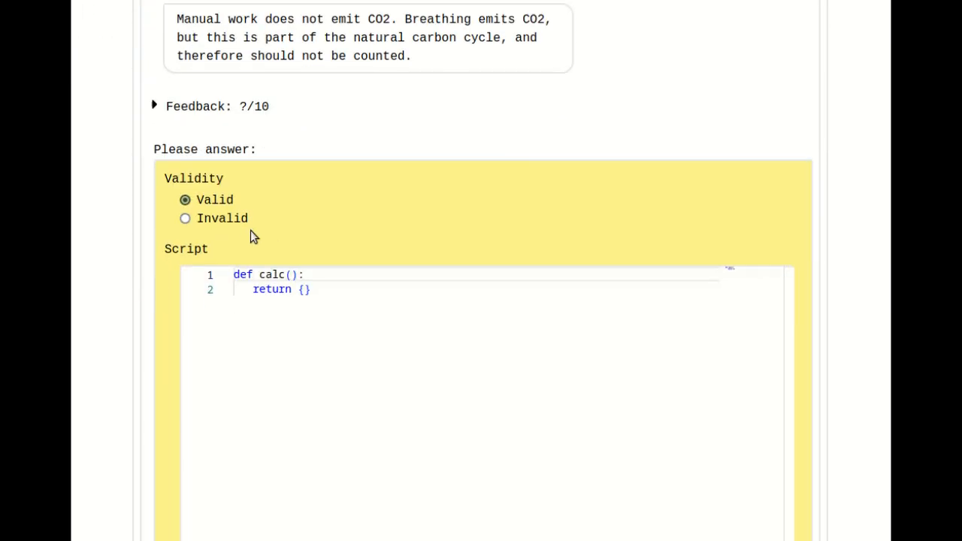
scroll(383, 238, up, 10)
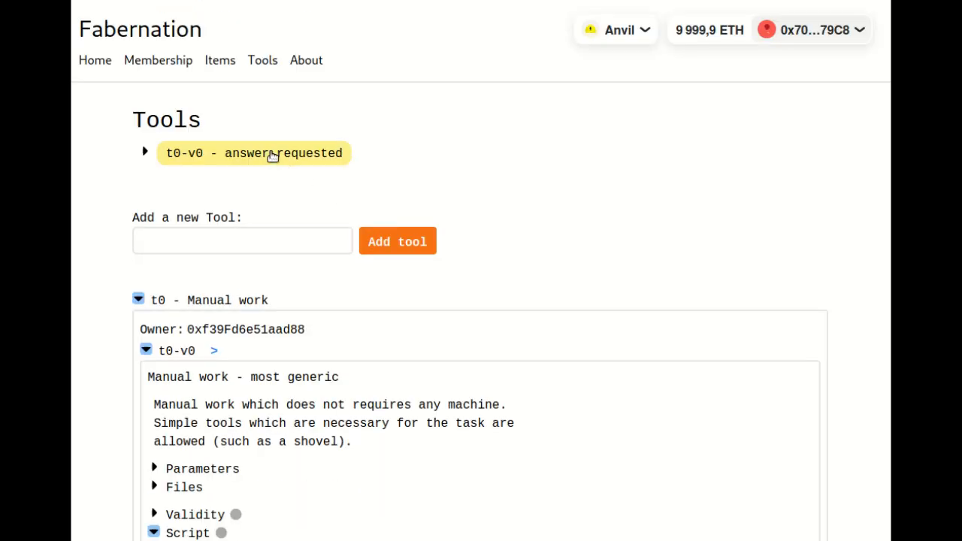
click(272, 156)
scroll(418, 189, down, 2)
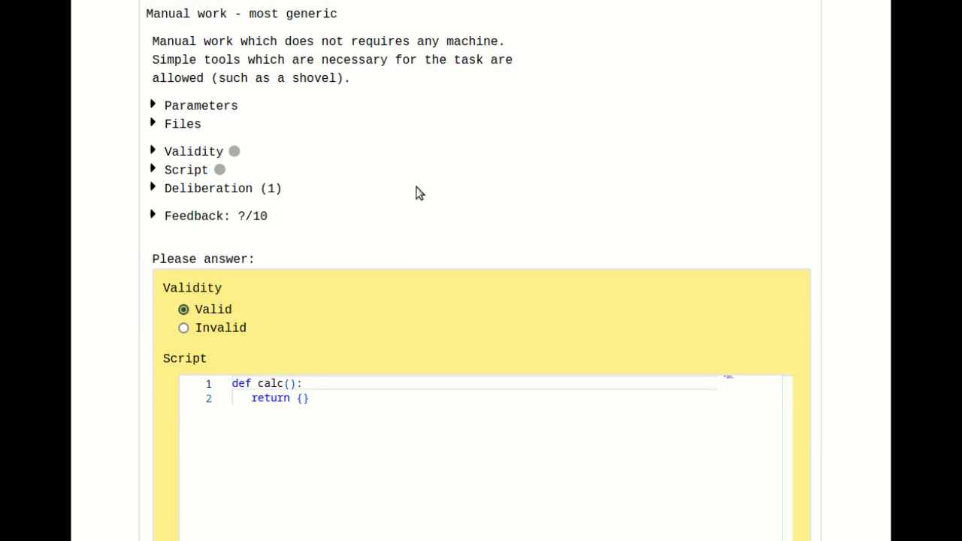
scroll(427, 180, down, 1)
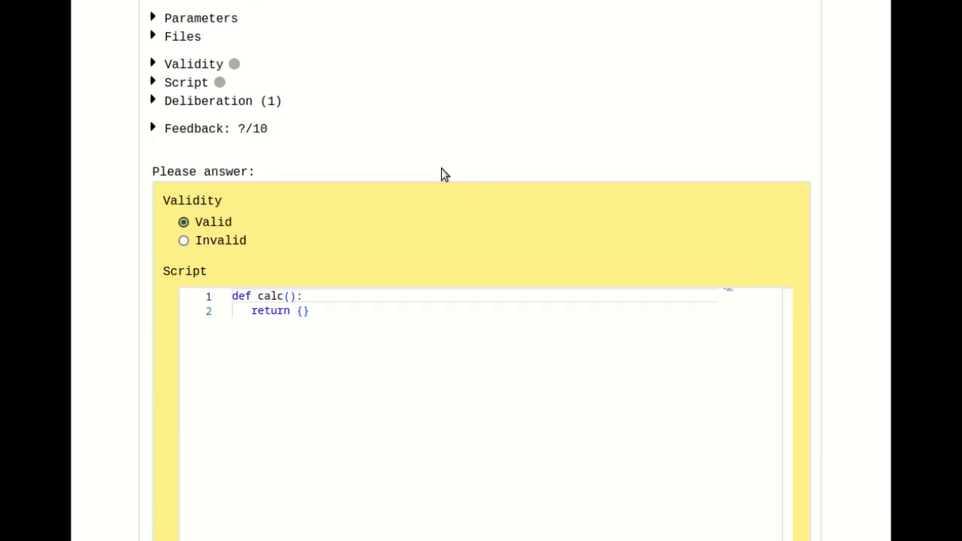
scroll(406, 211, down, 1)
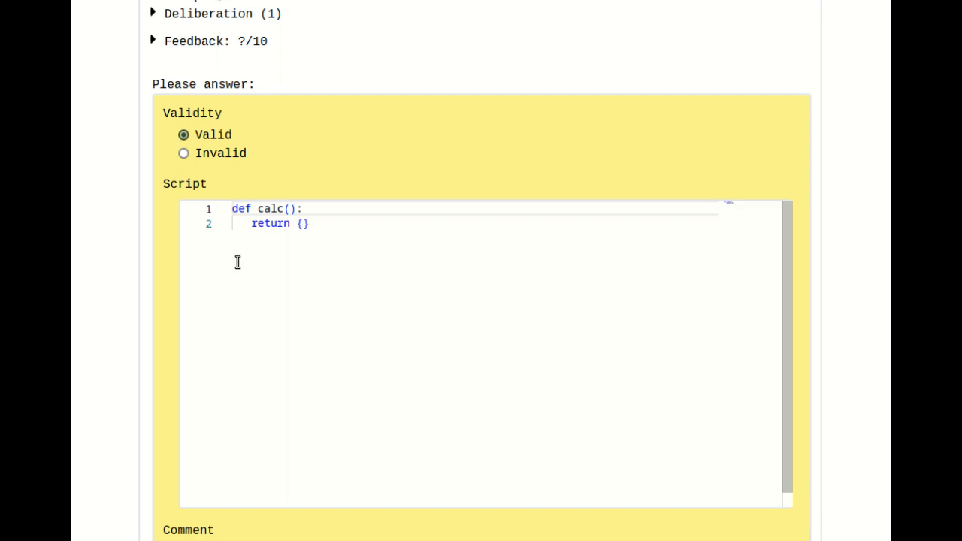
scroll(310, 264, down, 1)
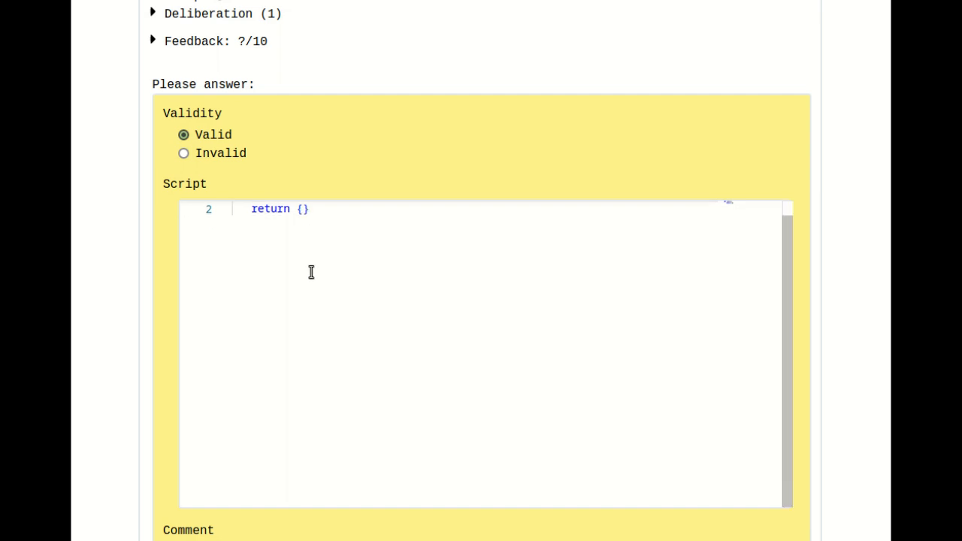
scroll(311, 271, up, 1)
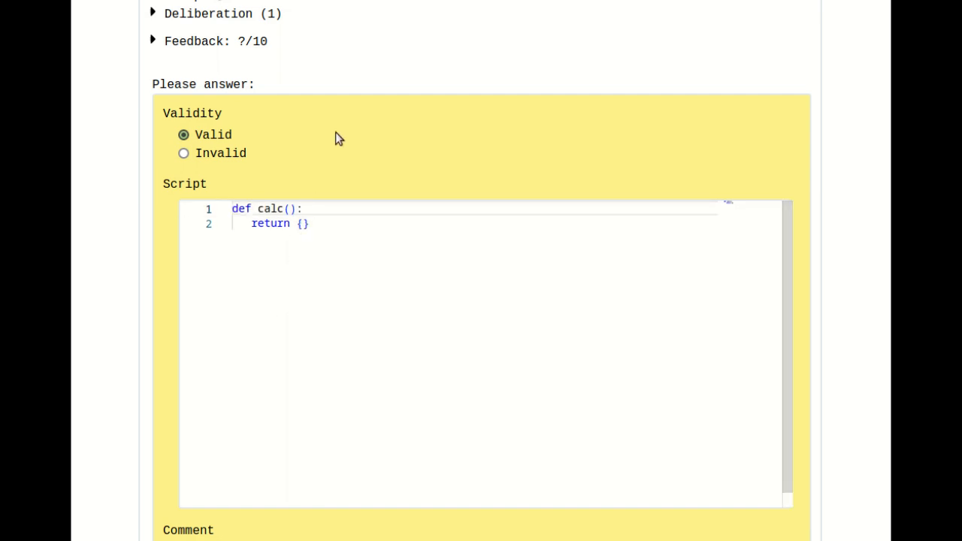
- Make the answer script's calc function return {"CO2": 0}
click(302, 223)
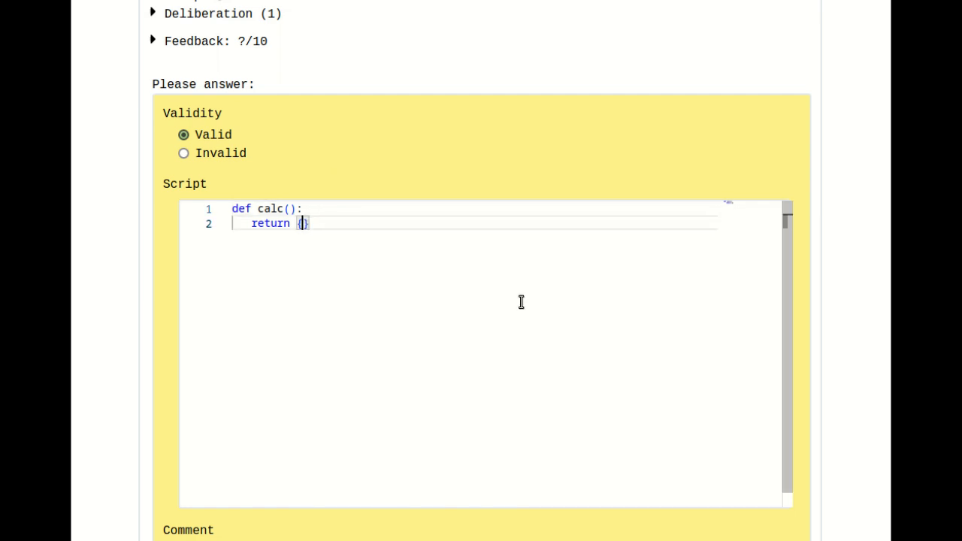
text("CO2": 0)
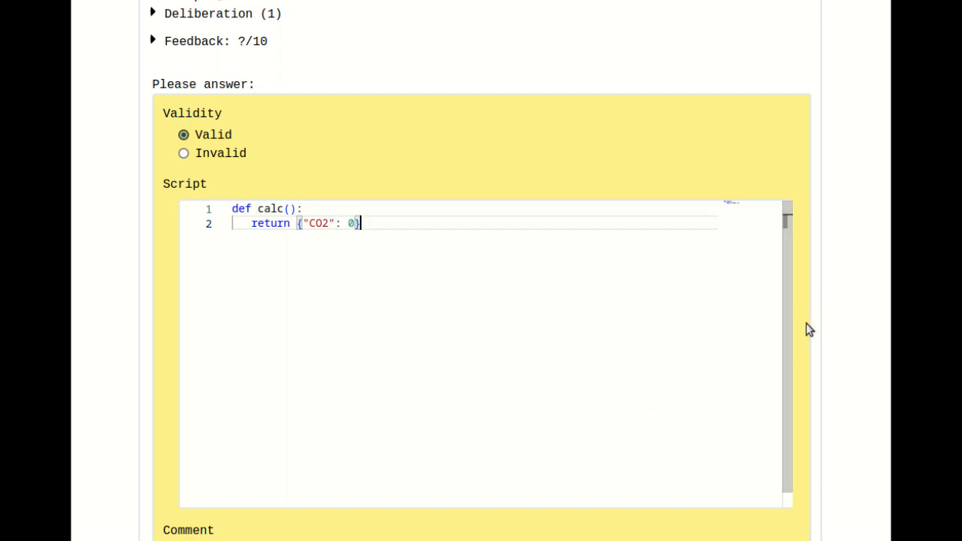
- Add the comment "Yes, i agree that manual work does not emit CO2.", submit the answer, and approve its wallet transaction
scroll(827, 319, down, 1)
click(454, 478)
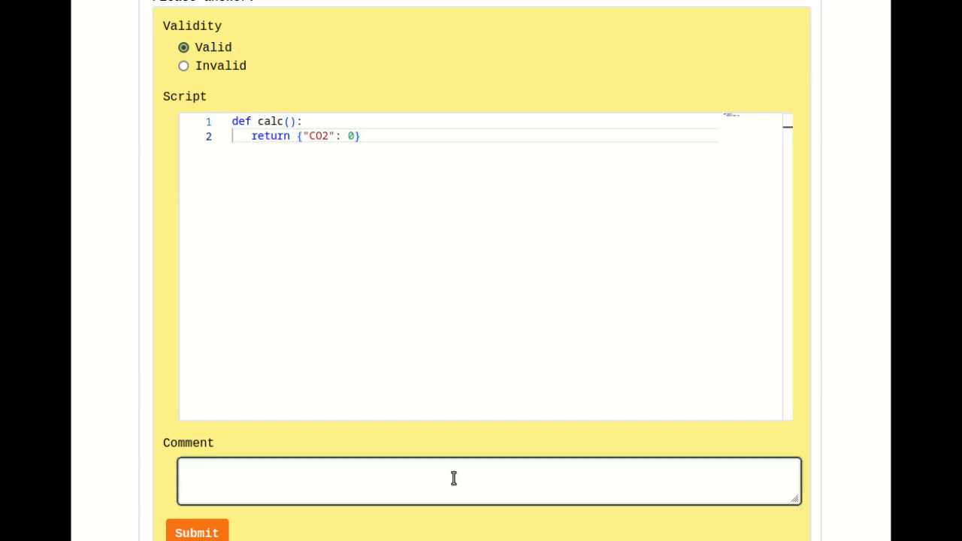
text(Yes, i)
text(agree that manua)
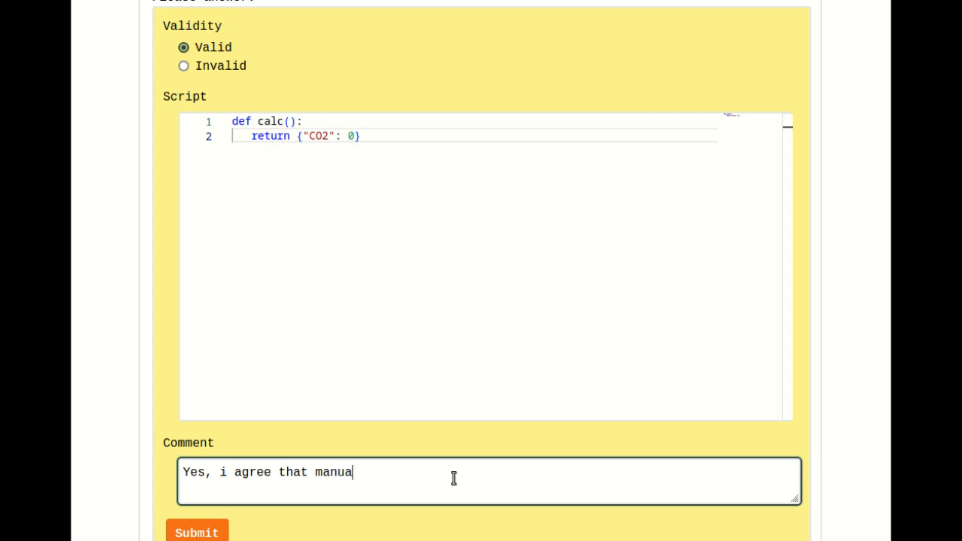
text(l work does not emit CO2)
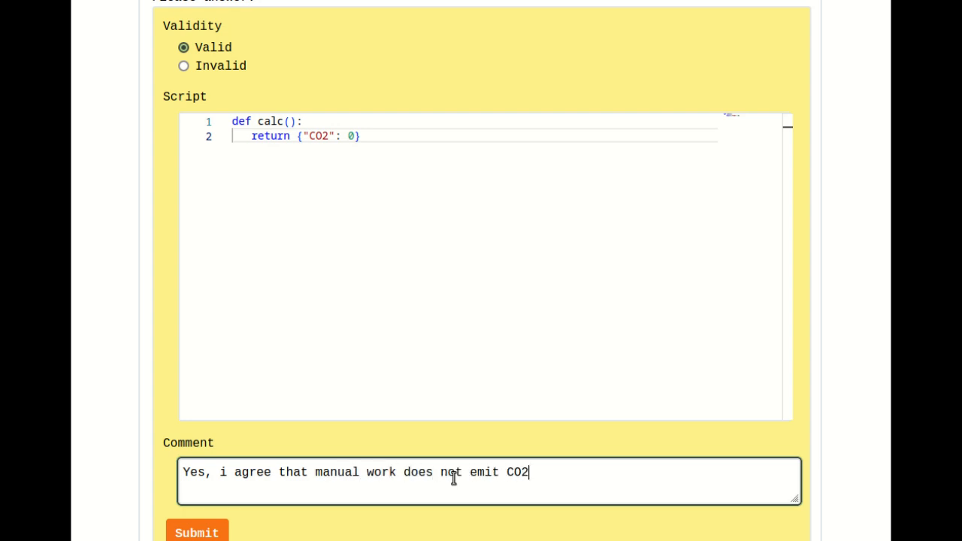
text(.)
click(204, 525)
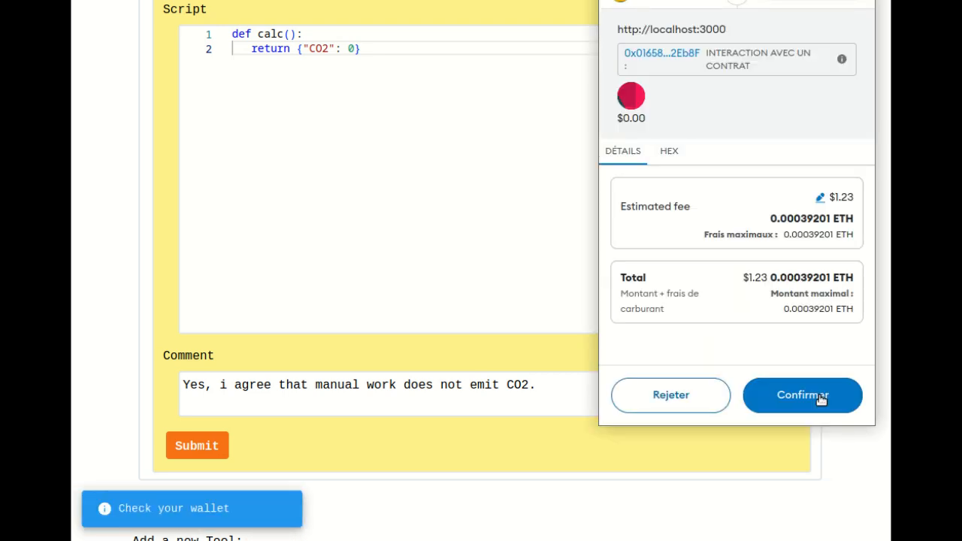
click(821, 398)
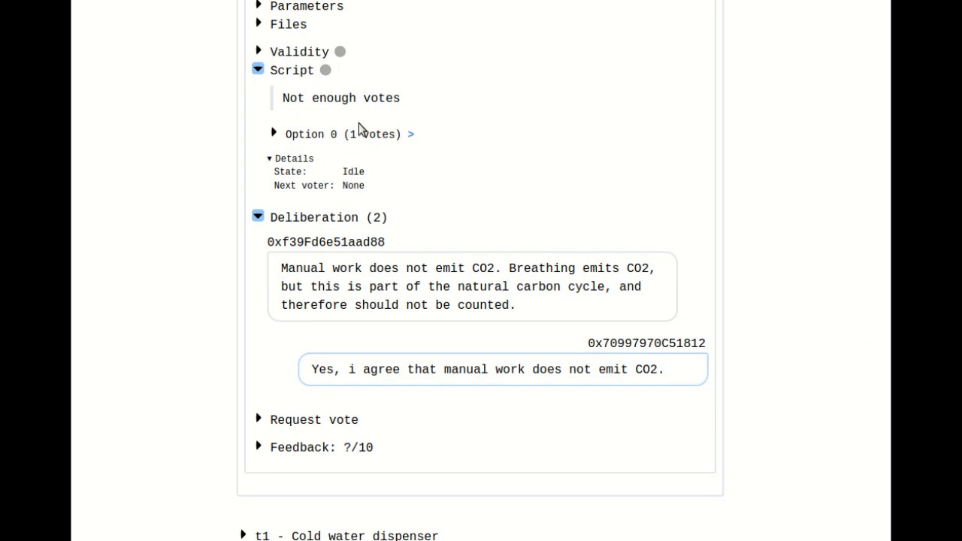
- Examine the script vote result and the code of Option 0 for Manual work, and collapse the script section
mouse_move(284, 98)
mouse_down()
mouse_move(419, 100)
mouse_move(281, 103)
mouse_up()
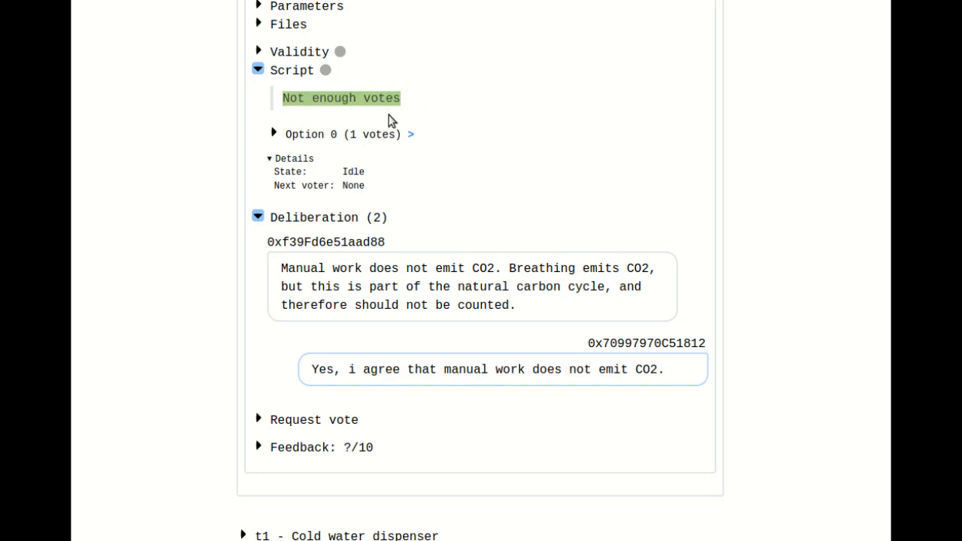
click(432, 99)
click(353, 136)
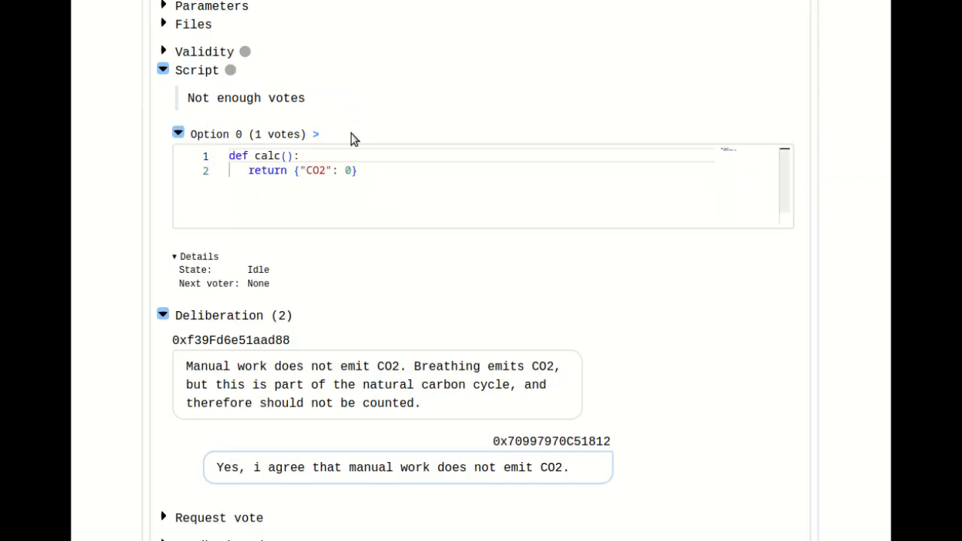
click(259, 136)
click(293, 72)
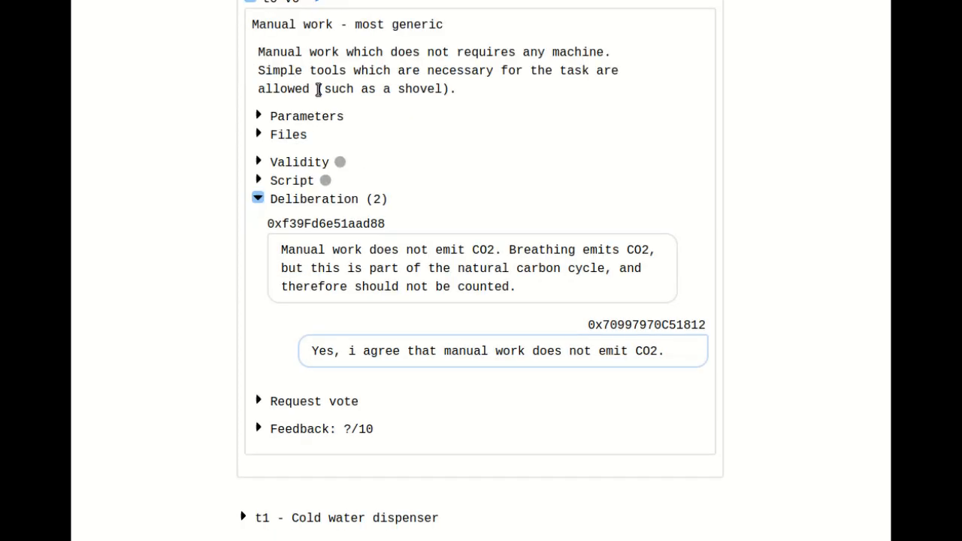
- Collapse the Manual work tool and expand version v0 of the Cold water dispenser
click(314, 199)
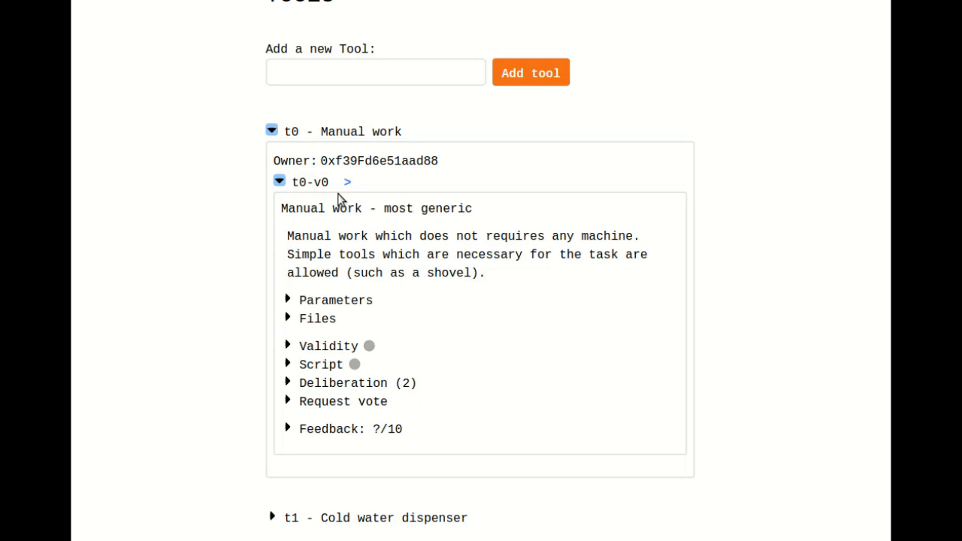
click(310, 188)
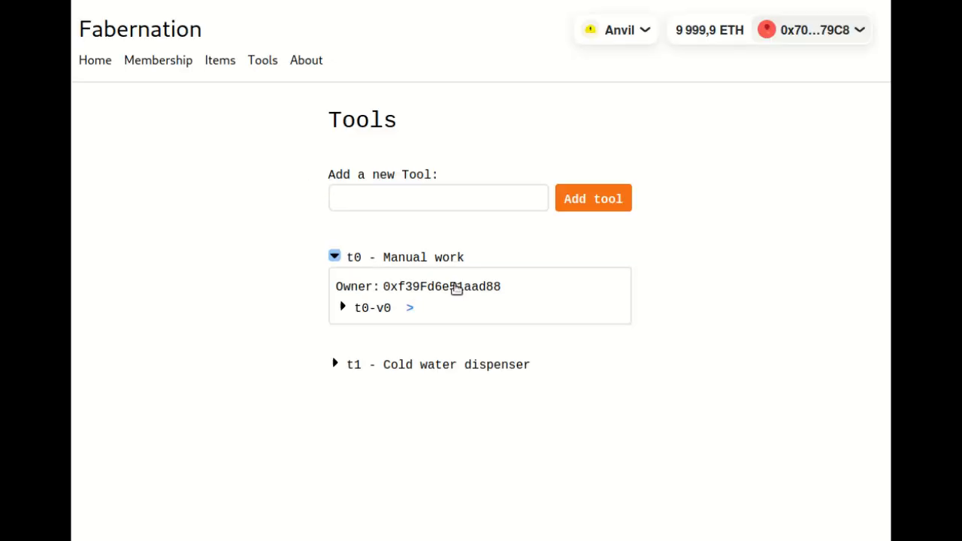
click(406, 258)
click(450, 280)
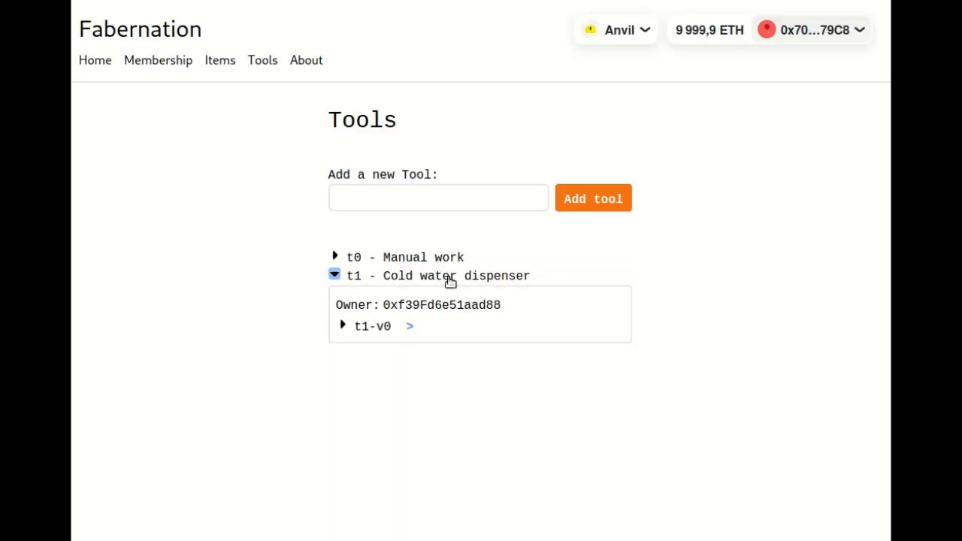
click(370, 326)
scroll(379, 301, down, 1)
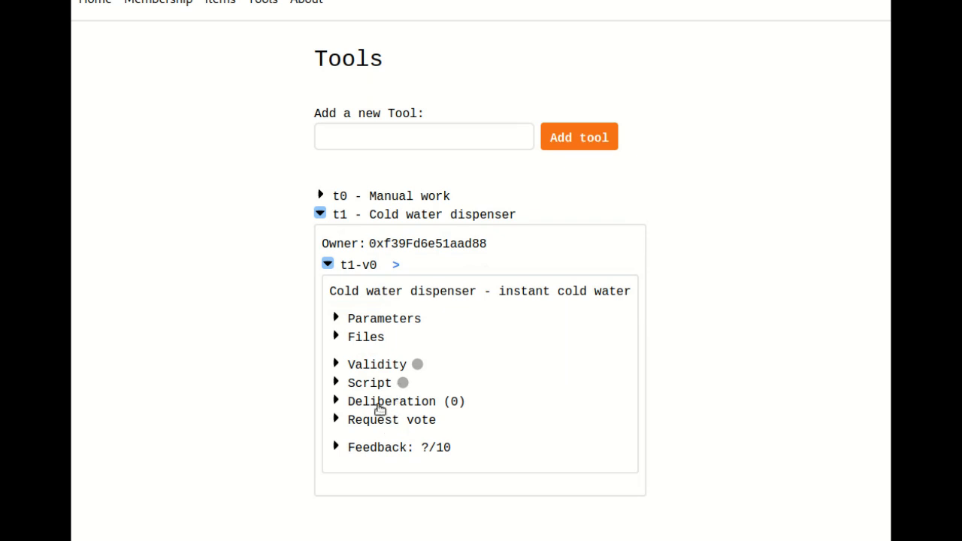
- Request a vote on the Cold water dispenser version with the comment "[justification]" and approve its wallet transaction
click(388, 423)
scroll(385, 376, down, 2)
click(401, 317)
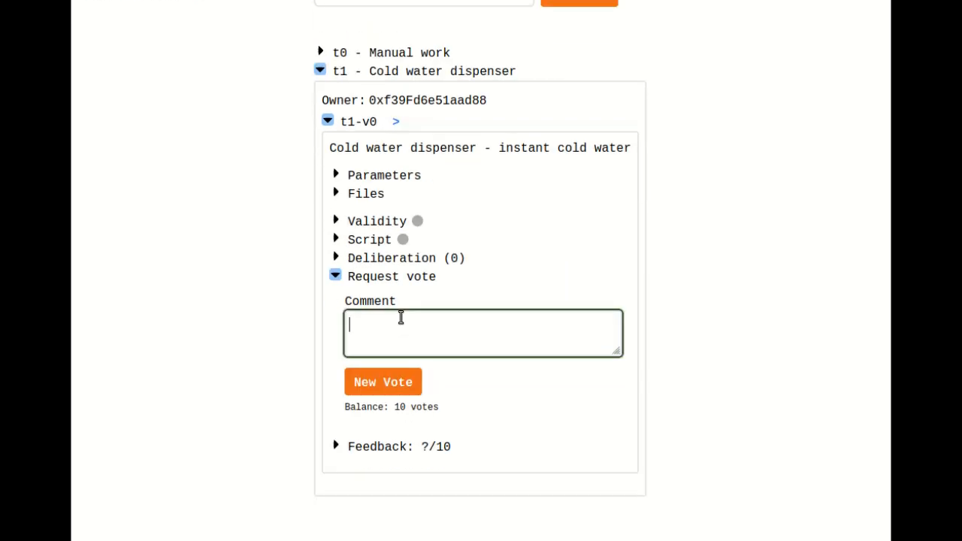
text([])
text(justificatio)
text(n)
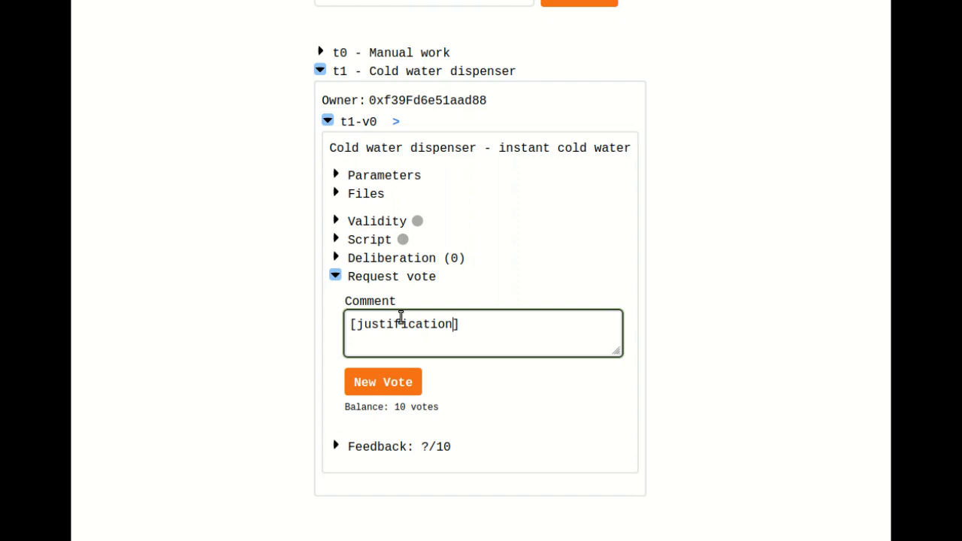
click(380, 391)
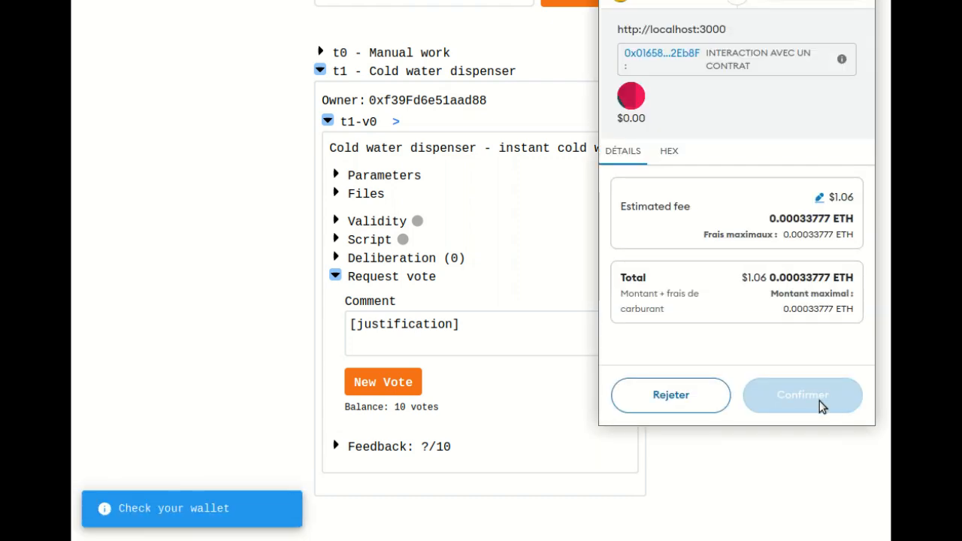
click(819, 401)
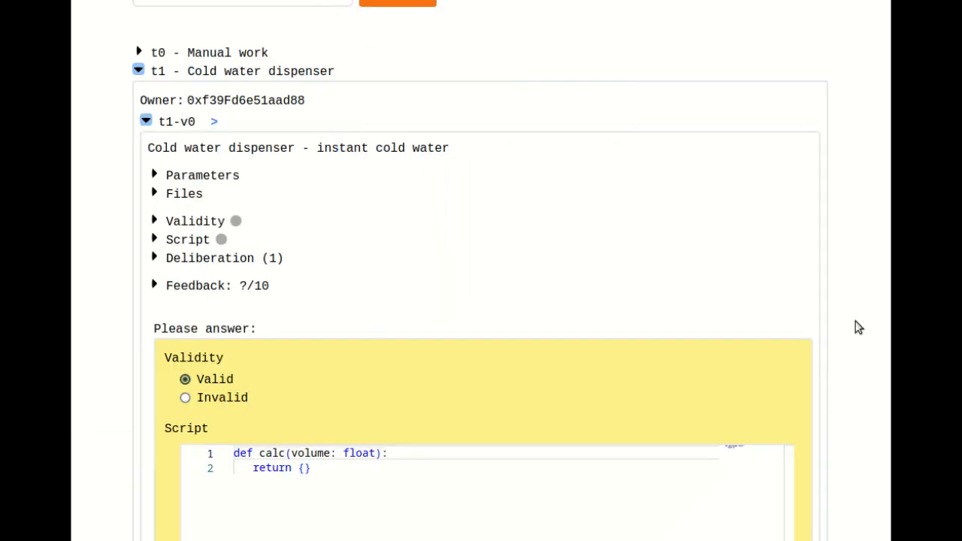
- Write the Cold water dispenser's answer script so that calc returns { "CO2": volume * 0.12}
scroll(858, 328, down, 2)
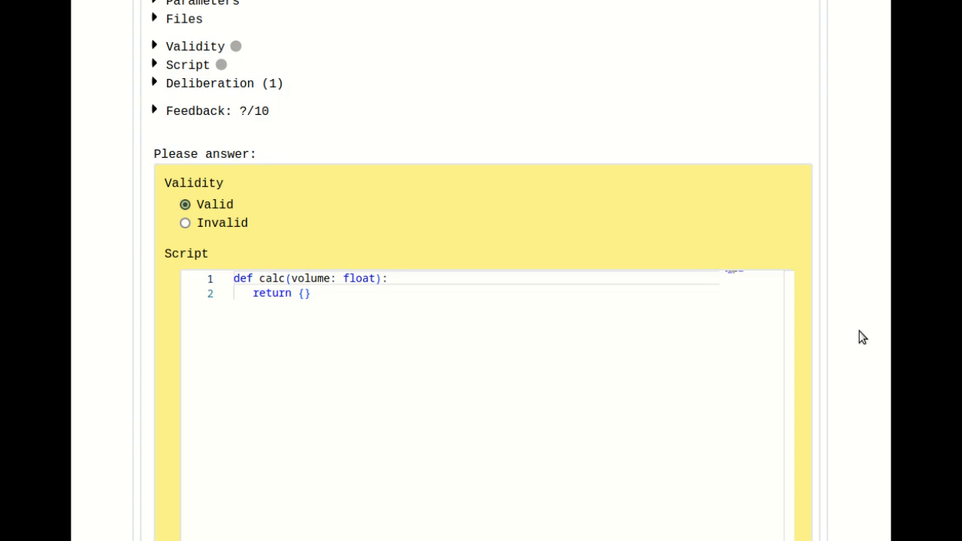
double_click(312, 278)
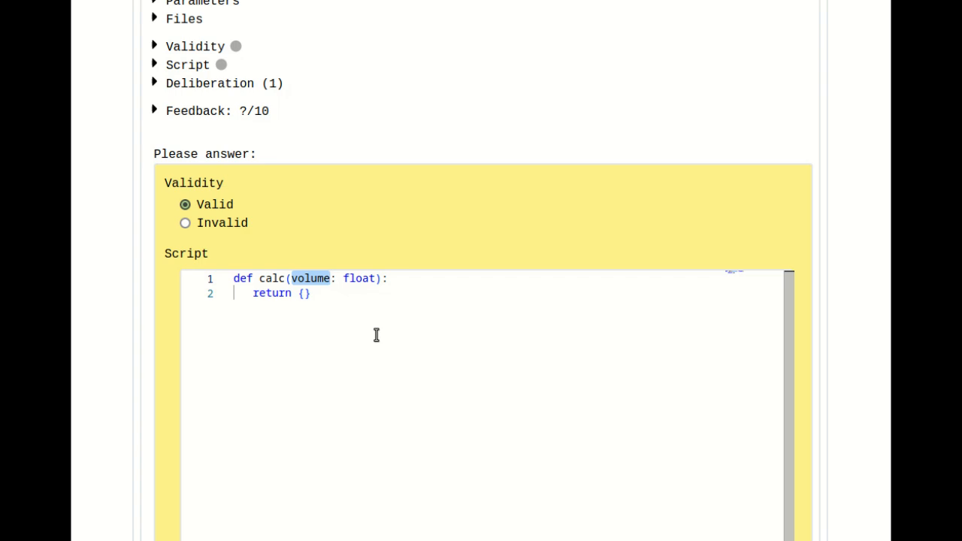
click(304, 279)
double_click(304, 279)
click(303, 293)
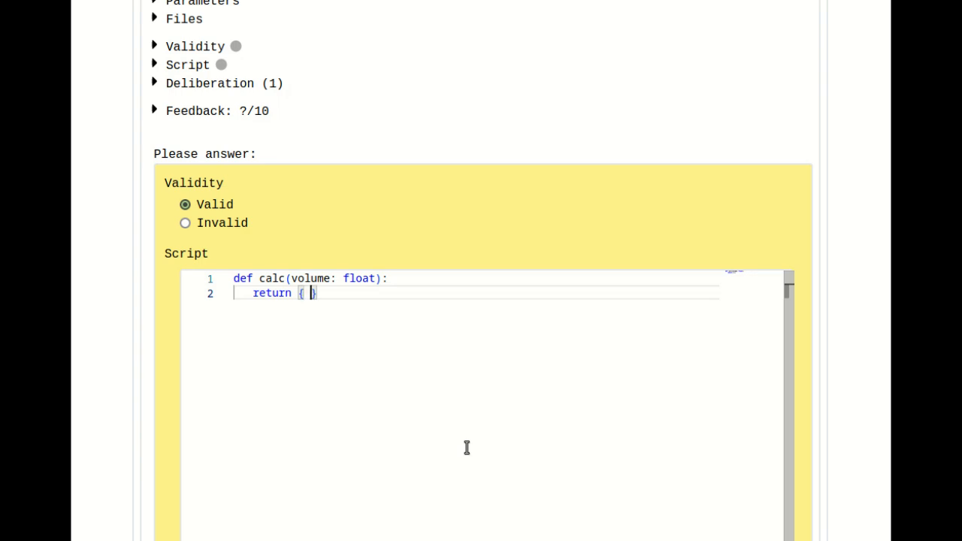
text(vo)
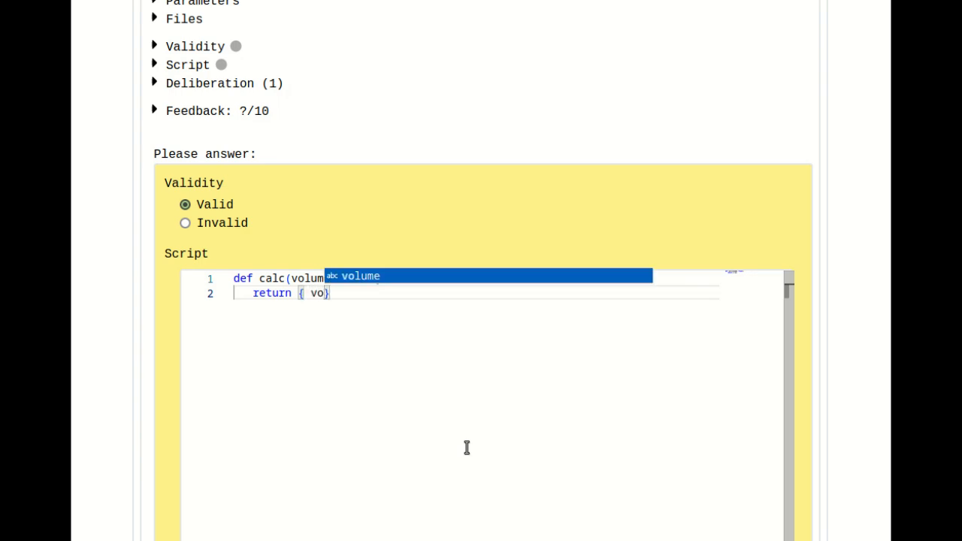
key(BackSpace)
key(BackSpace)
text("CO)
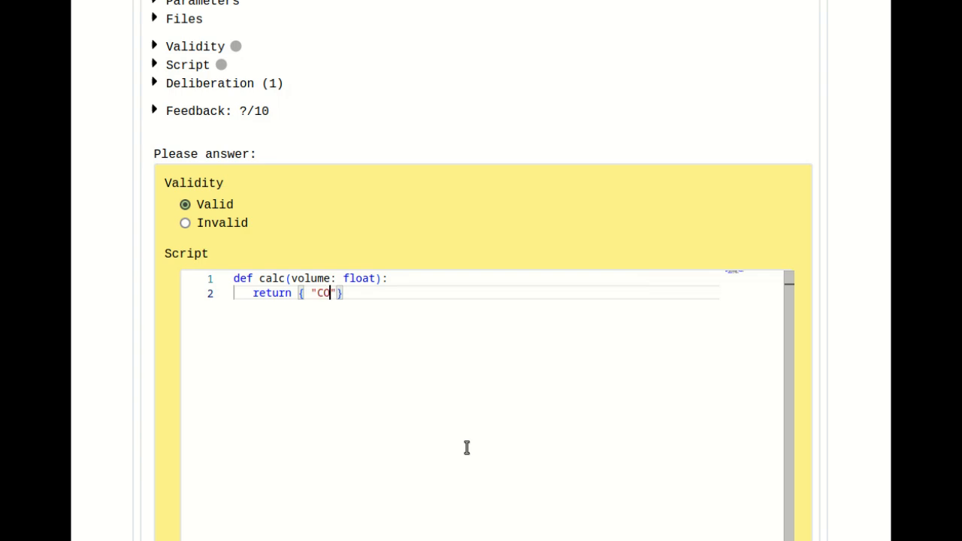
text(2": va)
key(BackSpace)
text(ol)
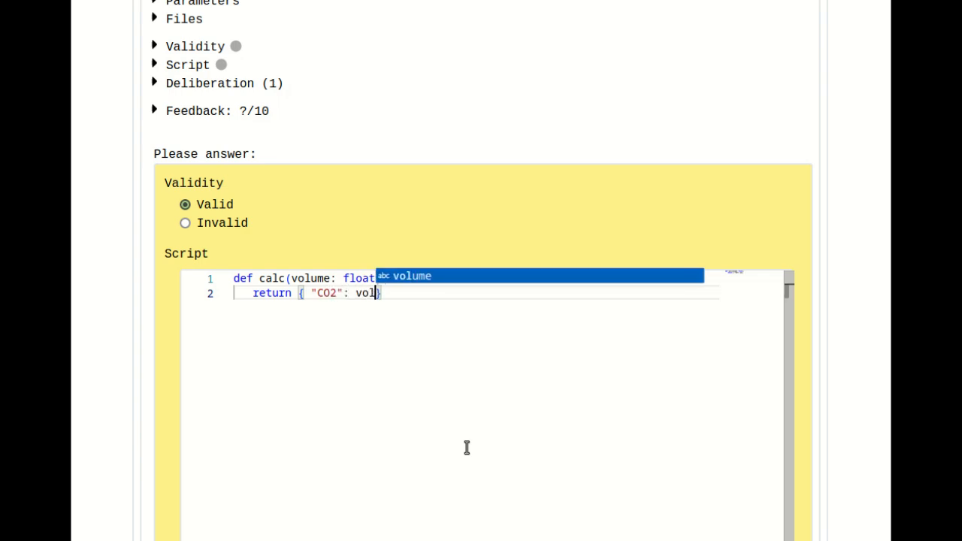
key(Tab)
text(* 0.)
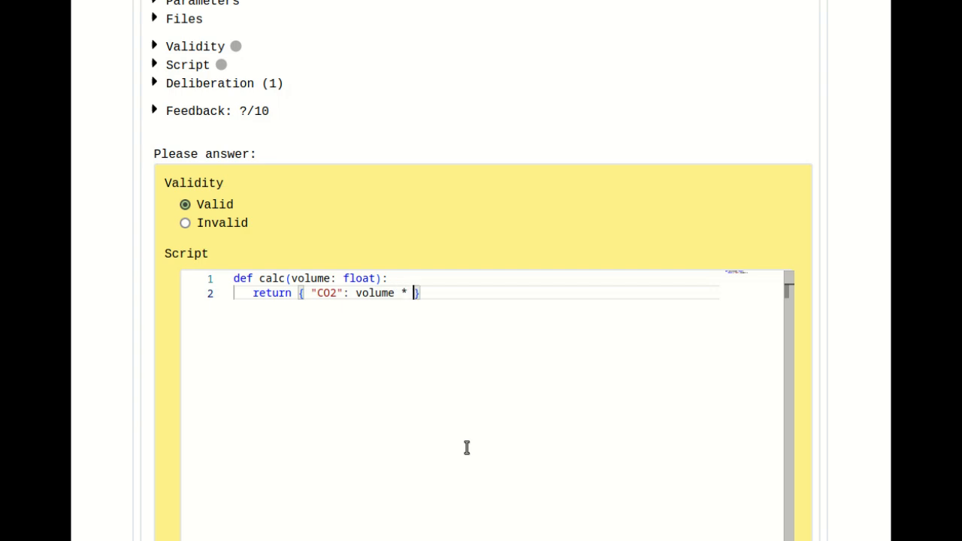
text(12)
double_click(373, 293)
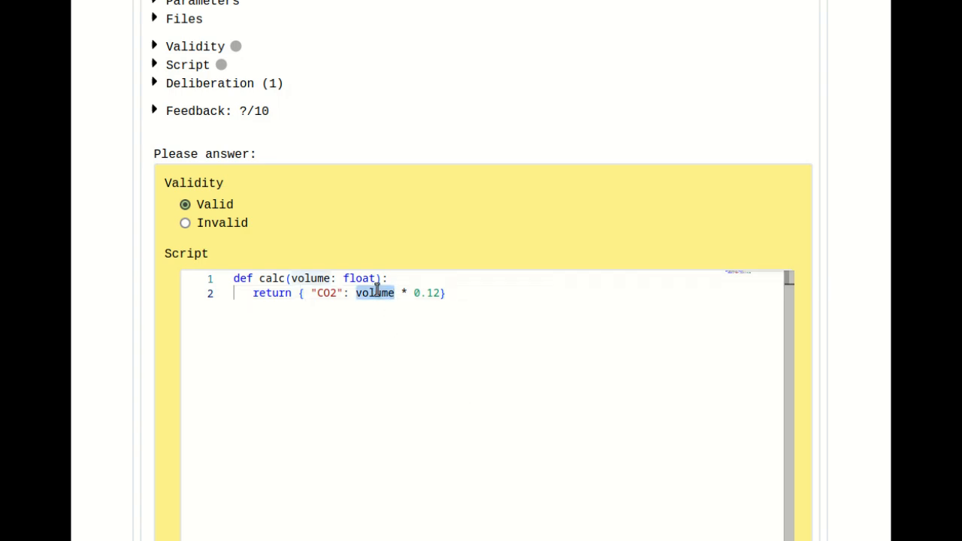
click(414, 315)
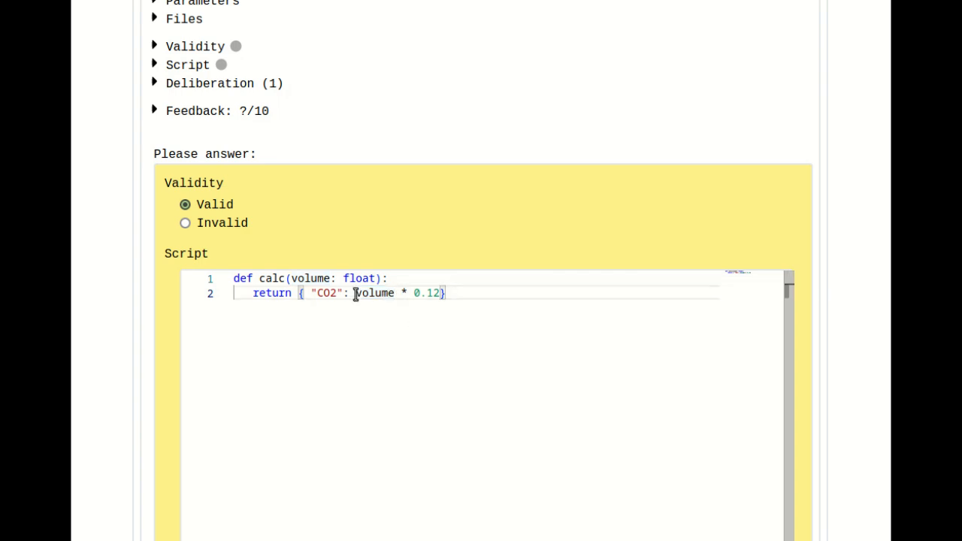
drag(357, 295, 438, 293)
click(444, 319)
- Add the comment "[justify here]" to the Cold water dispenser answer, submit it, and approve its wallet transaction
scroll(568, 369, down, 1)
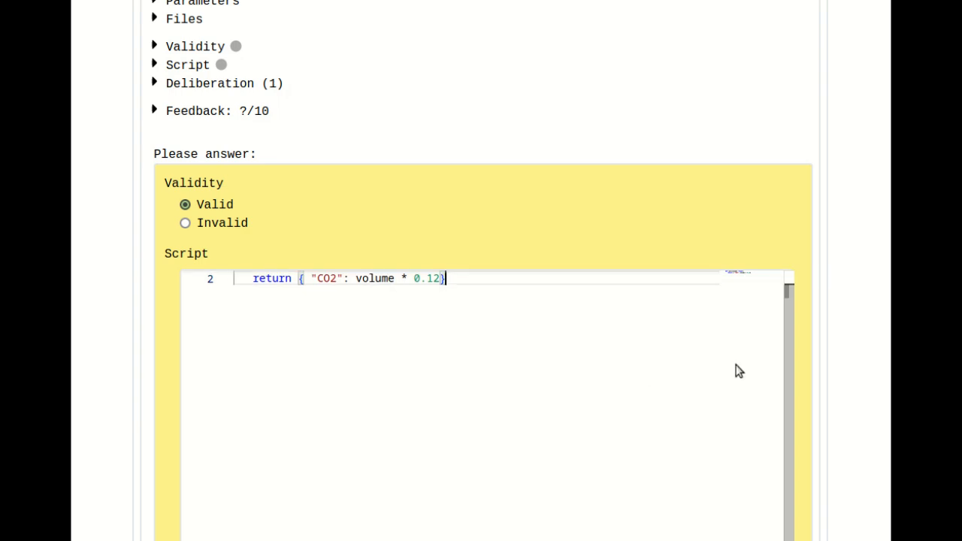
scroll(845, 293, down, 2)
scroll(842, 295, down, 1)
click(487, 380)
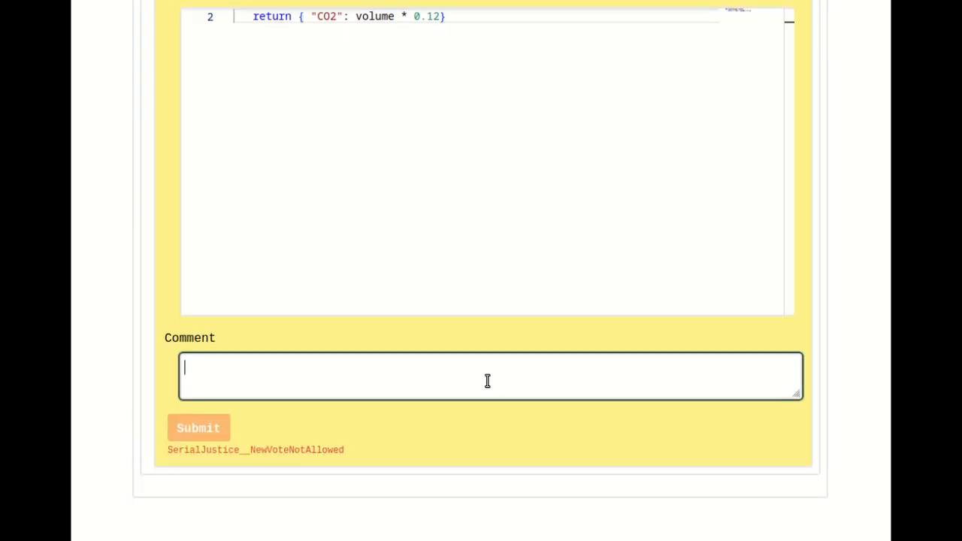
text([])
key(Left)
text(justifiy here)
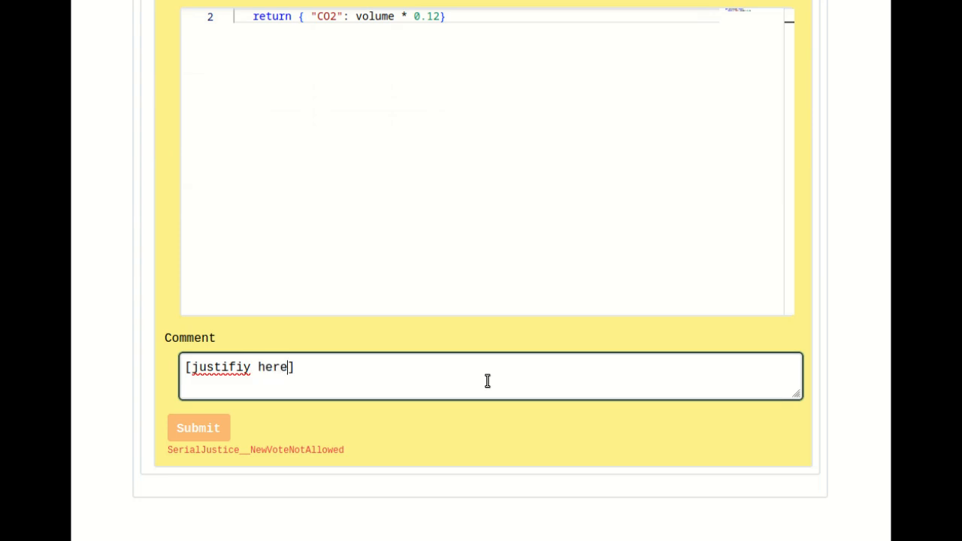
click(238, 367)
key(BackSpace)
click(196, 434)
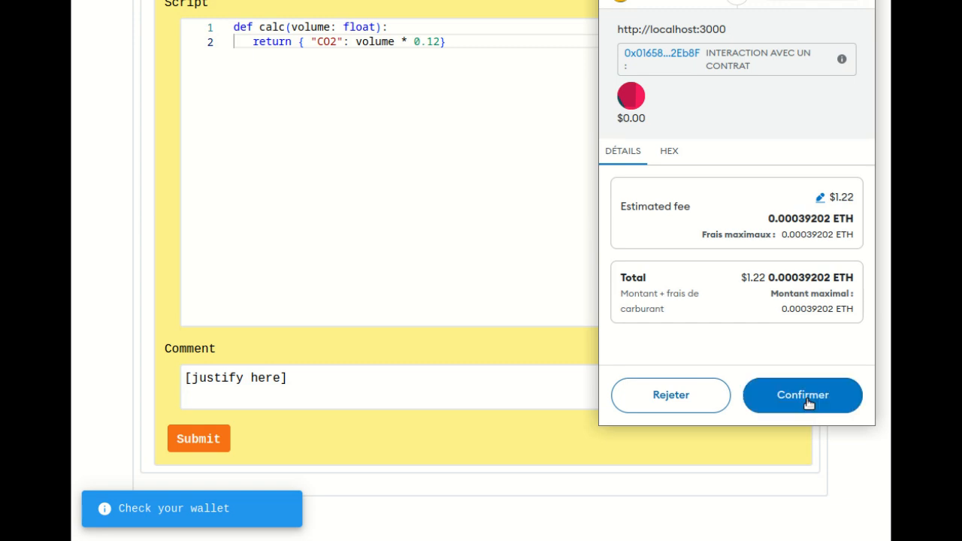
click(794, 402)
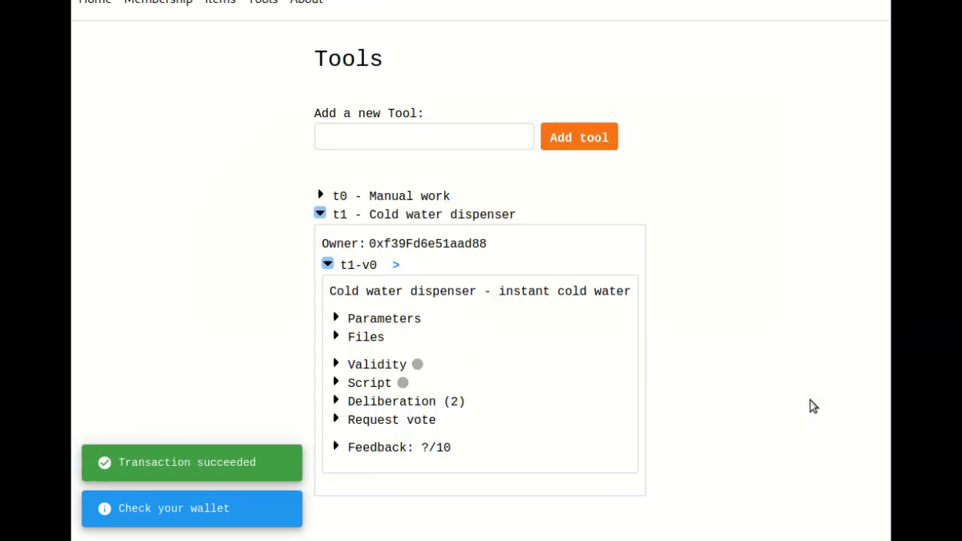
- Examine the script vote result and the code of Option 0 for the Cold water dispenser
click(371, 384)
click(405, 447)
scroll(429, 286, down, 3)
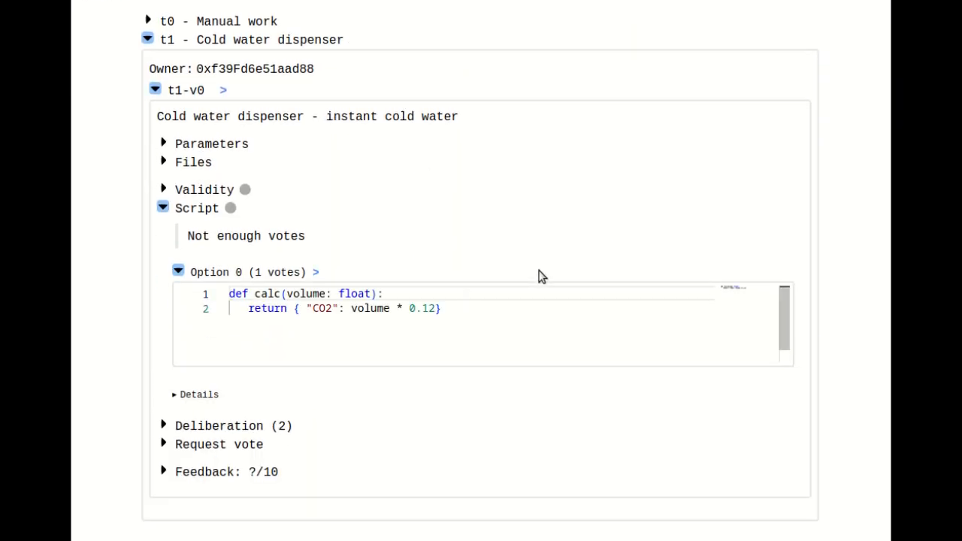
drag(522, 343, 169, 268)
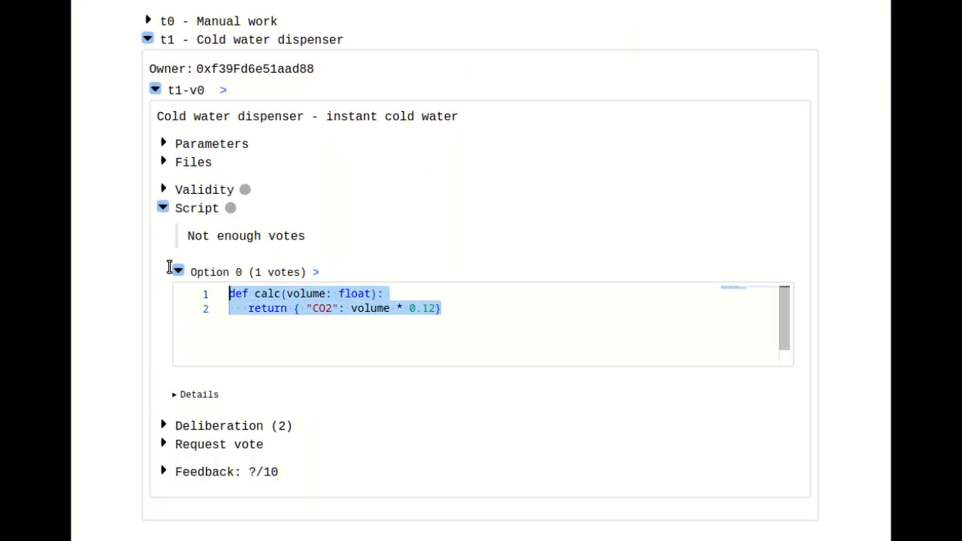
click(279, 272)
click(351, 286)
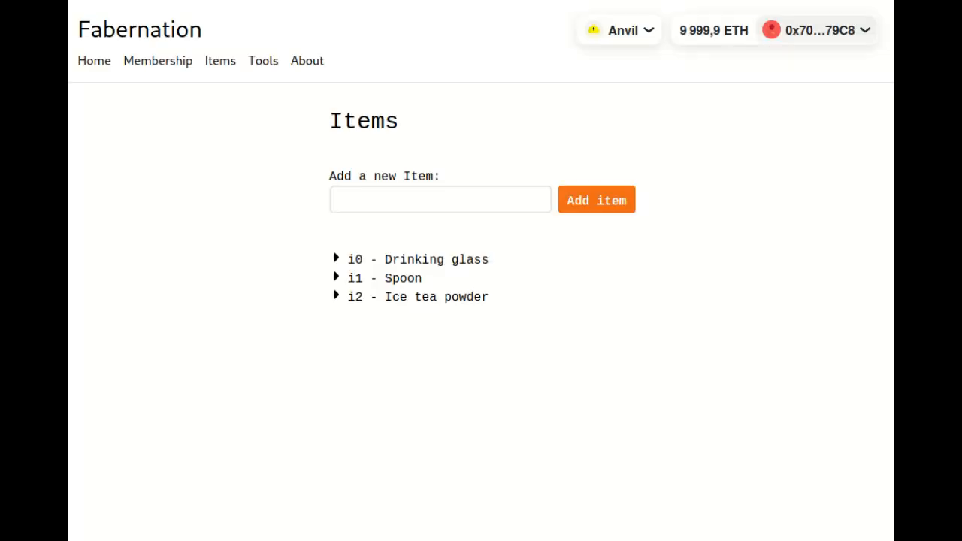
- Add a new item named "Cup of ice tea" and approve its wallet transaction
click(395, 197)
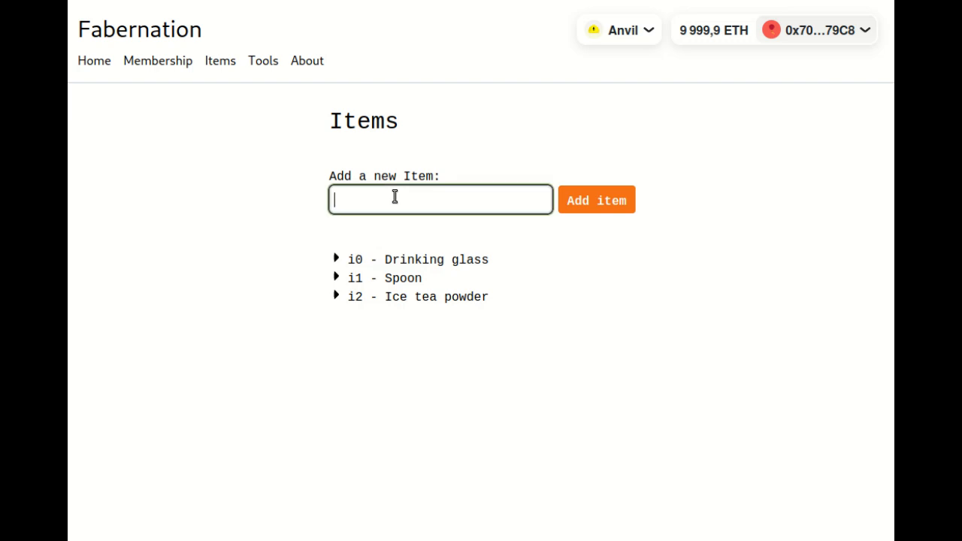
text(Cup of ice teaw)
click(608, 204)
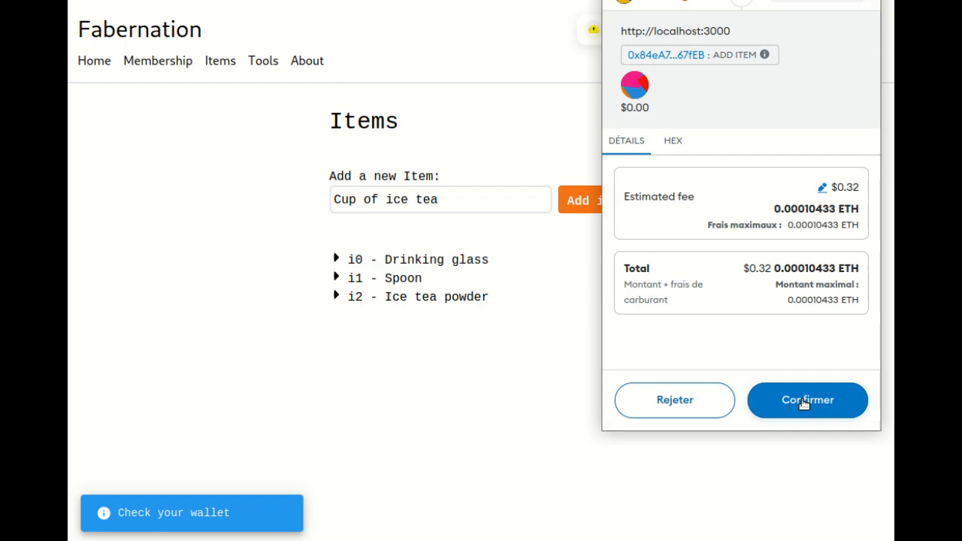
click(805, 398)
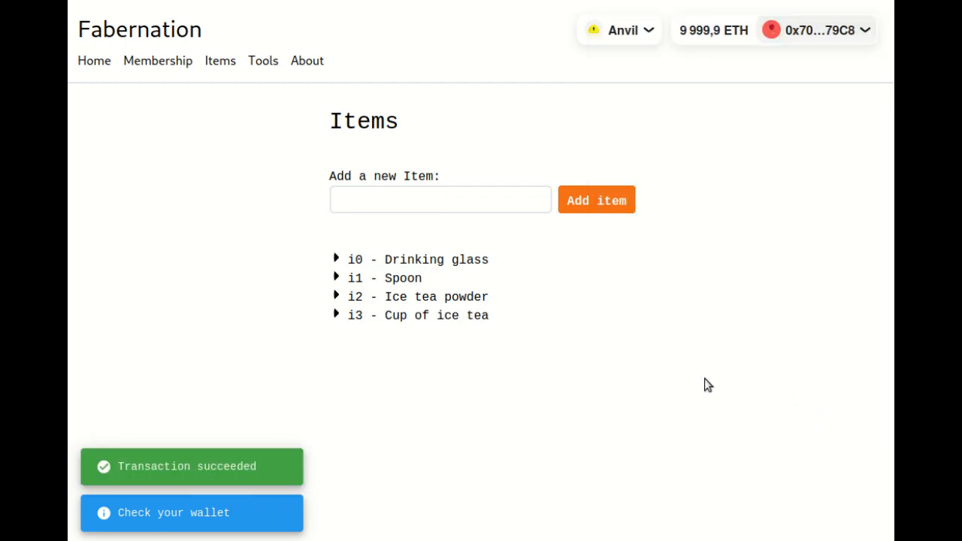
- Start a new version of the Cup of ice tea item and name it "Cup of ice tea - for one cup"
click(448, 320)
click(412, 368)
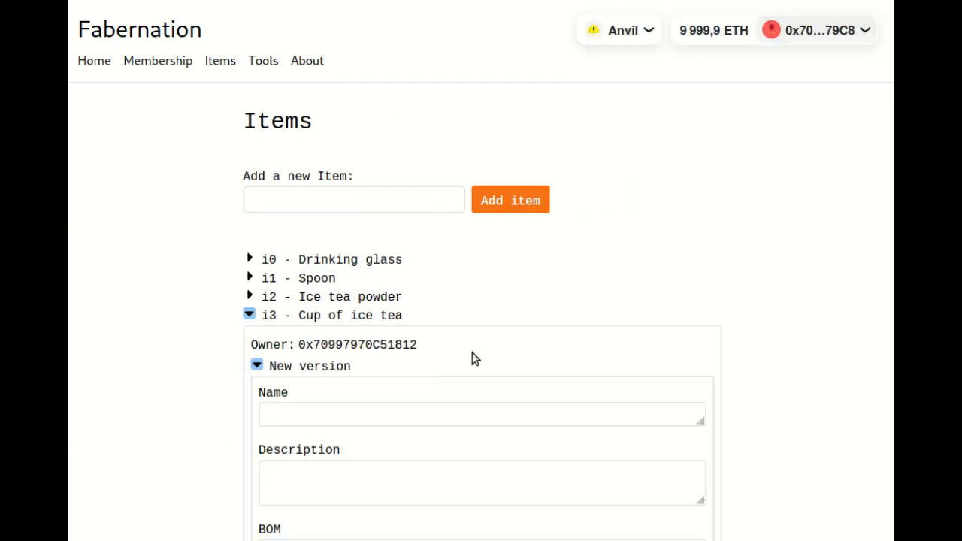
scroll(795, 294, down, 1)
scroll(795, 294, down, 3)
click(469, 149)
text(C)
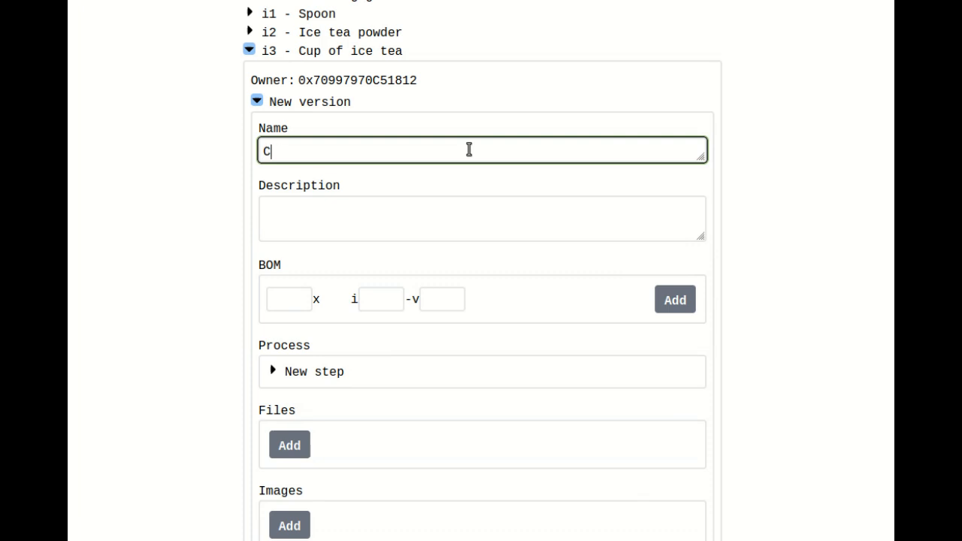
text(up of ice tea)
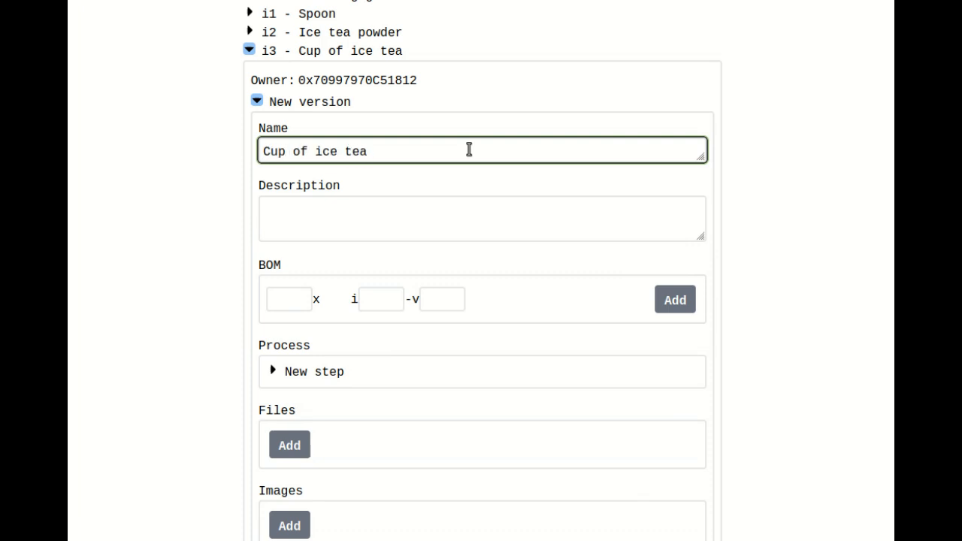
text( - for one cup)
- Add one drinking glass, item 0 version 0, to the new version's BOM and expand its entry
click(281, 302)
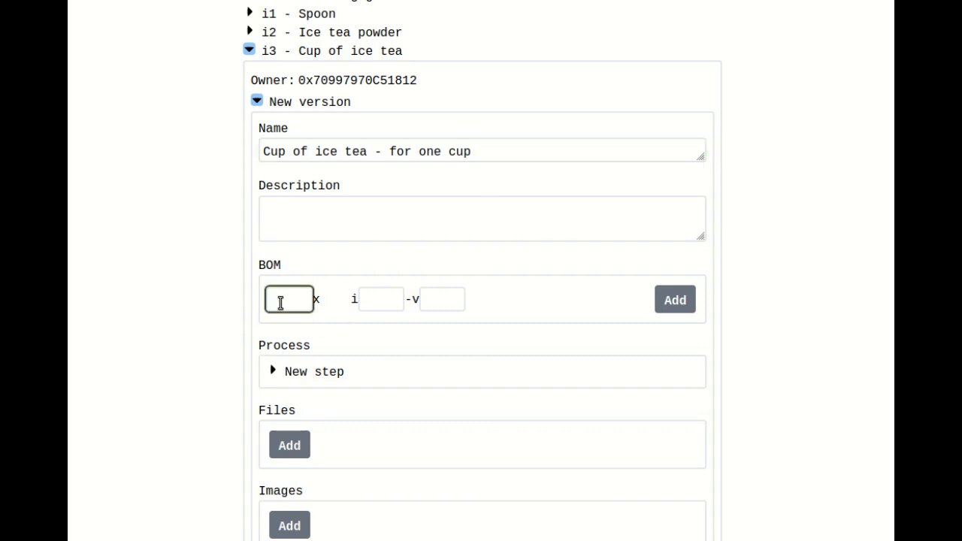
click(408, 299)
click(385, 301)
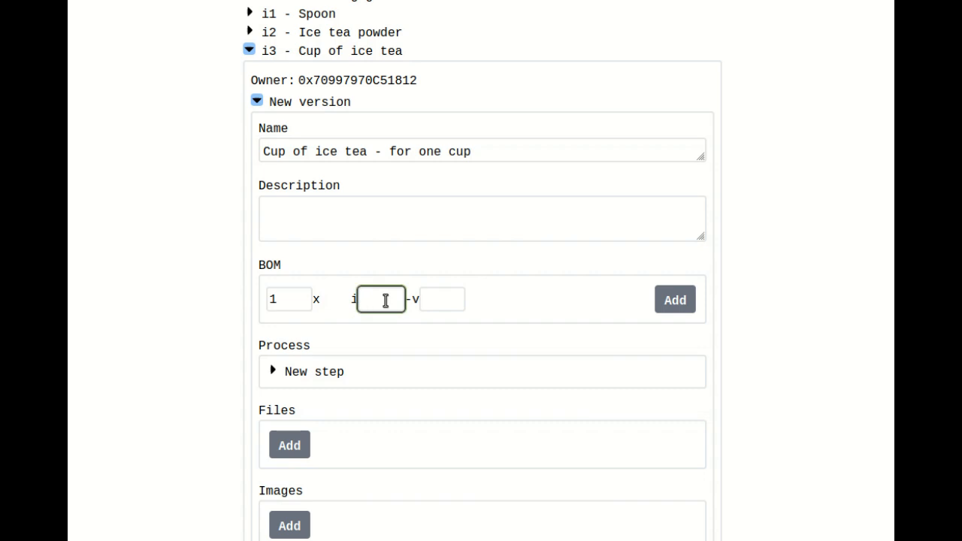
click(443, 303)
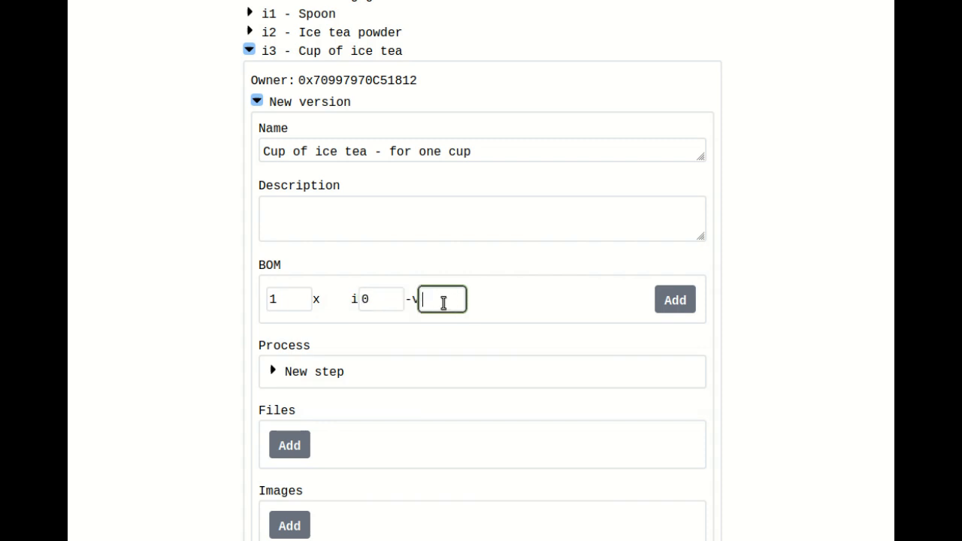
text(0)
click(673, 300)
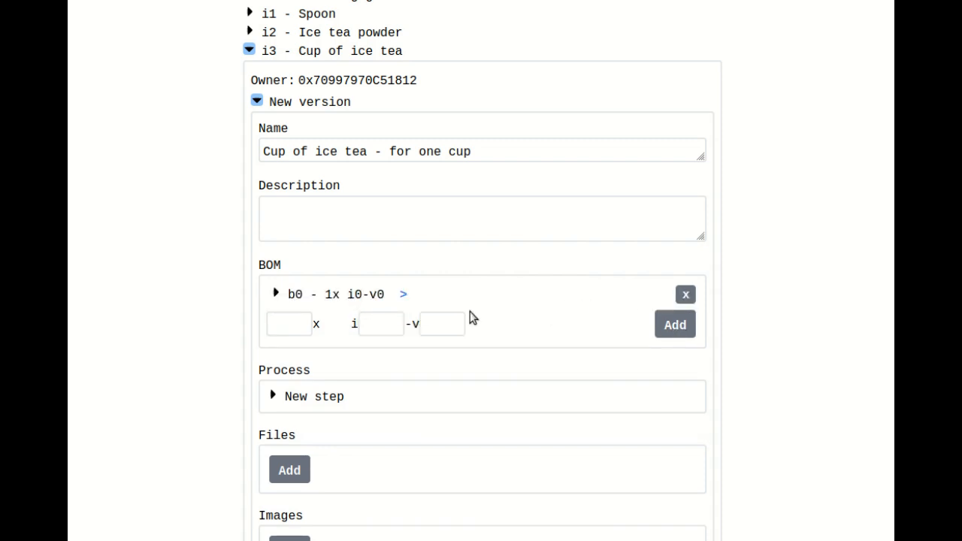
click(350, 294)
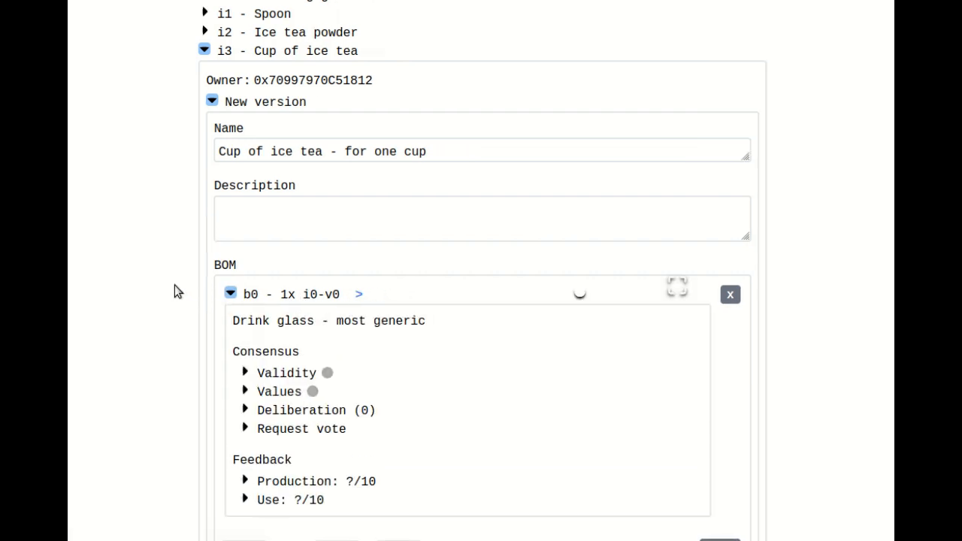
- Add one spoon, item 1 version 0, to the BOM and expand its entry
scroll(188, 271, down, 3)
click(243, 375)
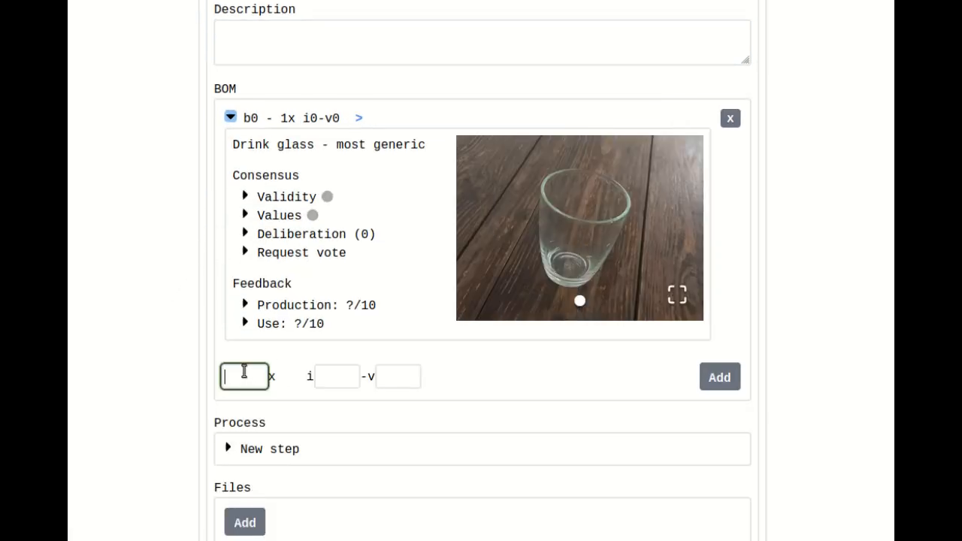
text(1)
click(333, 376)
text(1)
click(405, 378)
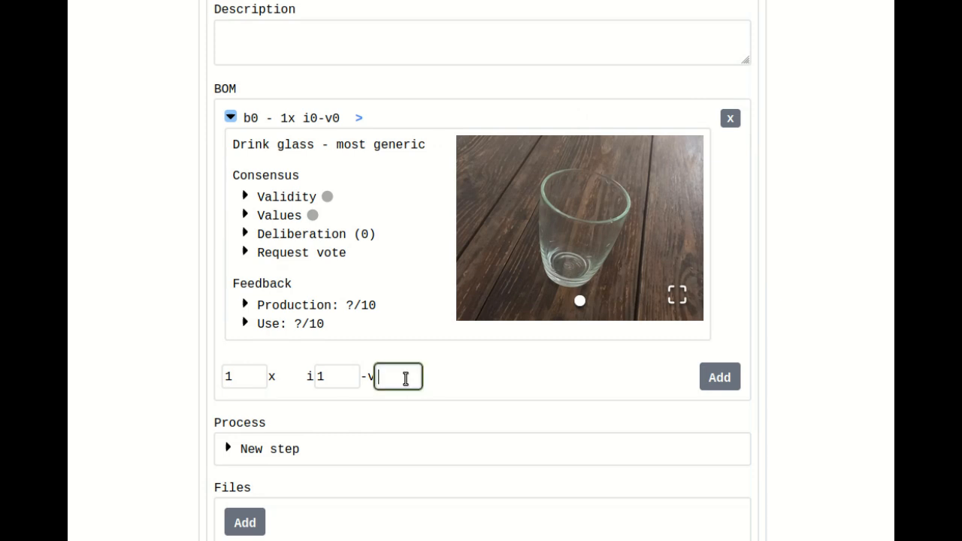
text(0)
click(719, 377)
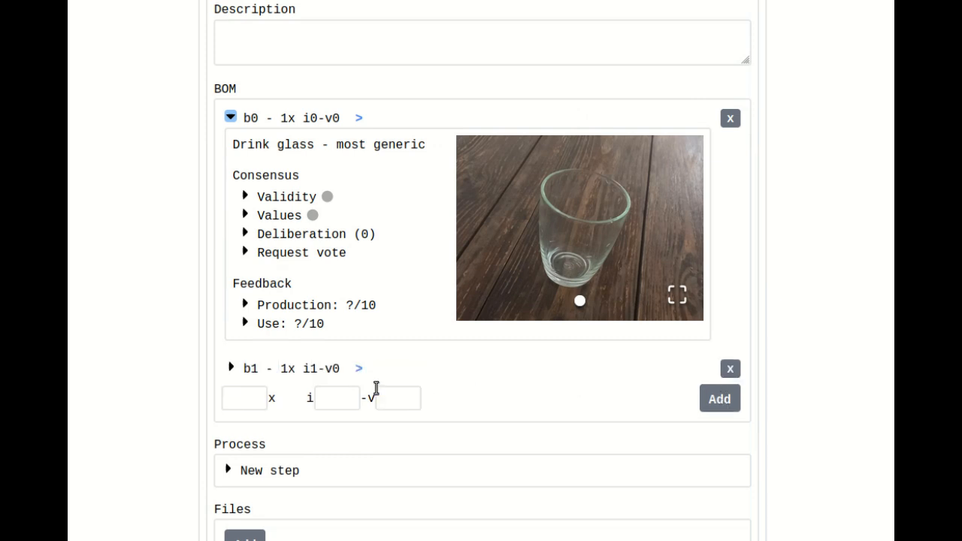
click(330, 368)
- Add one ice tea powder, item 2 version 0, to the BOM and expand its entry
scroll(490, 310, down, 4)
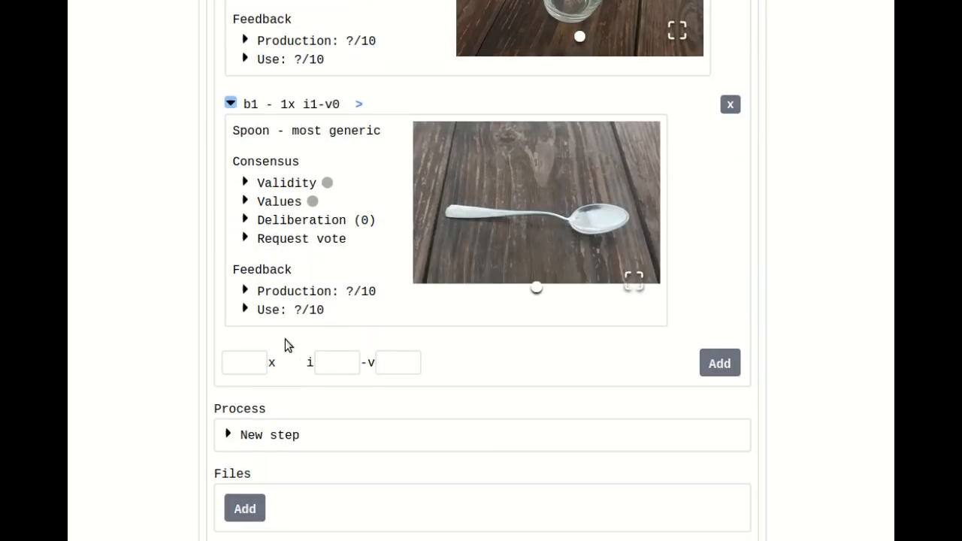
click(242, 364)
text(1)
click(325, 361)
text(2)
click(404, 363)
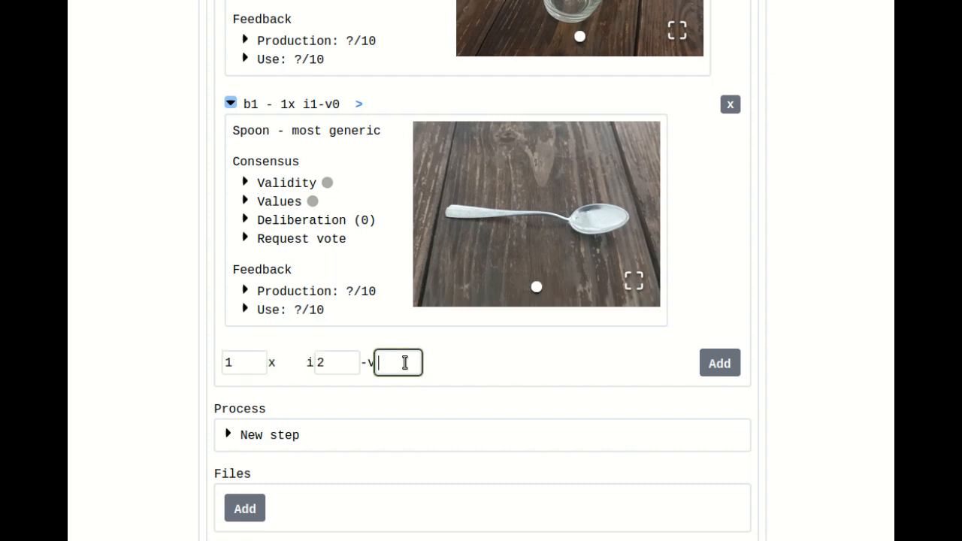
text(0)
click(723, 364)
click(307, 354)
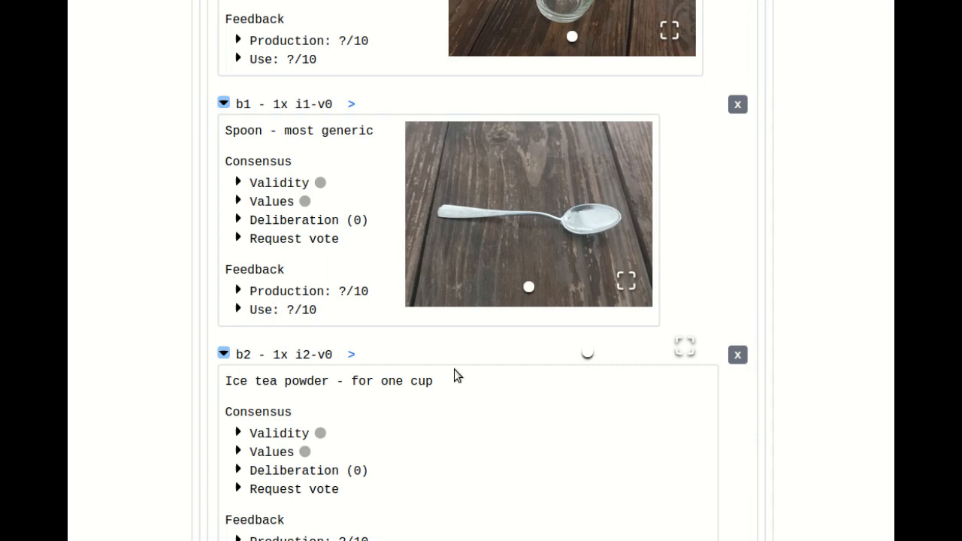
scroll(451, 328, down, 4)
scroll(402, 335, up, 2)
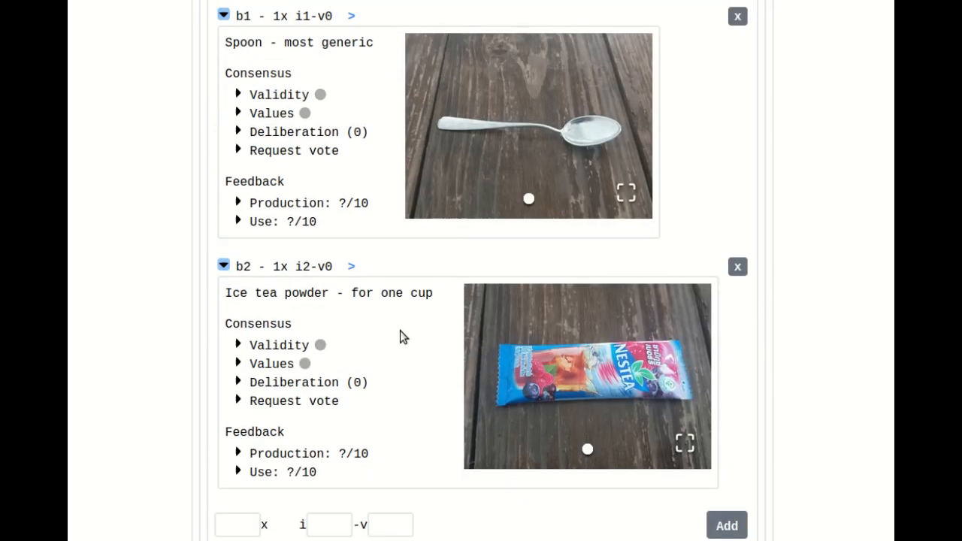
- Collapse the three expanded entries in the new version's BOM
click(281, 272)
scroll(299, 312, up, 5)
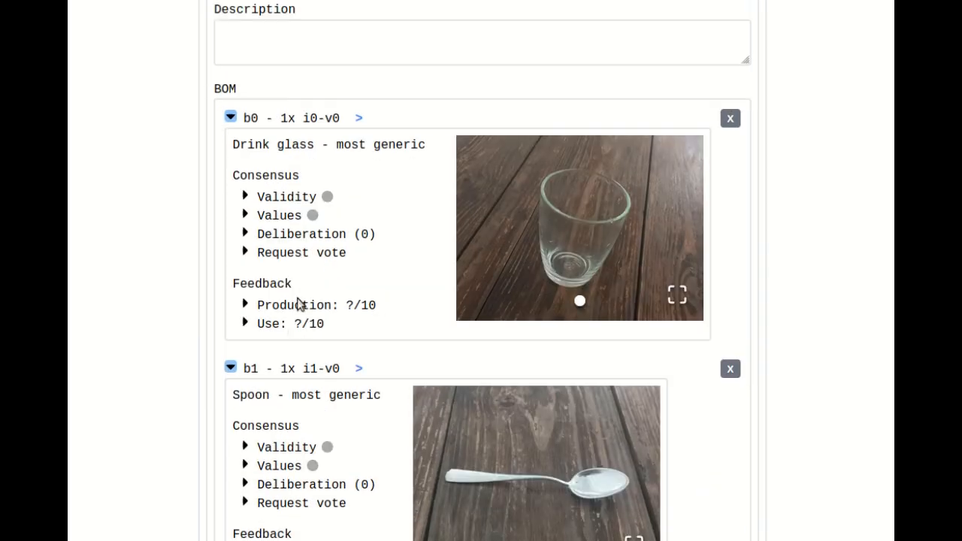
click(287, 367)
click(303, 121)
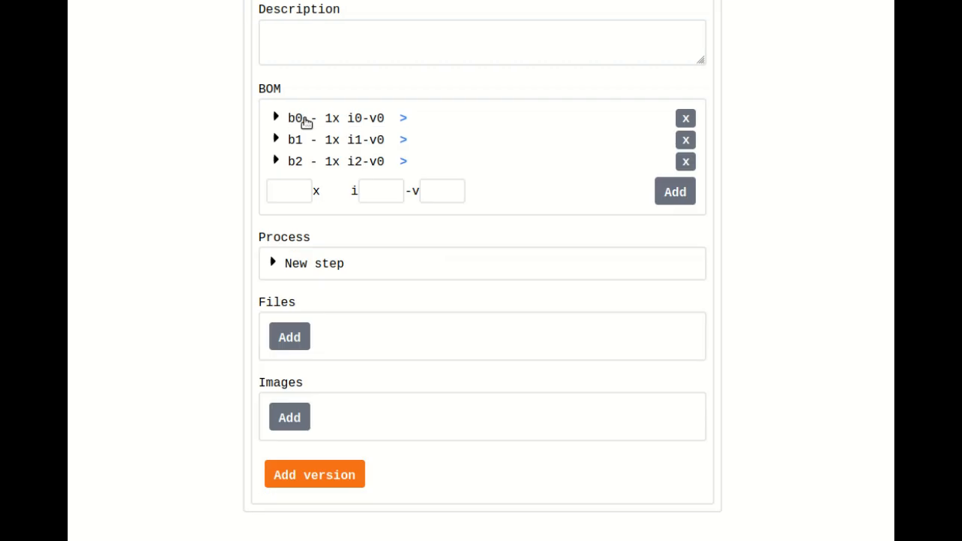
- Start a process step with the image resized_process_1_powder_in_glass.jpg and name it "Pour the ice tea powder into the glass"
click(310, 266)
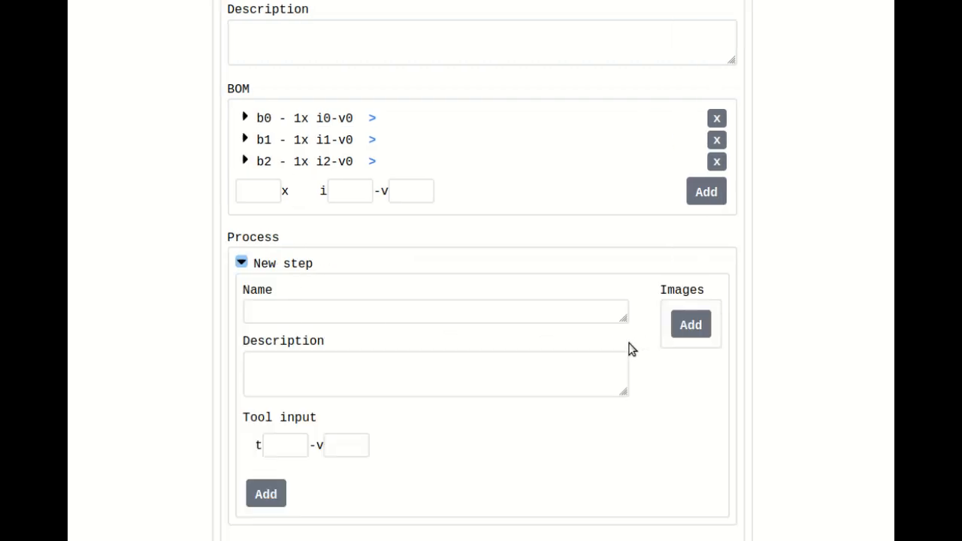
click(690, 325)
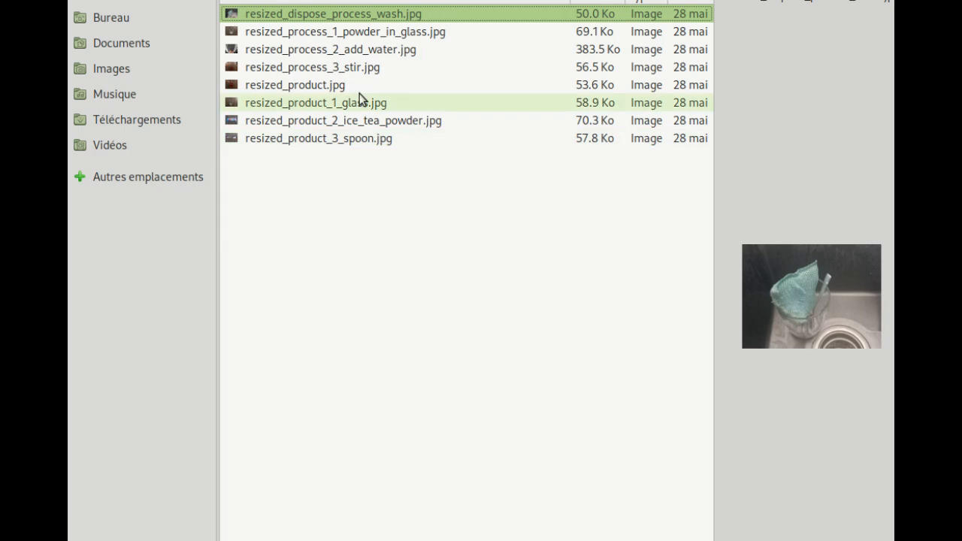
double_click(339, 31)
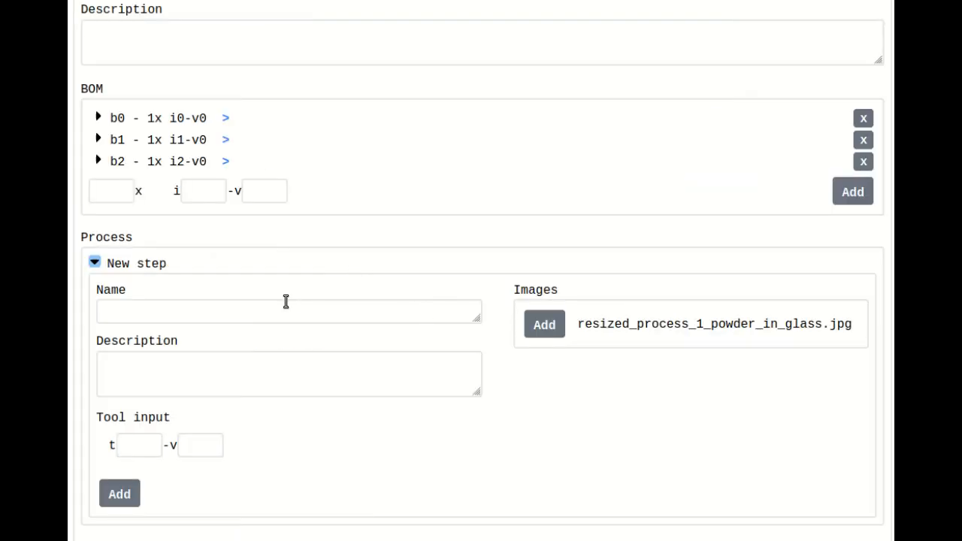
click(285, 302)
text(Pour)
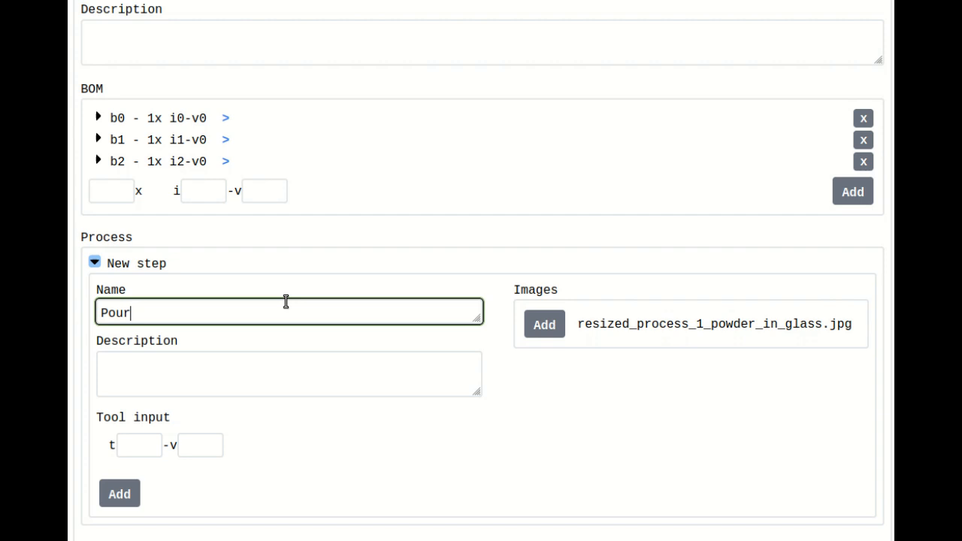
text( th e ice t)
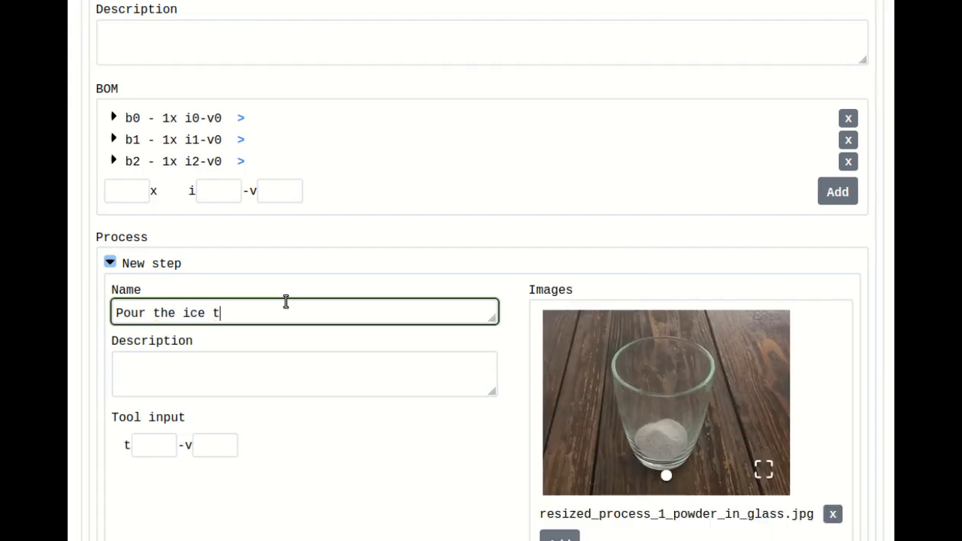
text(ea powder into the glass)
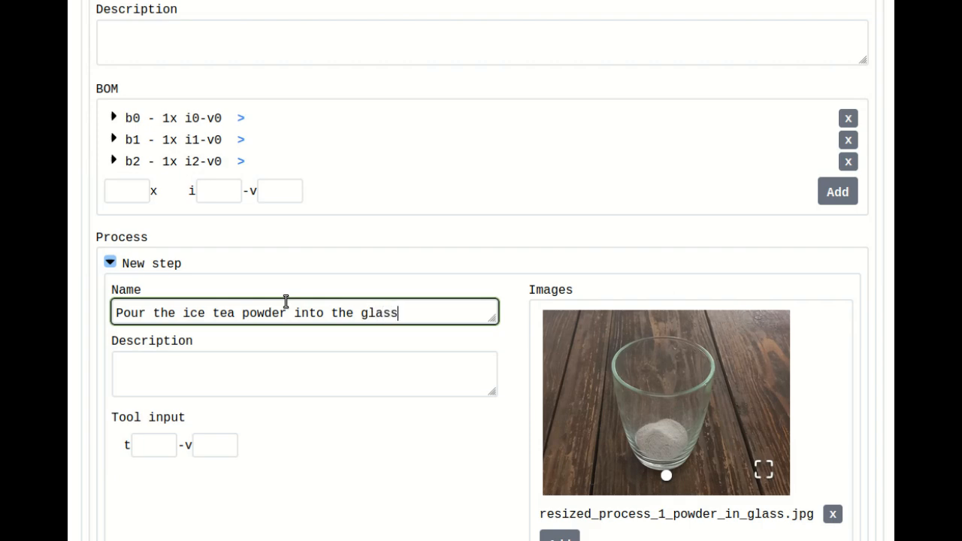
- Assign tool 0 version 0 to the powder-pouring step and add the step to the process
click(154, 447)
text(0)
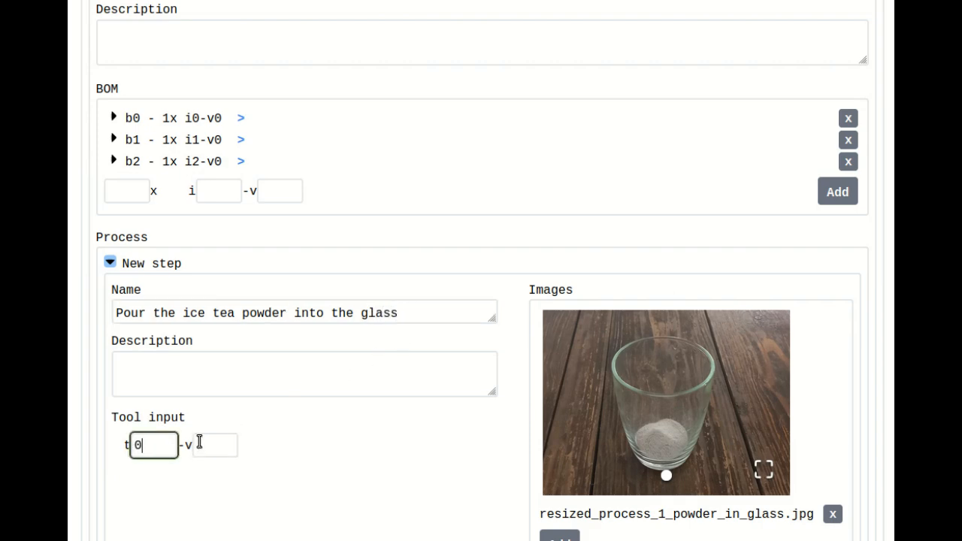
click(199, 443)
text(0)
click(365, 414)
scroll(368, 409, down, 4)
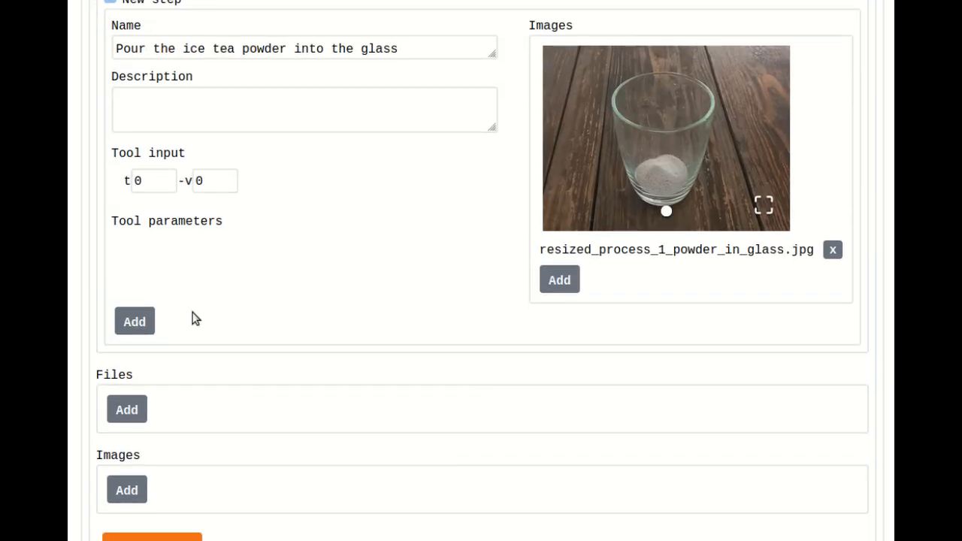
scroll(194, 319, up, 3)
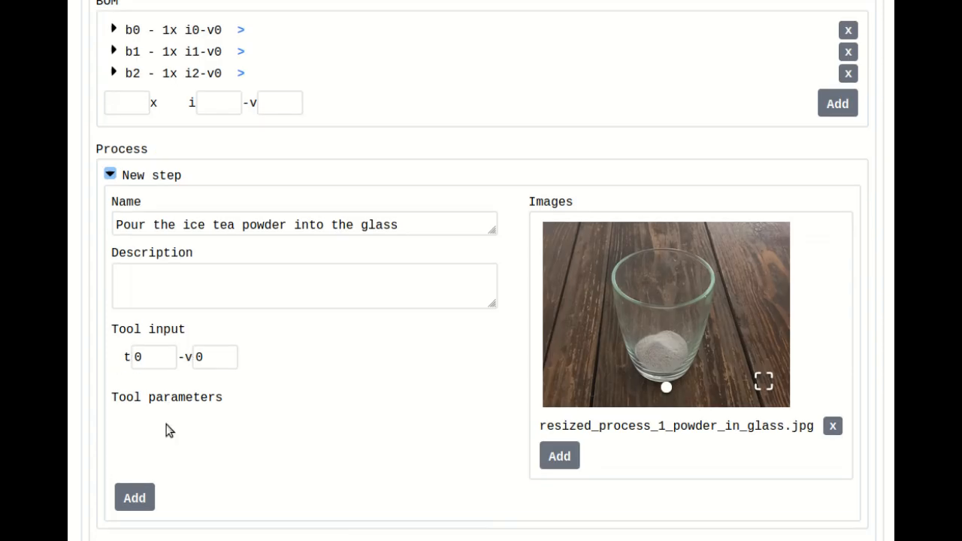
click(137, 499)
- Start a second process step with the image resized_process_2_add_water.jpg and name it "Add the cold water"
click(304, 257)
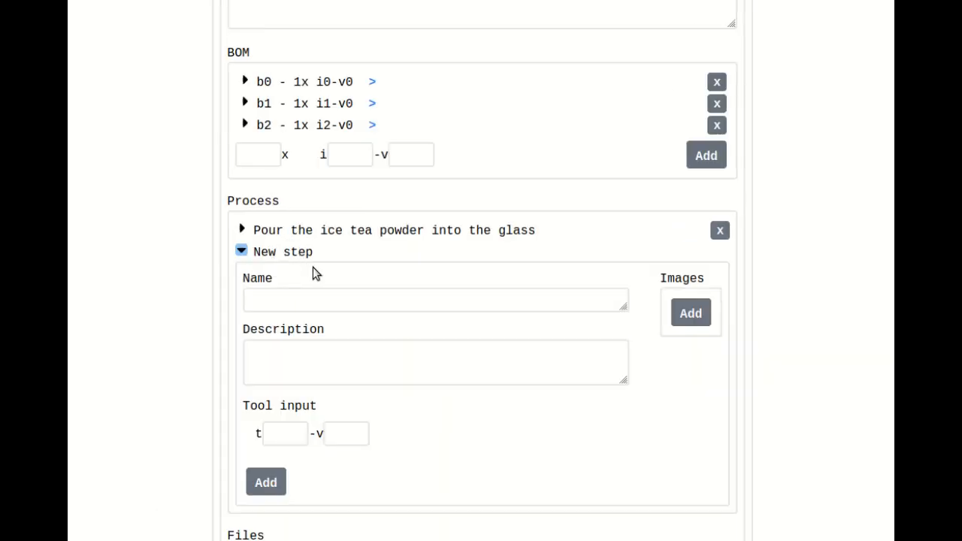
click(689, 314)
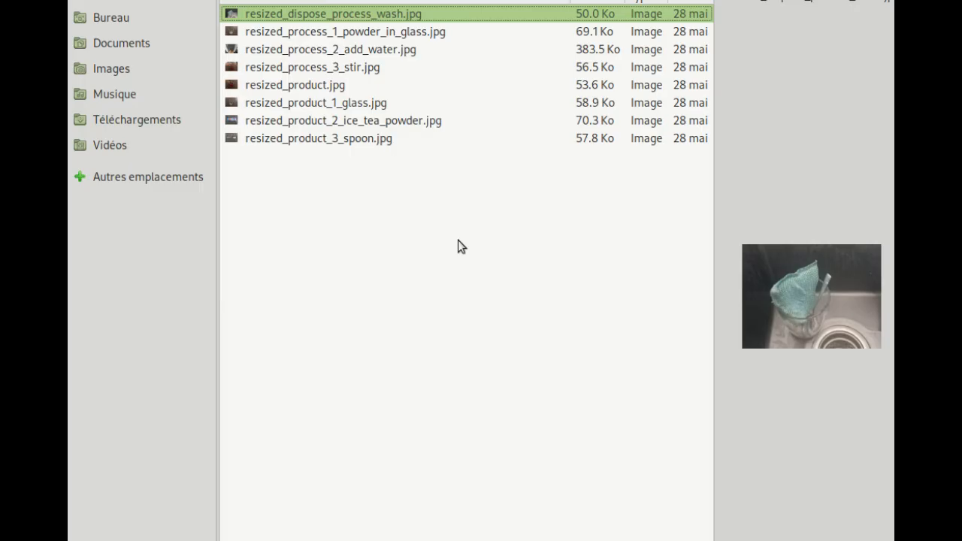
click(371, 50)
key(Return)
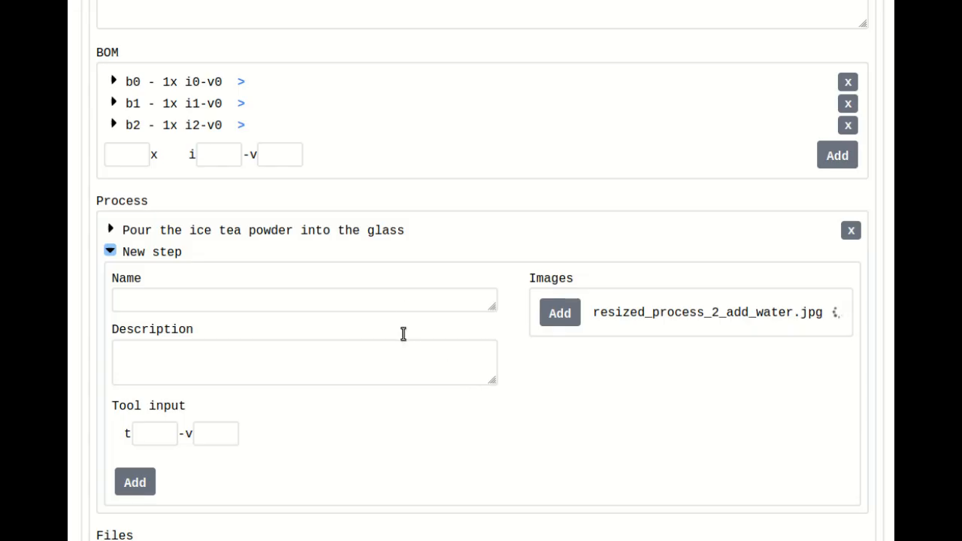
click(411, 303)
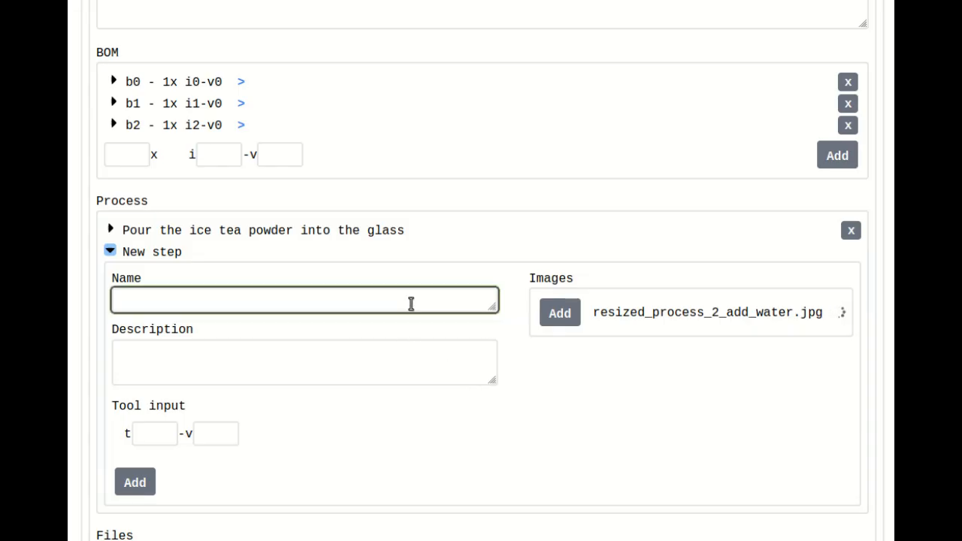
text(Add the cold water)
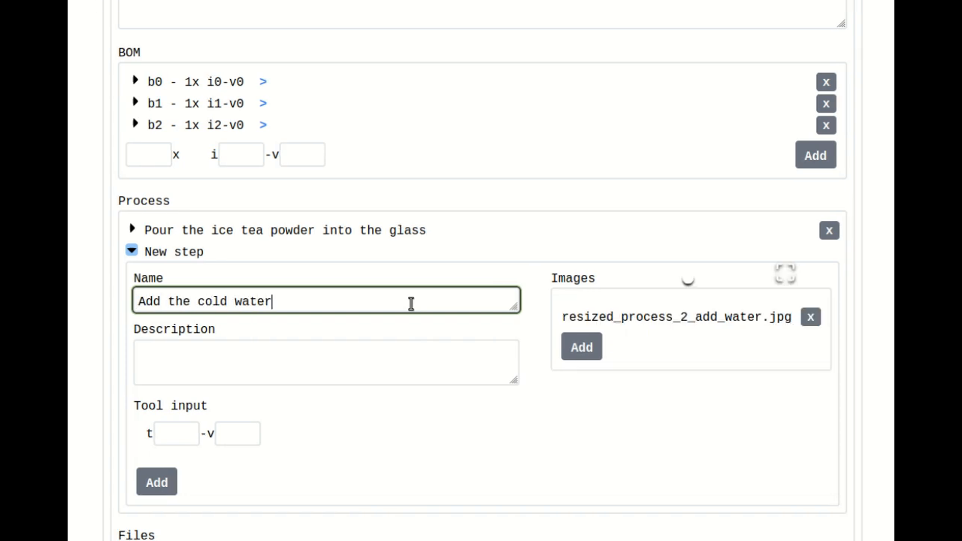
- Assign tool 1 version 0 with a volume of 200 mL to the cold water step and add it to the process
click(181, 435)
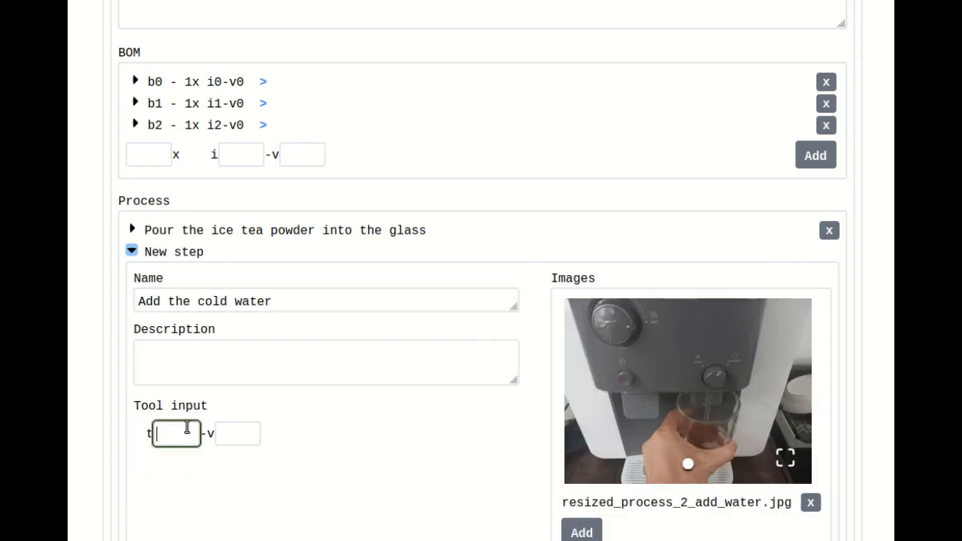
text(1)
click(248, 432)
text(0)
scroll(356, 365, down, 1)
scroll(356, 365, down, 3)
click(258, 233)
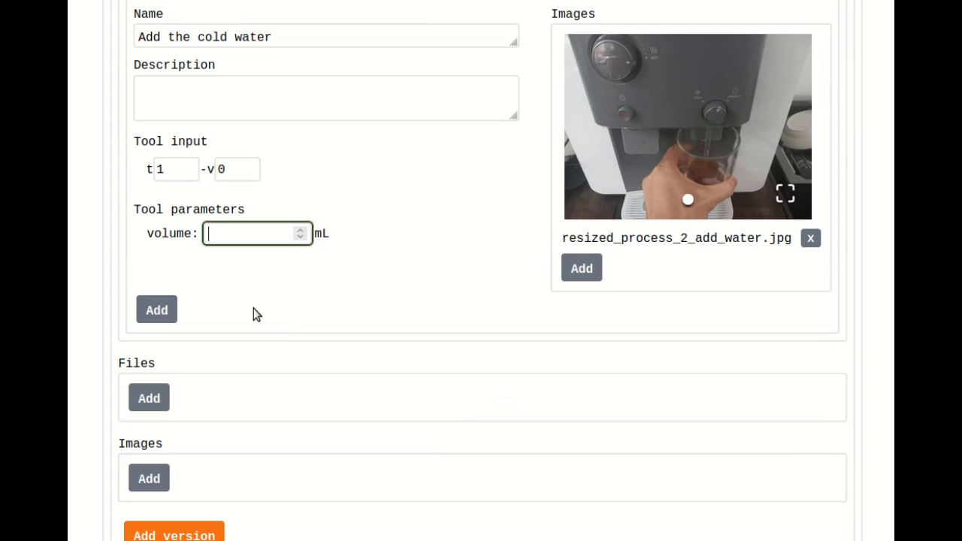
scroll(251, 319, up, 1)
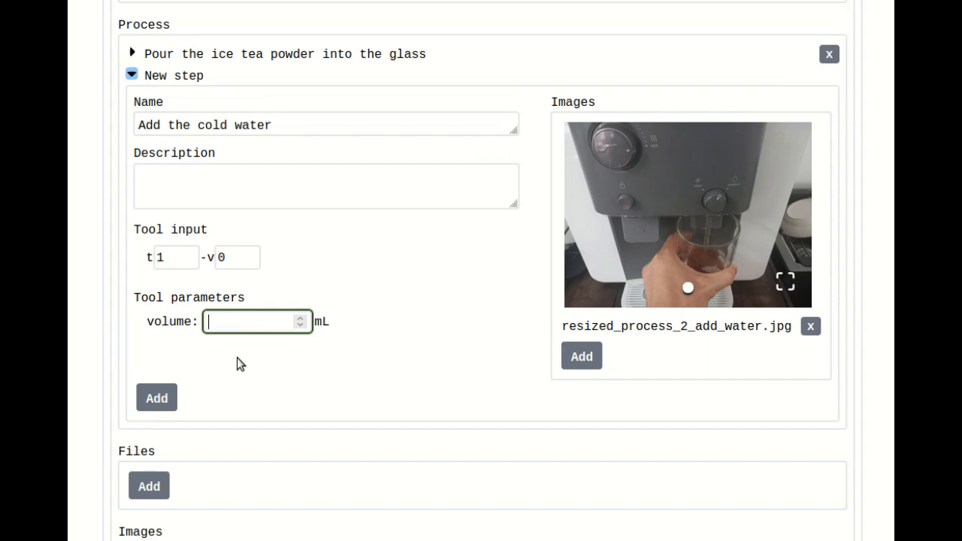
text(200)
click(152, 399)
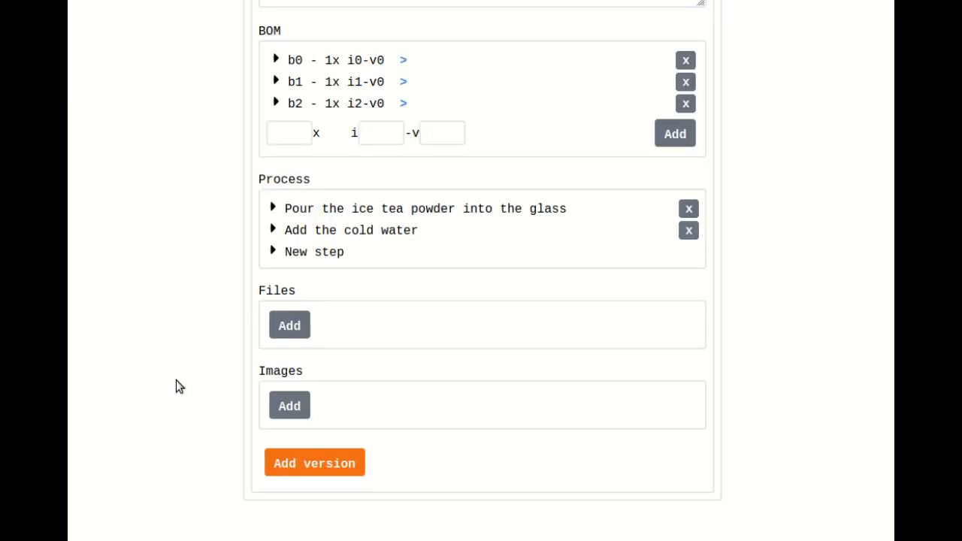
- Start a third process step with the image resized_process_3_stir.jpg and name it "Stir it all using the spoon"
click(313, 251)
click(693, 313)
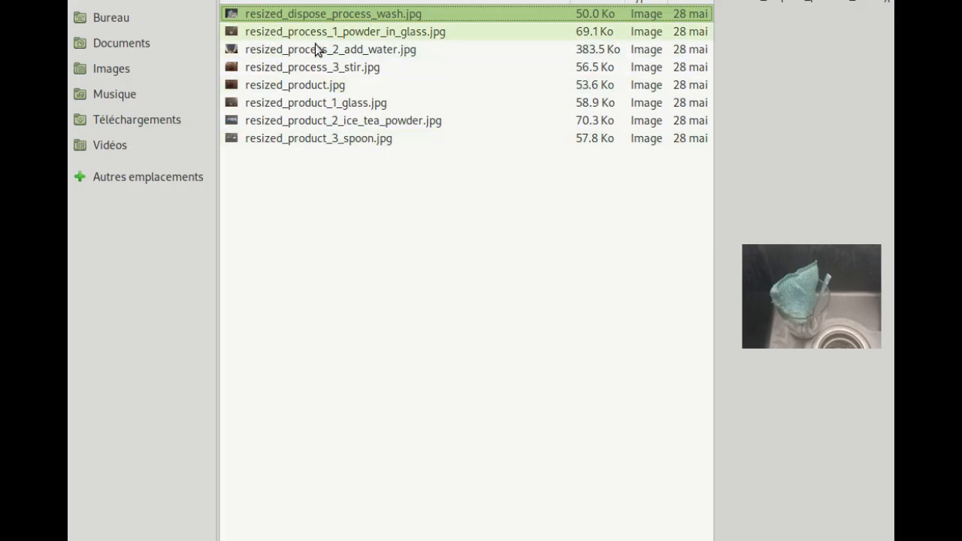
click(309, 68)
double_click(310, 68)
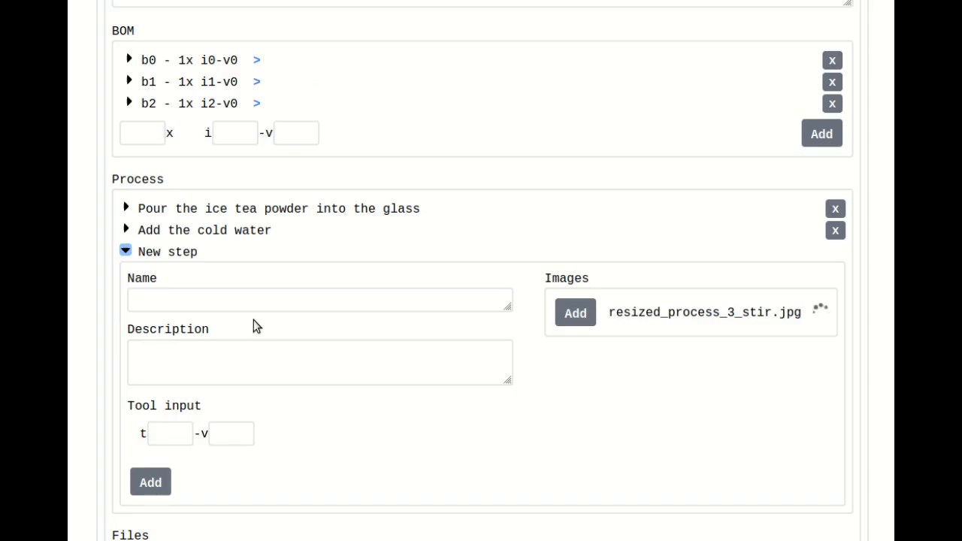
click(271, 298)
text(Stir)
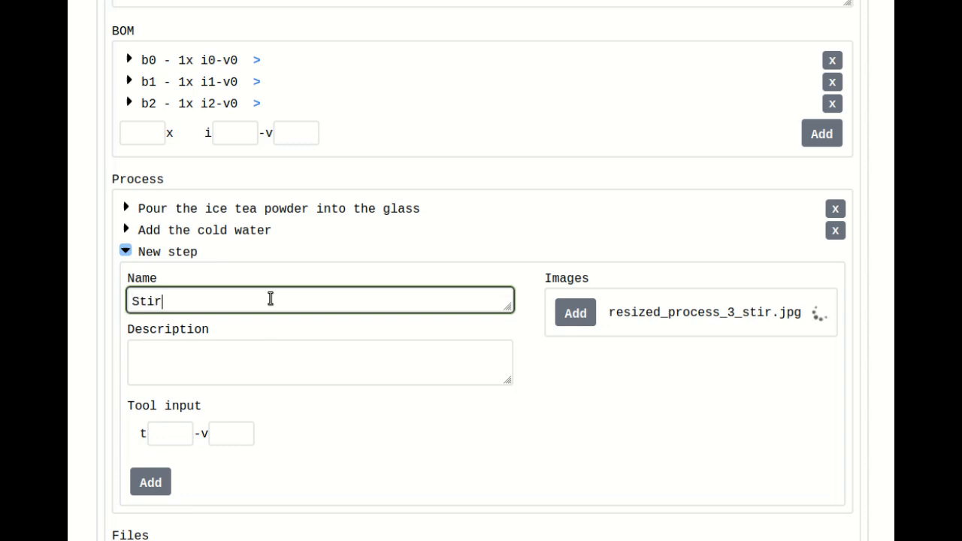
text( it all)
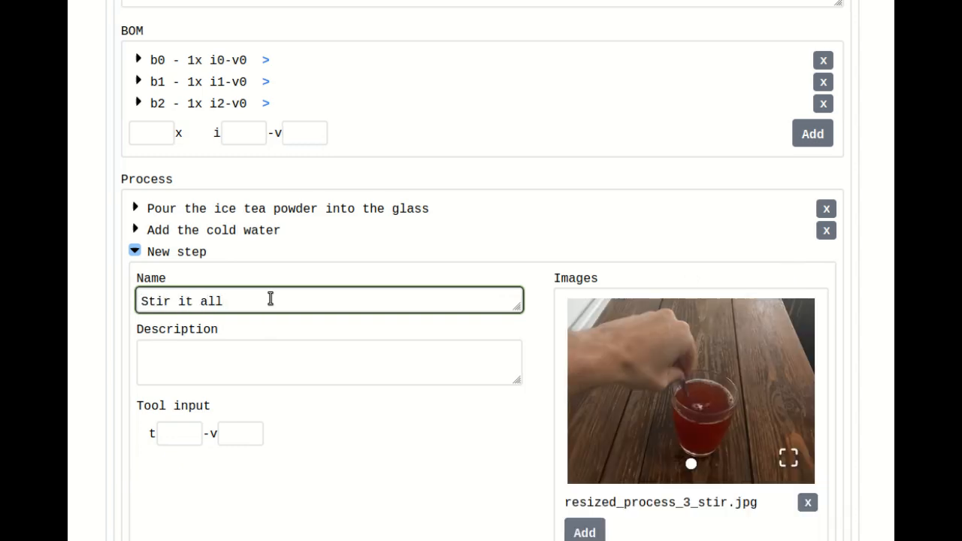
text(it all using the spoon)
- Assign tool 0 version 0 to the stirring step and add the step to the process
click(169, 434)
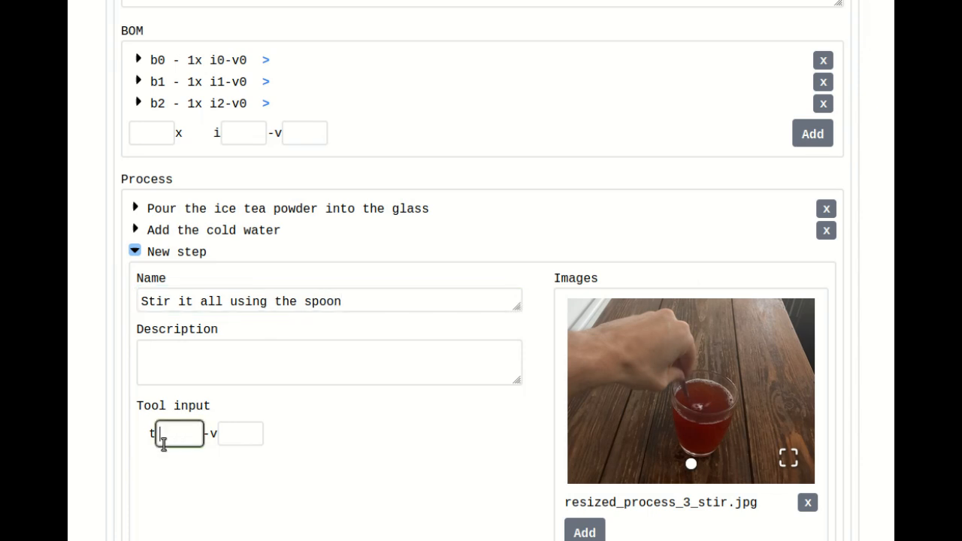
text(0)
click(238, 436)
text(0)
scroll(444, 443, down, 4)
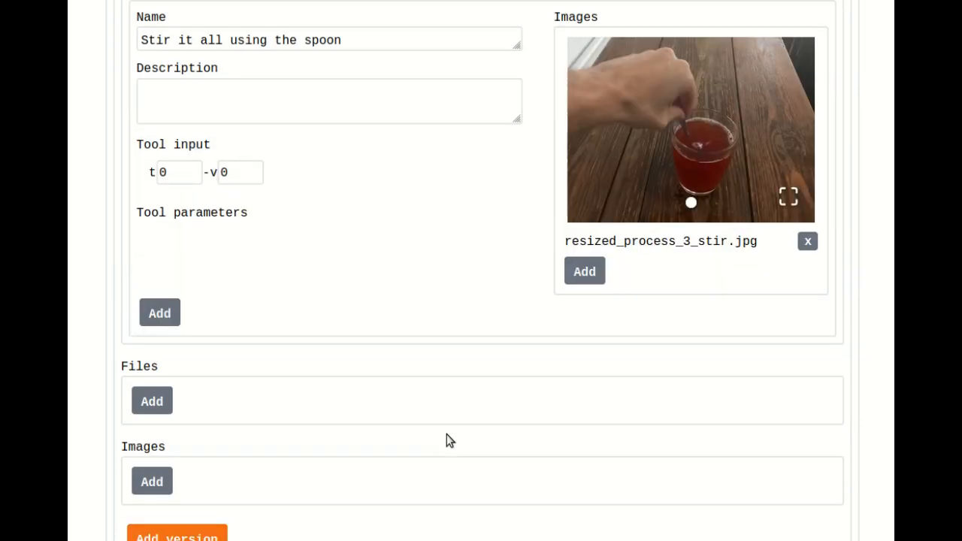
click(175, 310)
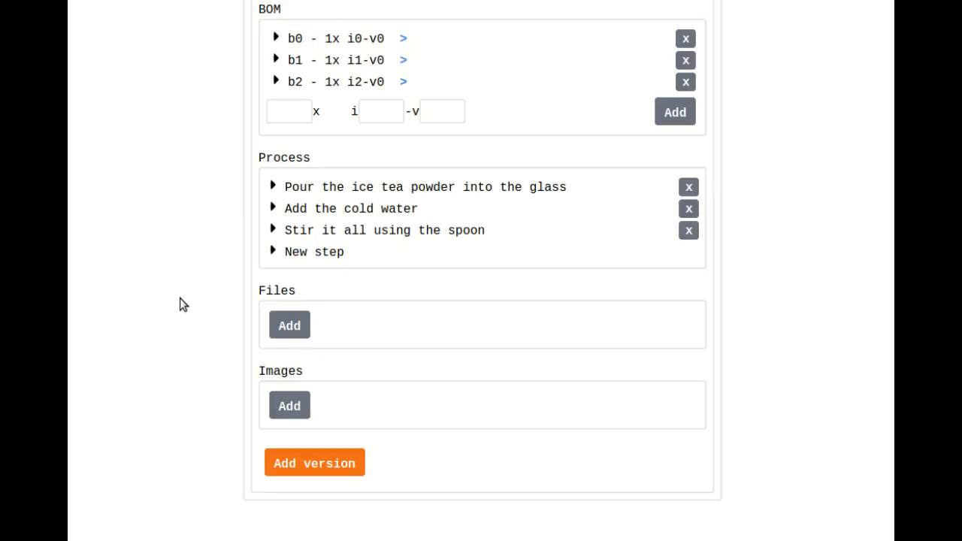
- Expand the three process steps and review their tools, parameters and images
click(312, 231)
click(318, 208)
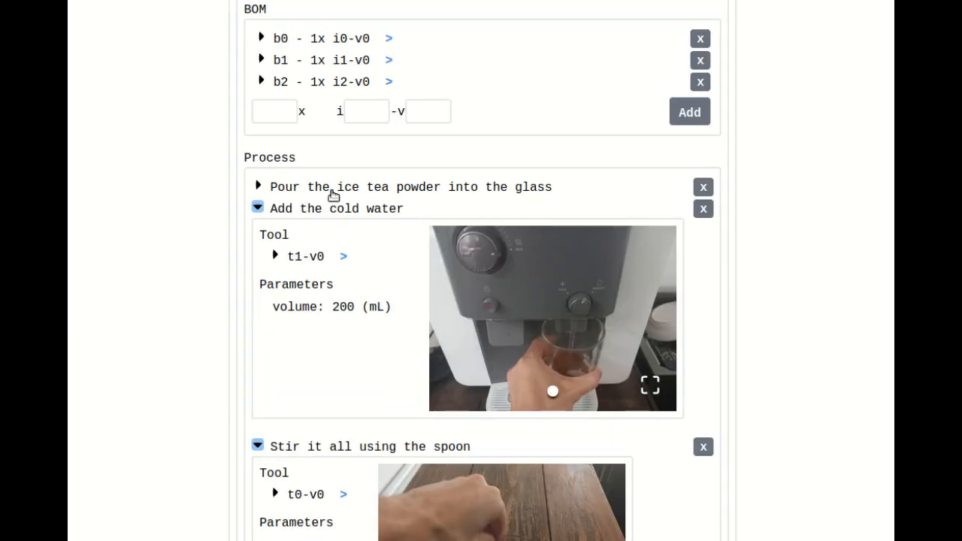
click(333, 190)
scroll(184, 219, down, 4)
scroll(195, 210, down, 5)
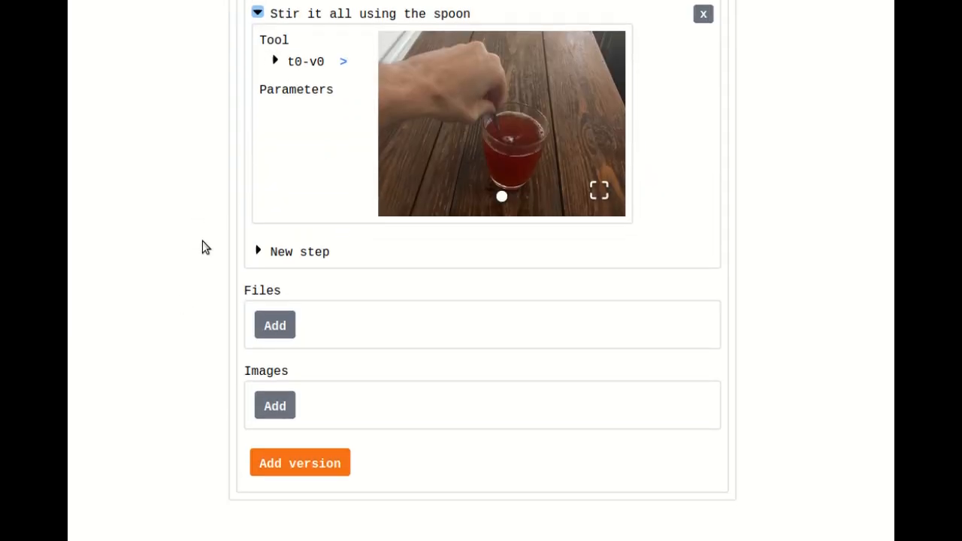
- Attach the image resized_product.jpg to the new Cup of ice tea version
click(275, 406)
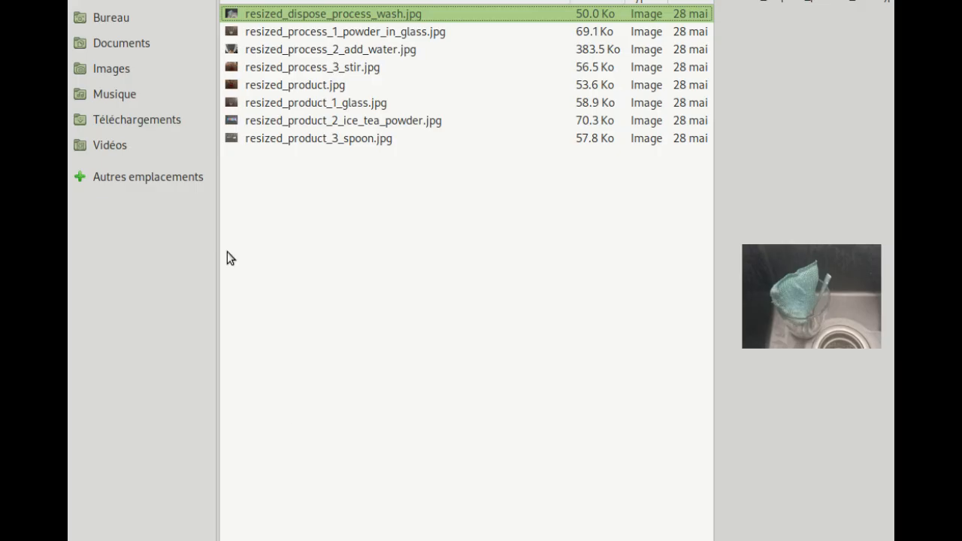
click(305, 84)
key(Return)
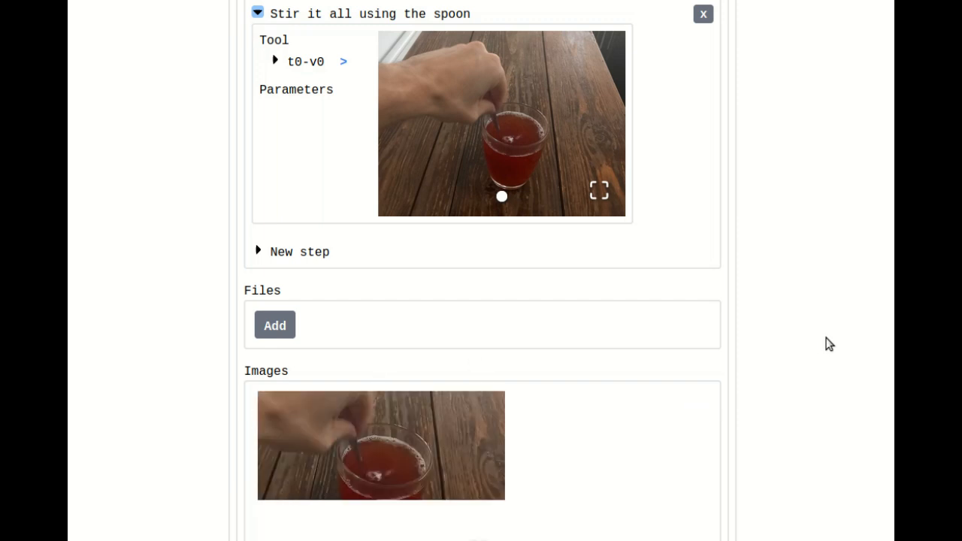
- Submit the new Cup of ice tea version, confirm its wallet transaction, and expand the version's entry under the item
scroll(823, 340, down, 3)
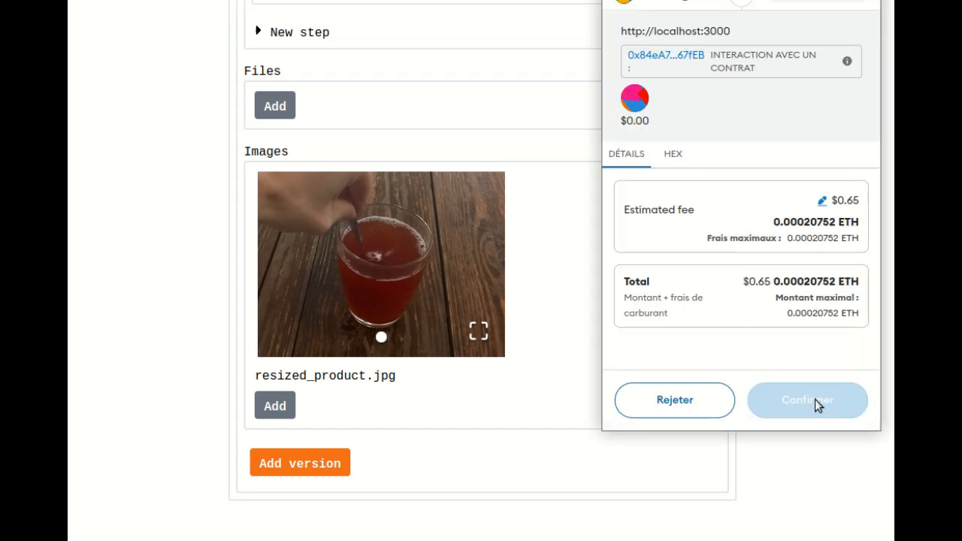
click(815, 399)
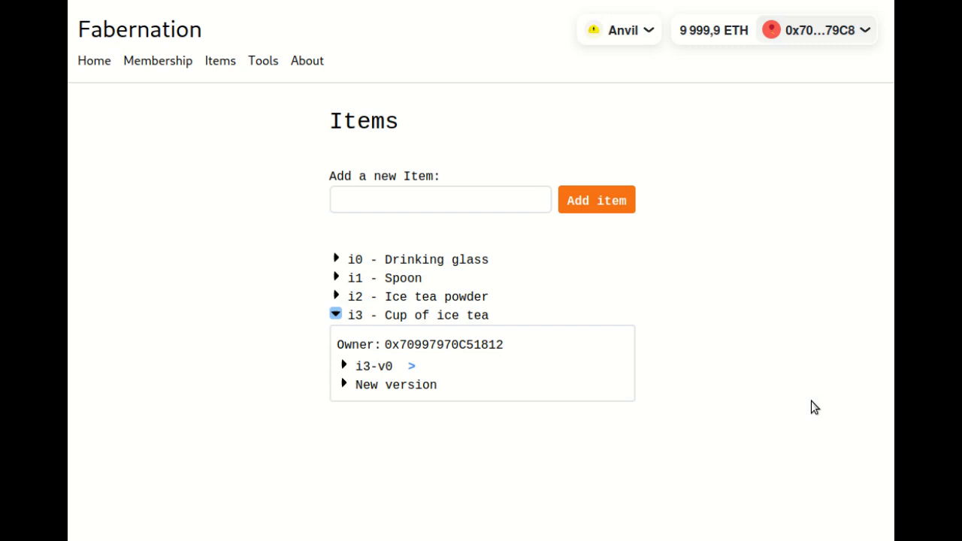
click(376, 367)
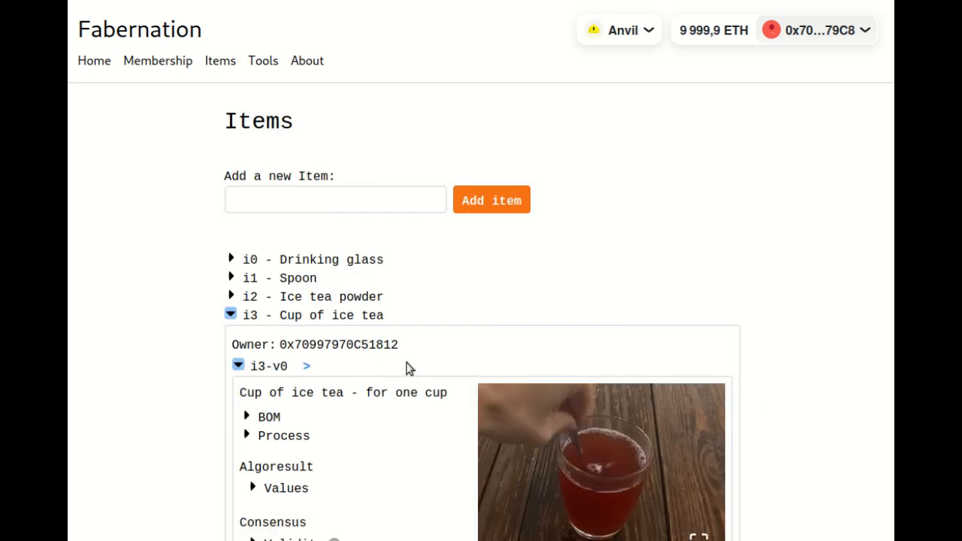
scroll(822, 344, down, 3)
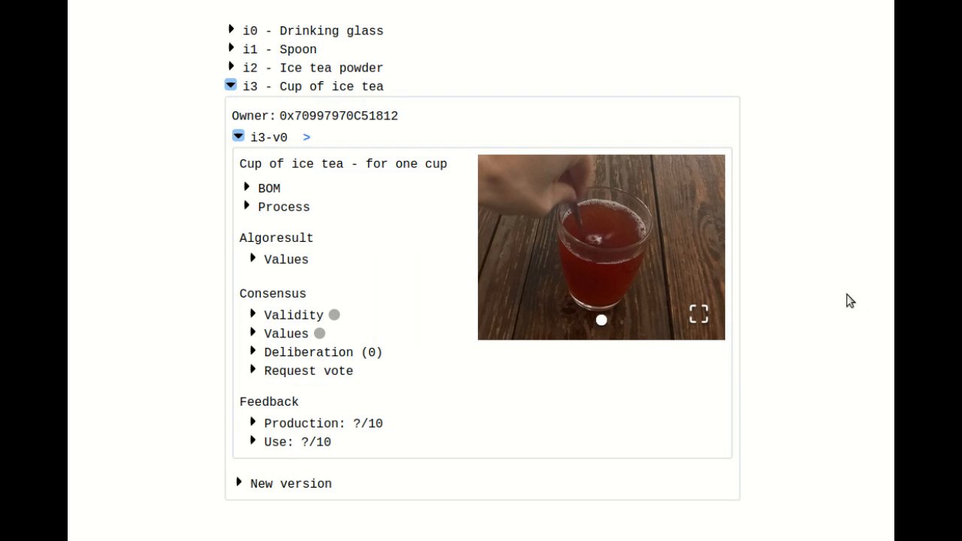
- Expand the Cup of ice tea version's BOM and inspect the details of its b0 drinking glass entry
click(274, 189)
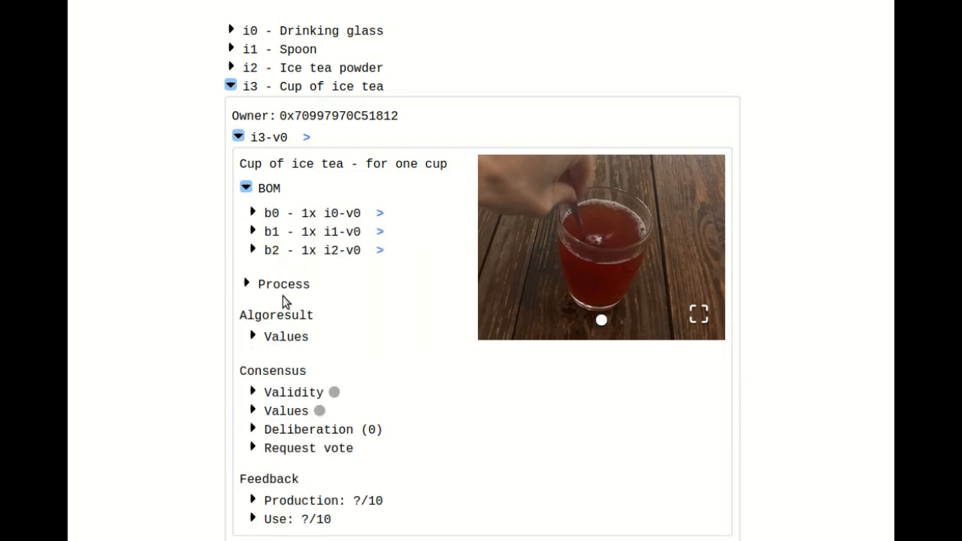
click(297, 212)
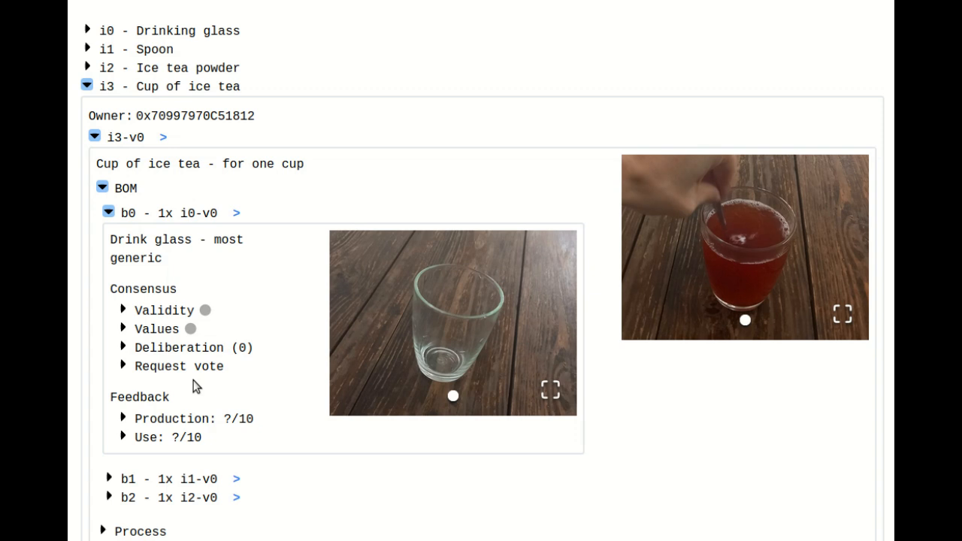
scroll(226, 353, down, 1)
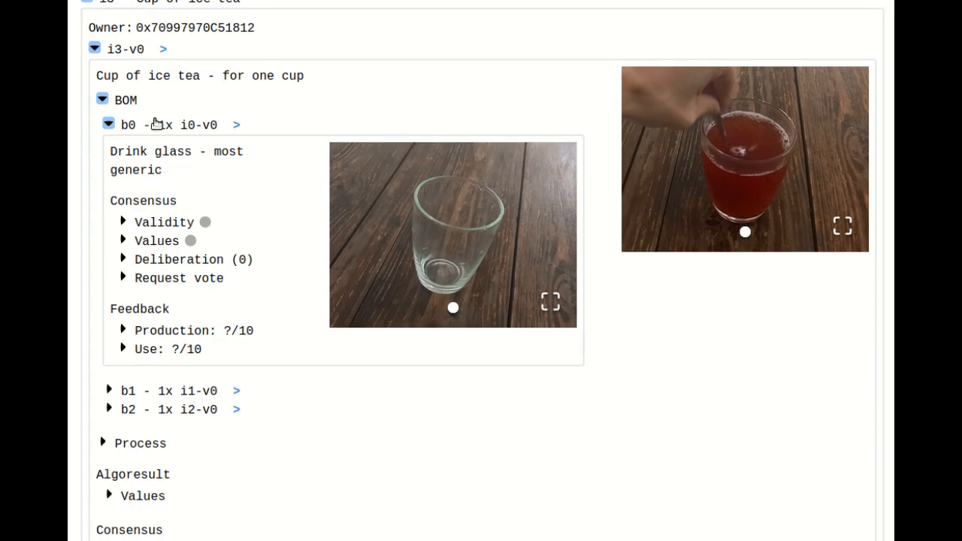
- Expand the version's process, review the powder-pouring and cold-water steps, and inspect tool t0-v0 of the pouring step
click(143, 446)
scroll(180, 406, down, 1)
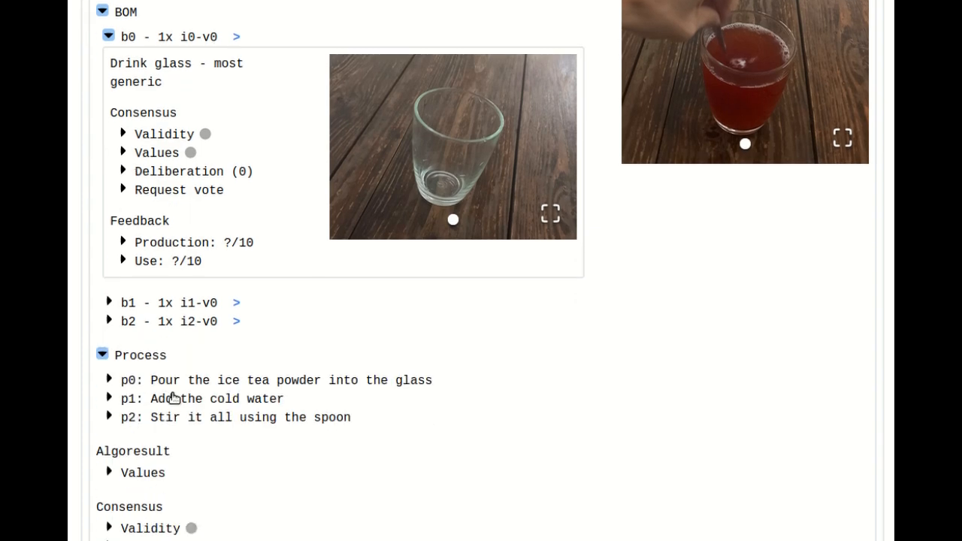
click(171, 380)
scroll(193, 371, down, 4)
click(177, 263)
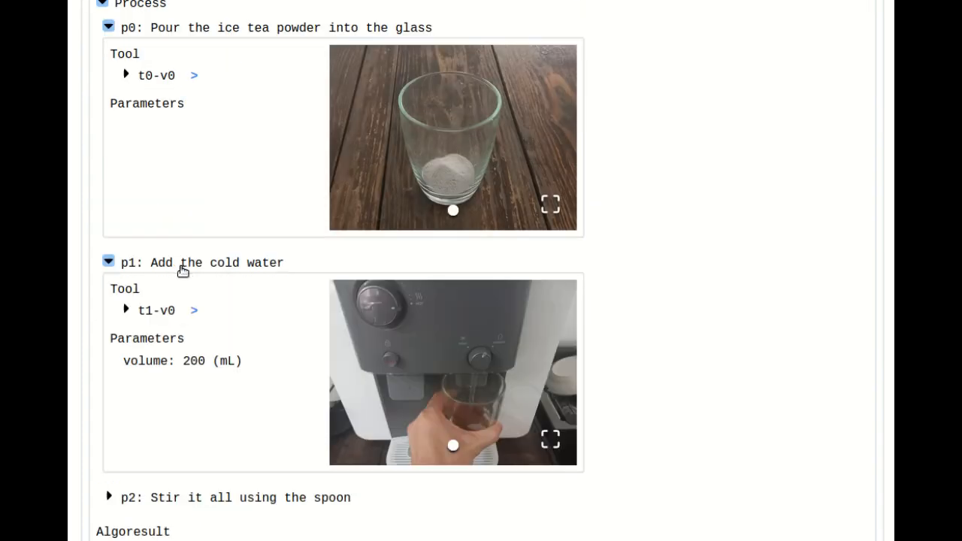
click(163, 78)
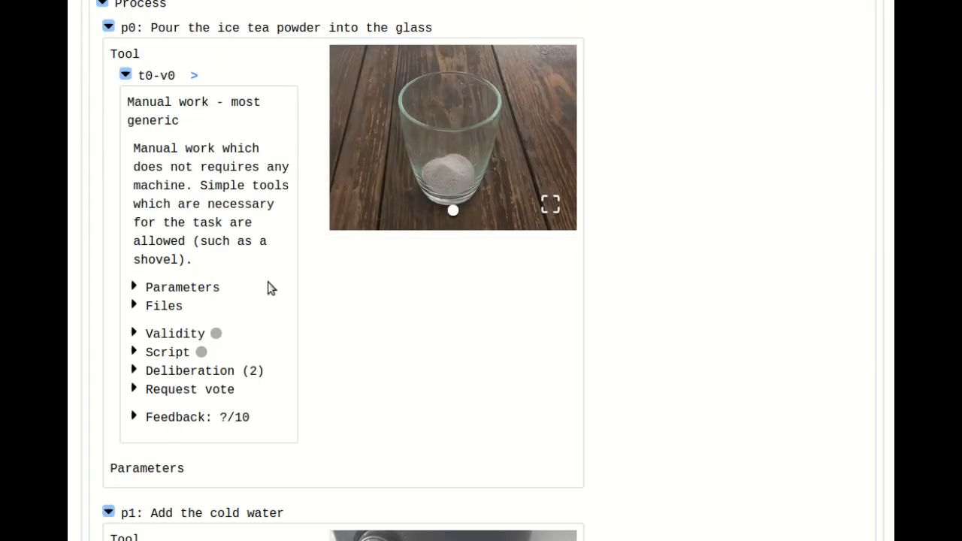
- Collapse the tool details, the pouring step, the process, the b0 entry and the BOM of the Cup of ice tea version
scroll(240, 320, up, 1)
click(165, 169)
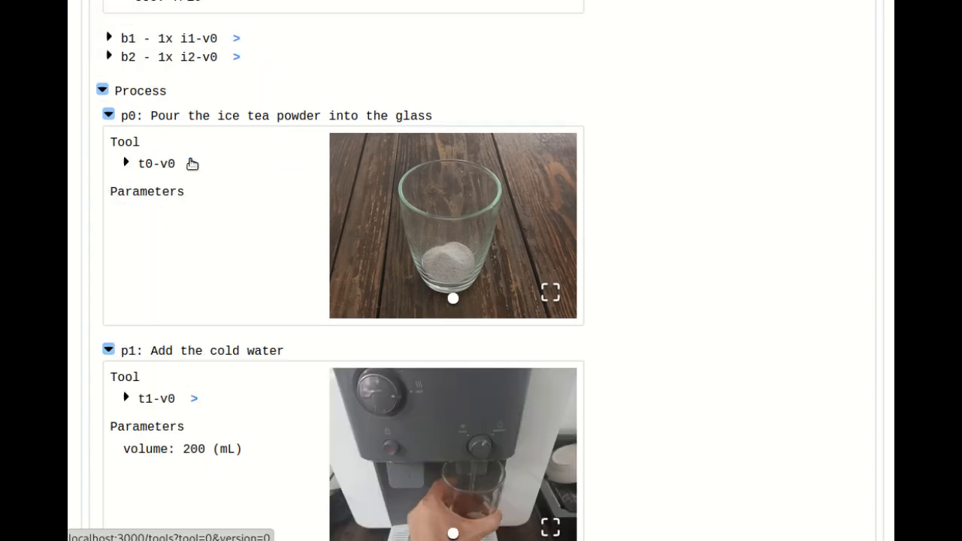
click(169, 118)
click(152, 93)
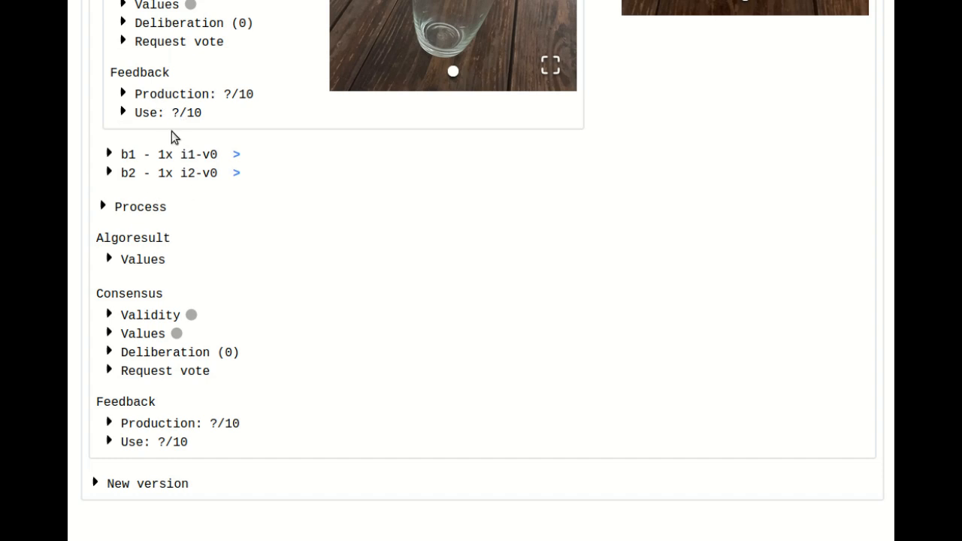
scroll(230, 357, up, 5)
click(145, 329)
click(268, 302)
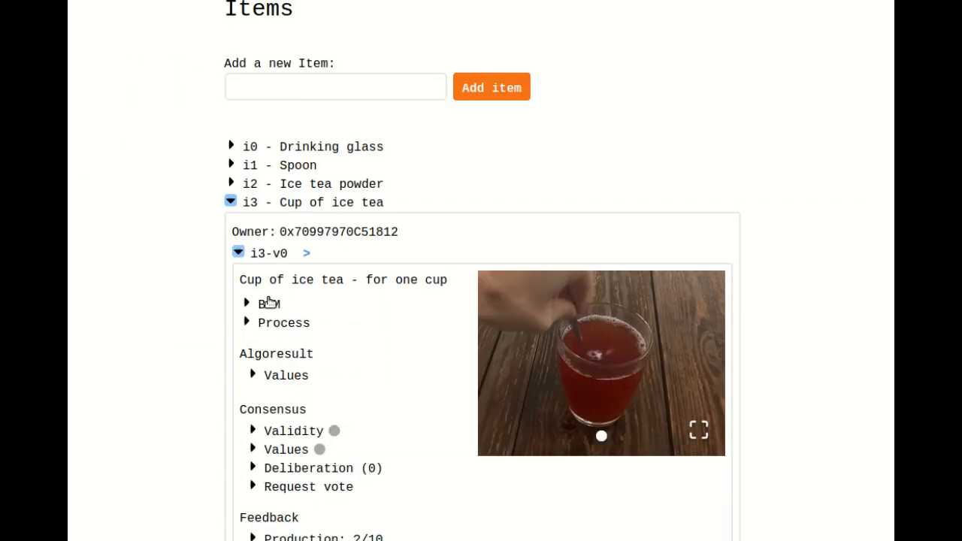
- Expand the Algoresult values of the Cup of ice tea version and examine its computed CO2 and resource figures
scroll(325, 323, down, 2)
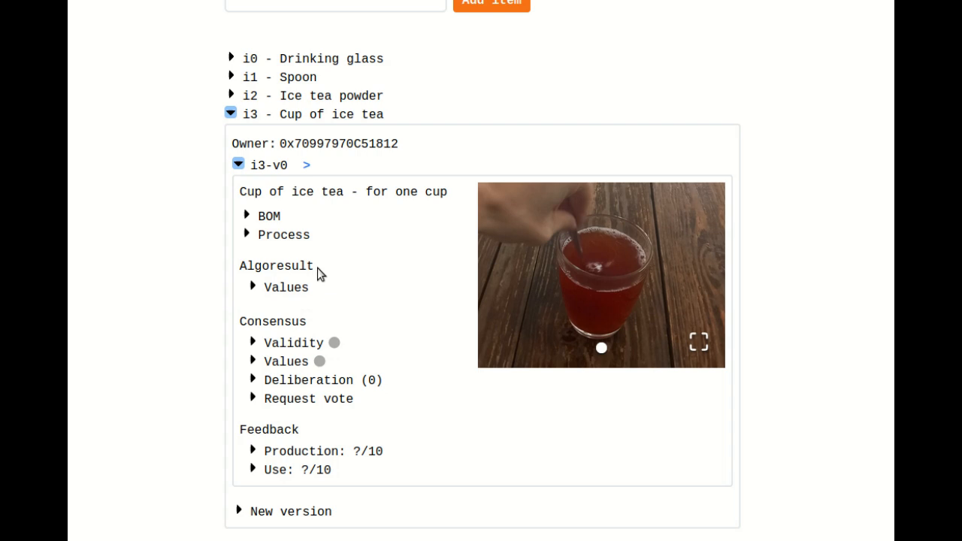
click(269, 292)
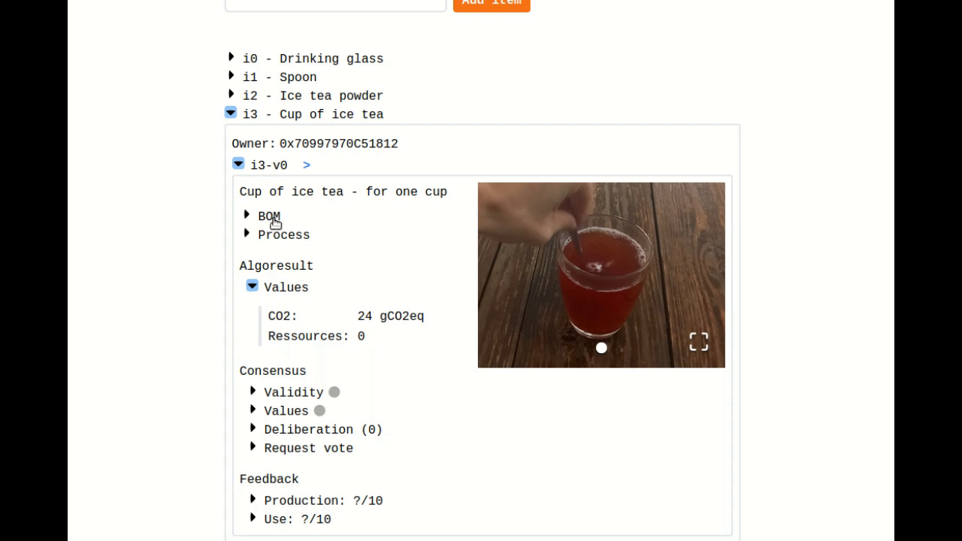
drag(350, 318, 434, 335)
click(420, 366)
mouse_move(359, 319)
mouse_down()
mouse_move(423, 321)
mouse_move(354, 322)
mouse_up()
click(428, 321)
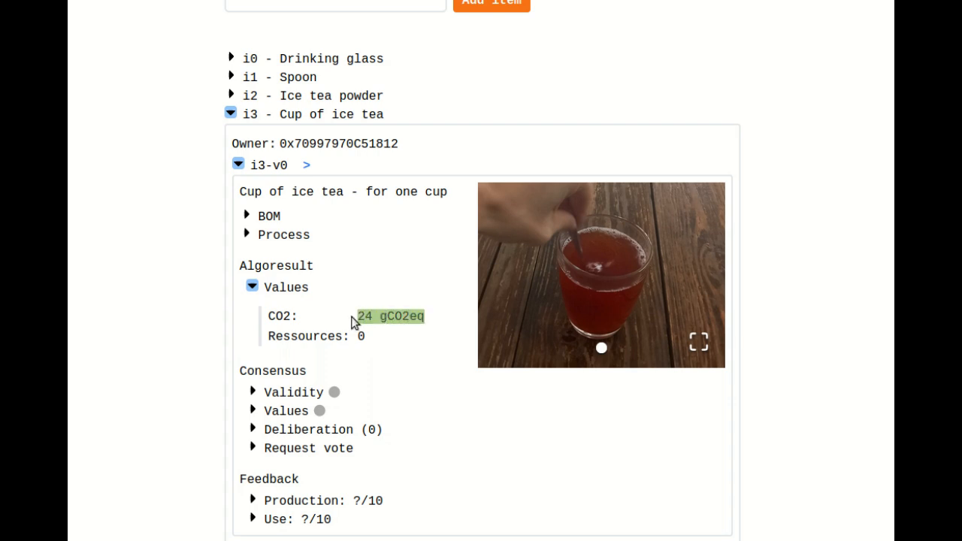
click(404, 343)
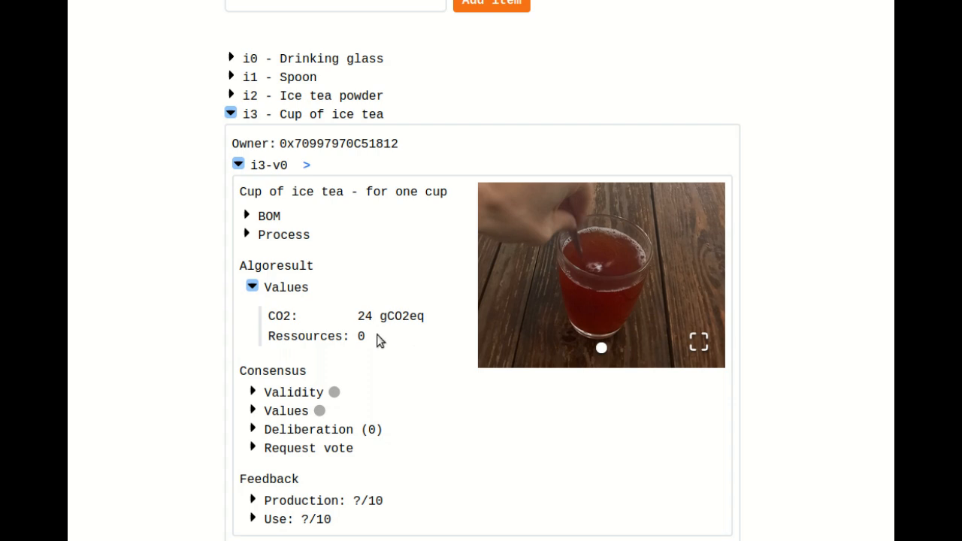
drag(358, 318, 441, 329)
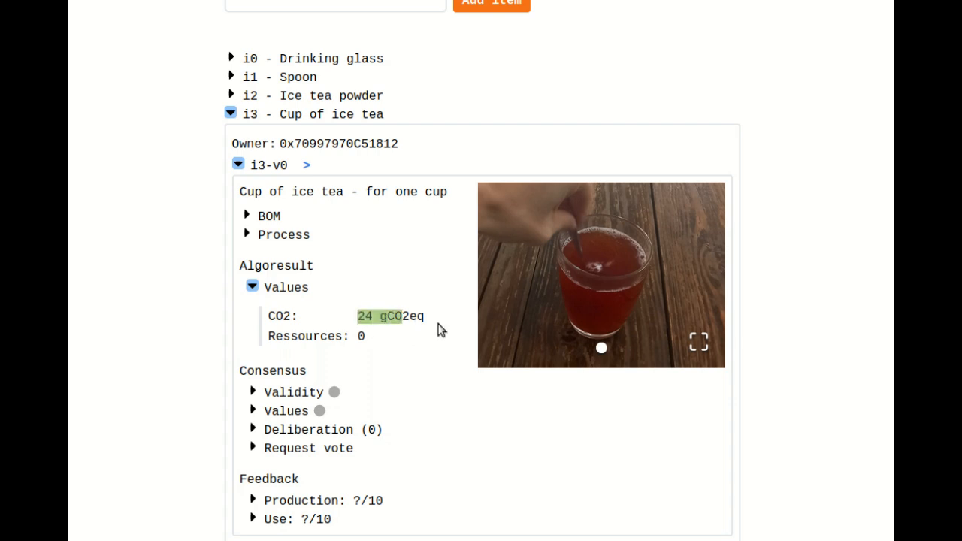
click(440, 328)
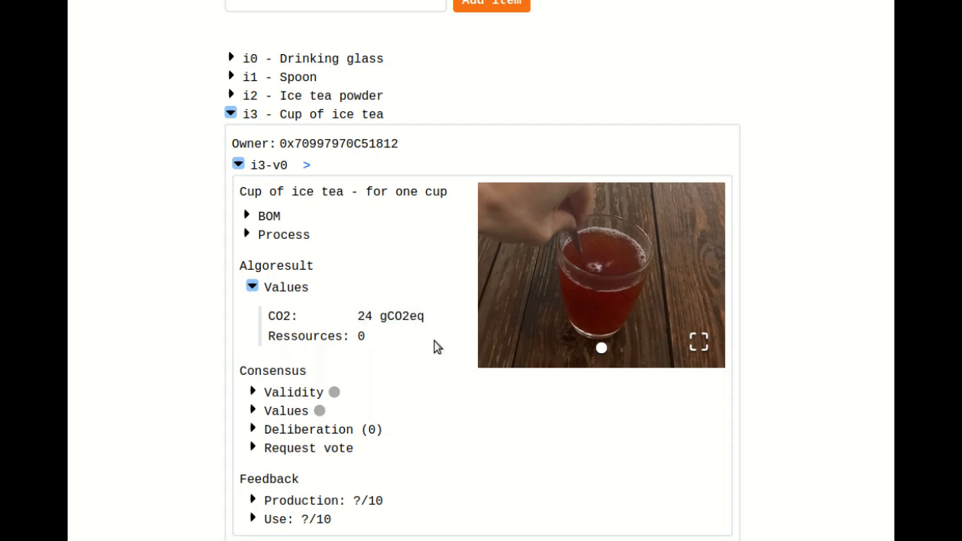
scroll(430, 342, down, 2)
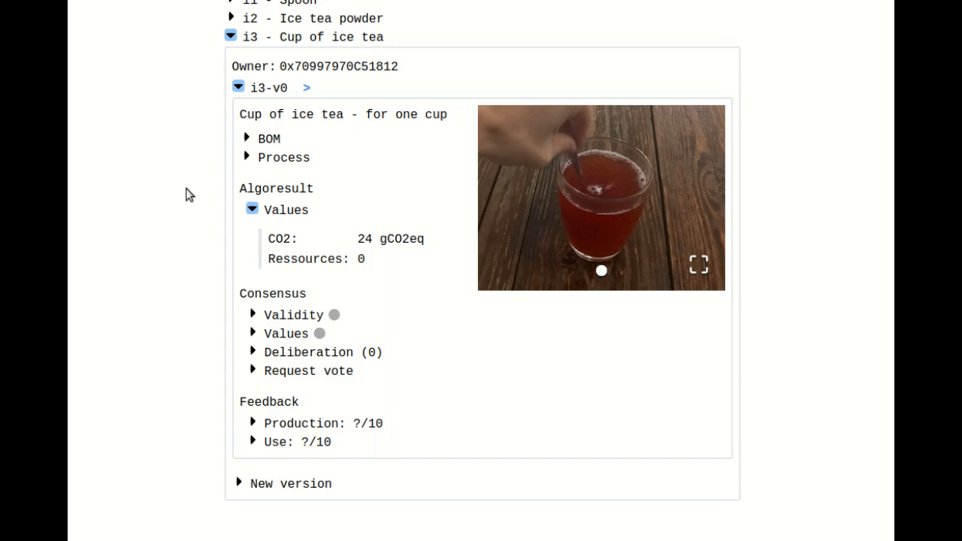
- Request a new vote on Cup of ice tea version i3-v0 with comment "[justification here]" and confirm the wallet transaction
click(279, 372)
click(330, 432)
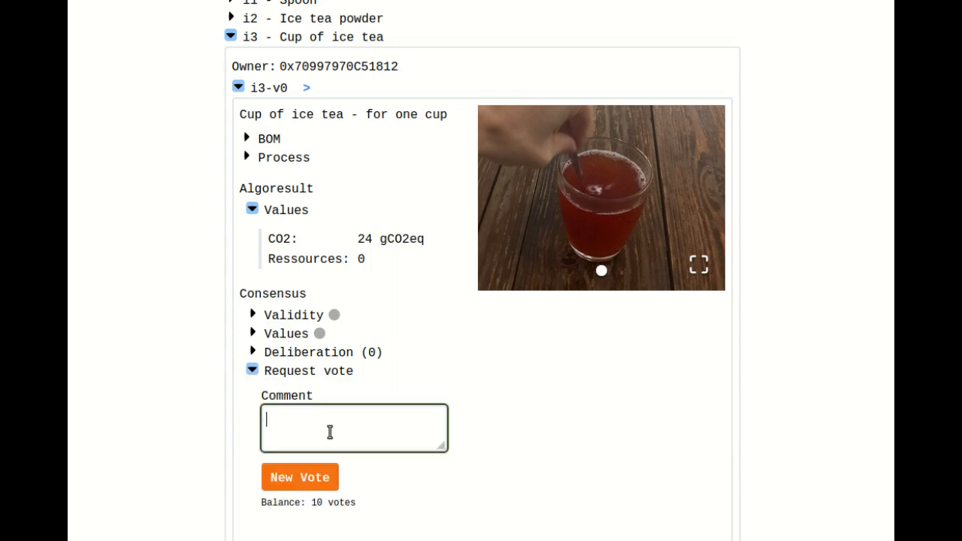
text([])
key(Left)
text(justification here)
click(315, 475)
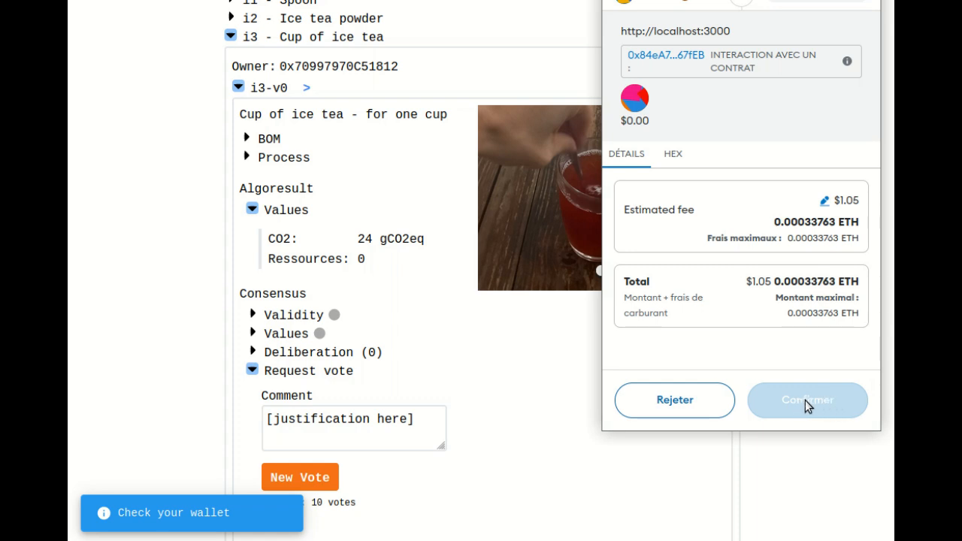
click(801, 406)
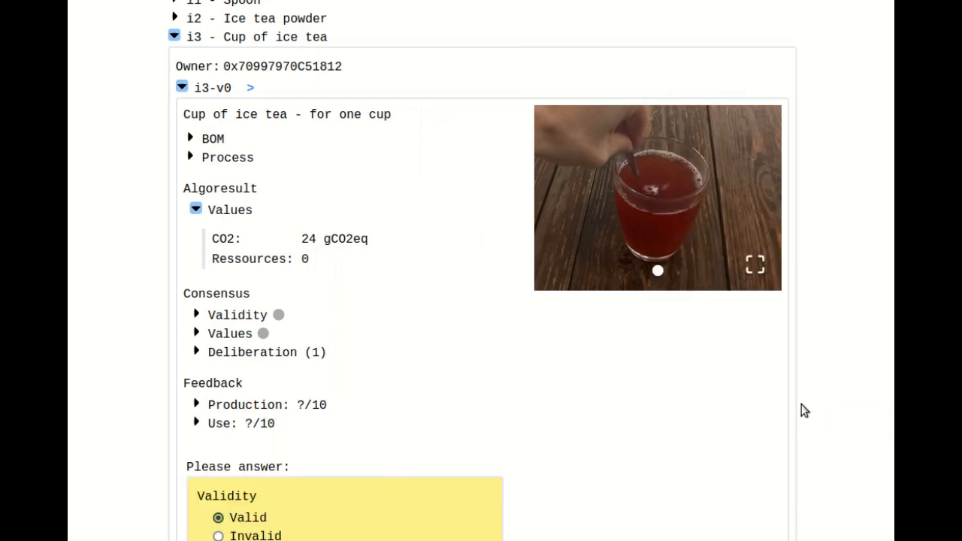
- Examine the vote form's validity and CO2/resource questions against the Cup of ice tea version's computed values
scroll(804, 390, down, 4)
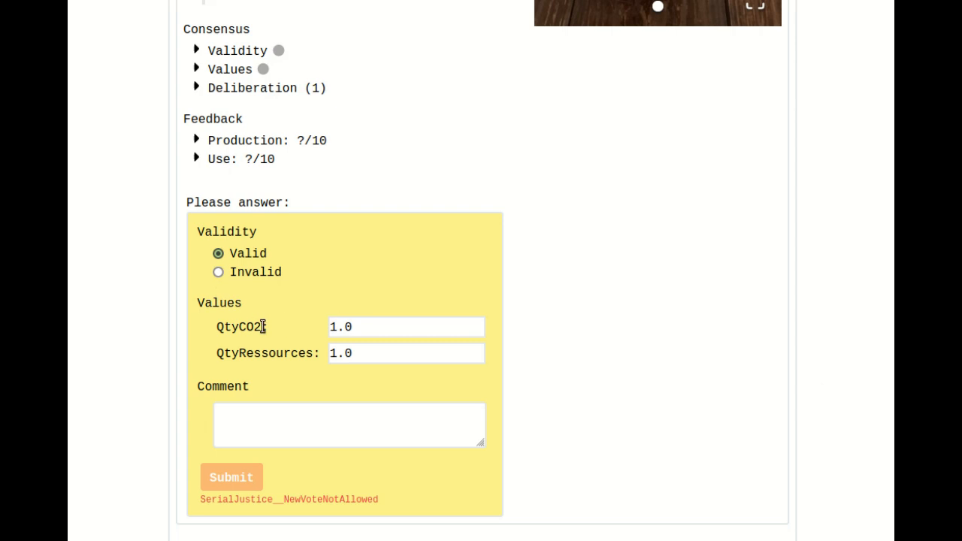
drag(368, 351, 239, 349)
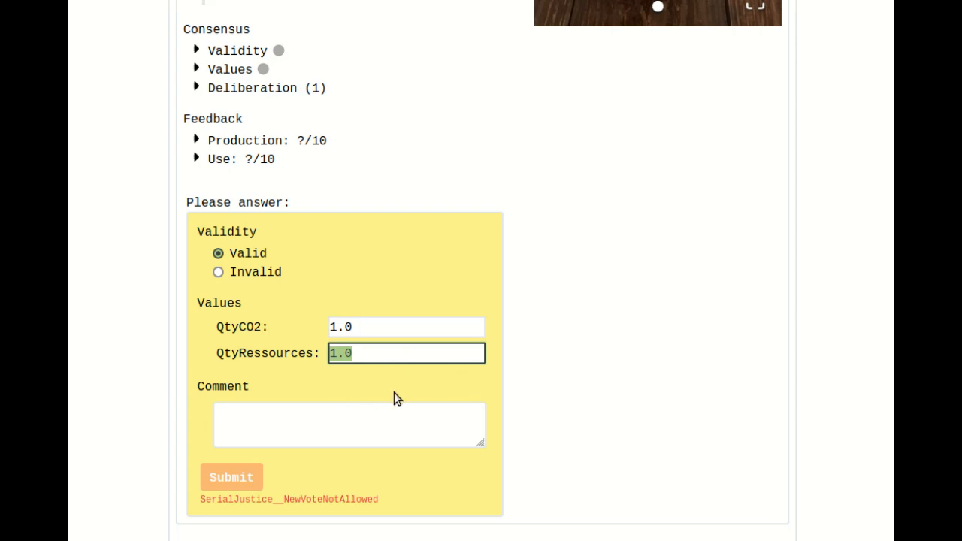
click(198, 231)
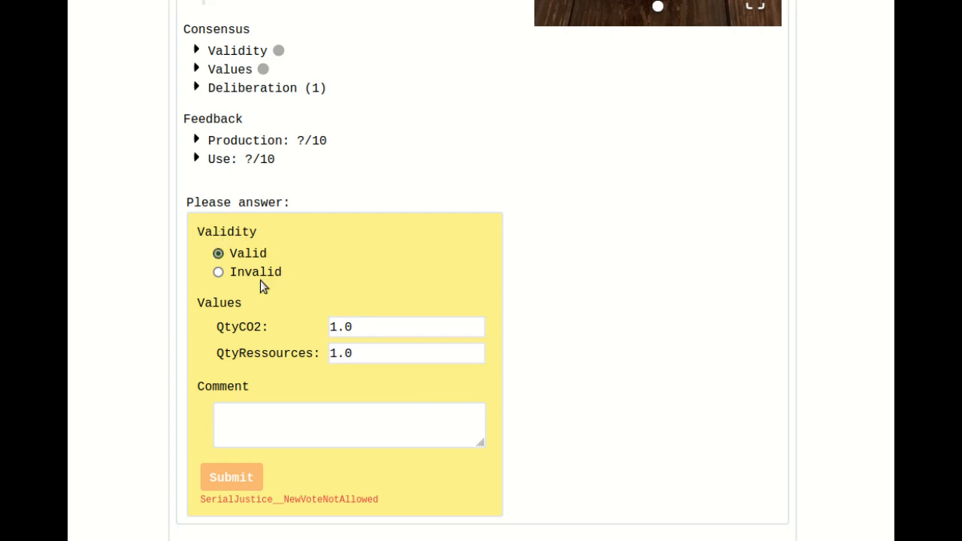
scroll(276, 316, up, 3)
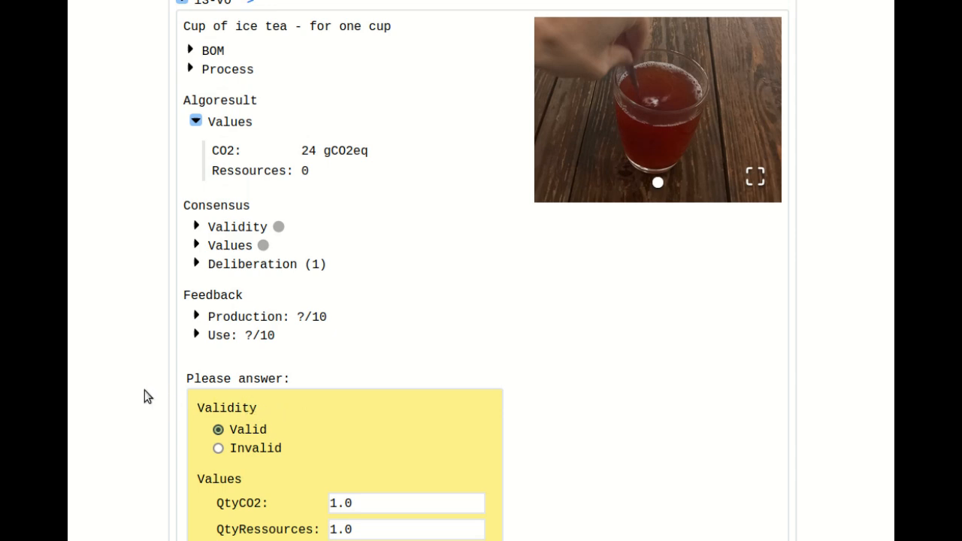
scroll(140, 388, up, 2)
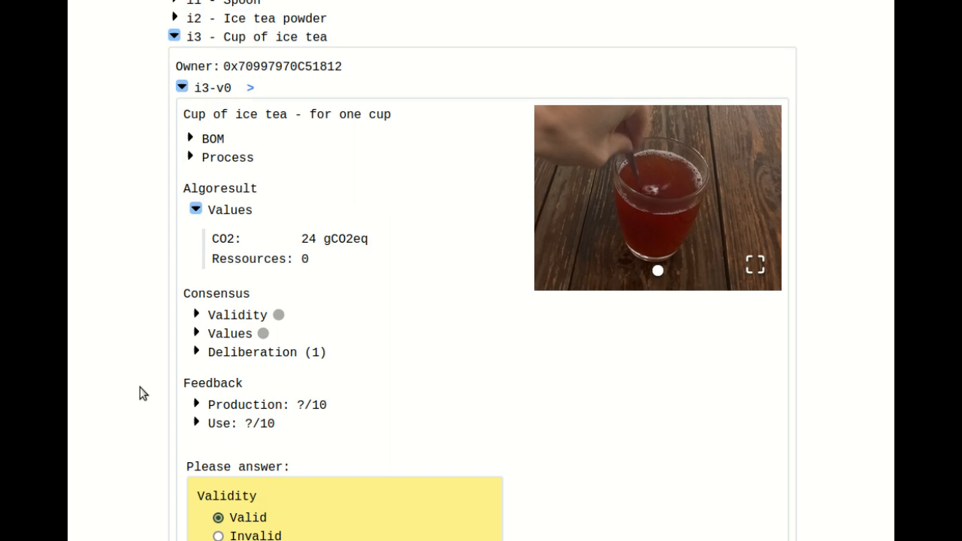
scroll(143, 393, down, 2)
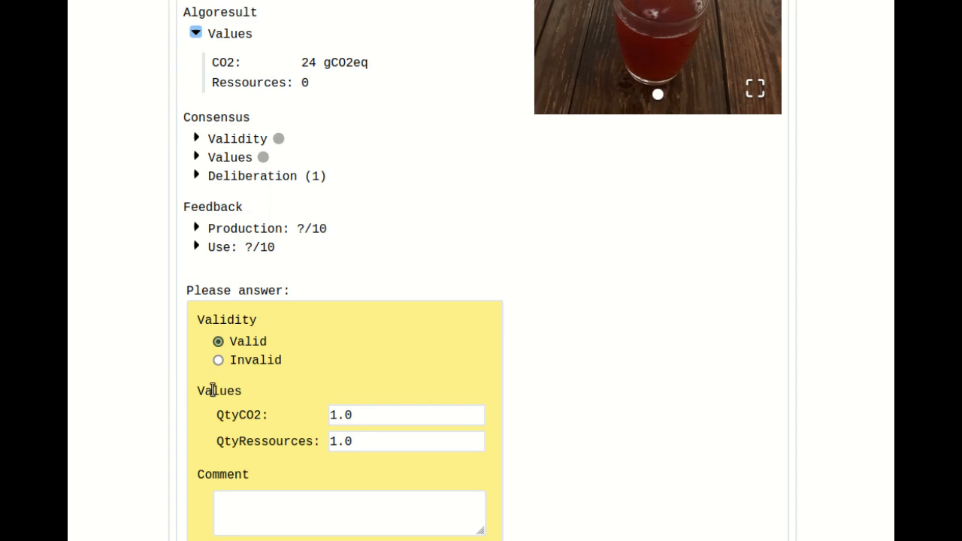
drag(198, 392, 301, 437)
click(302, 439)
scroll(154, 413, up, 2)
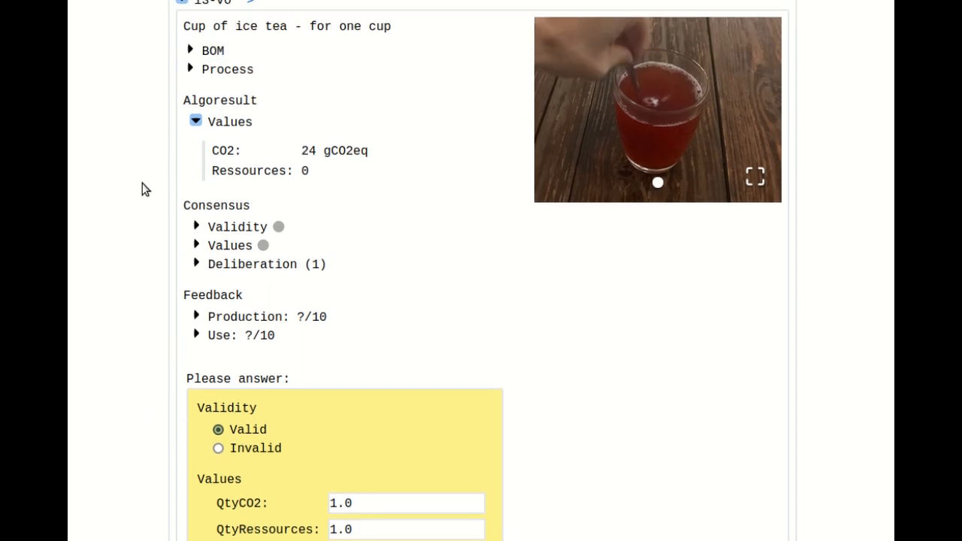
scroll(155, 212, up, 2)
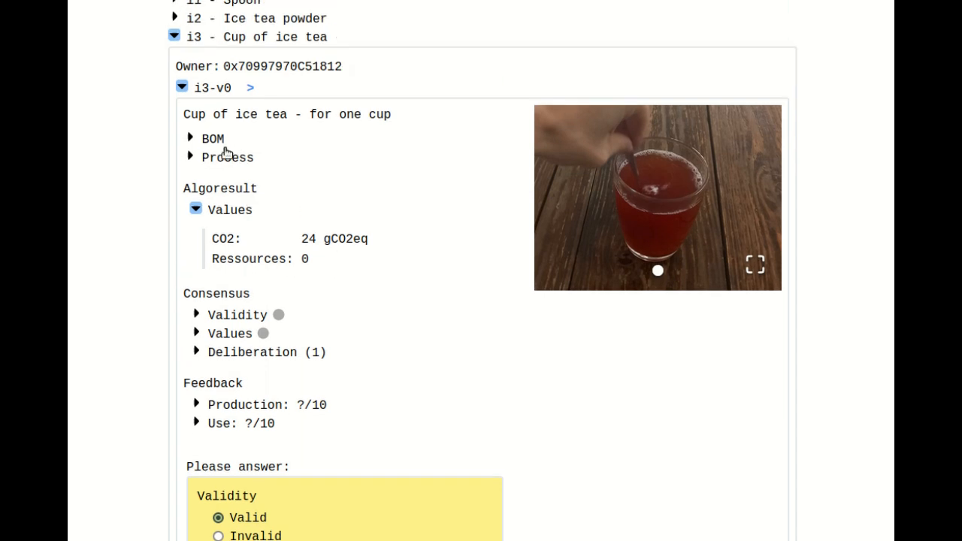
scroll(146, 257, down, 6)
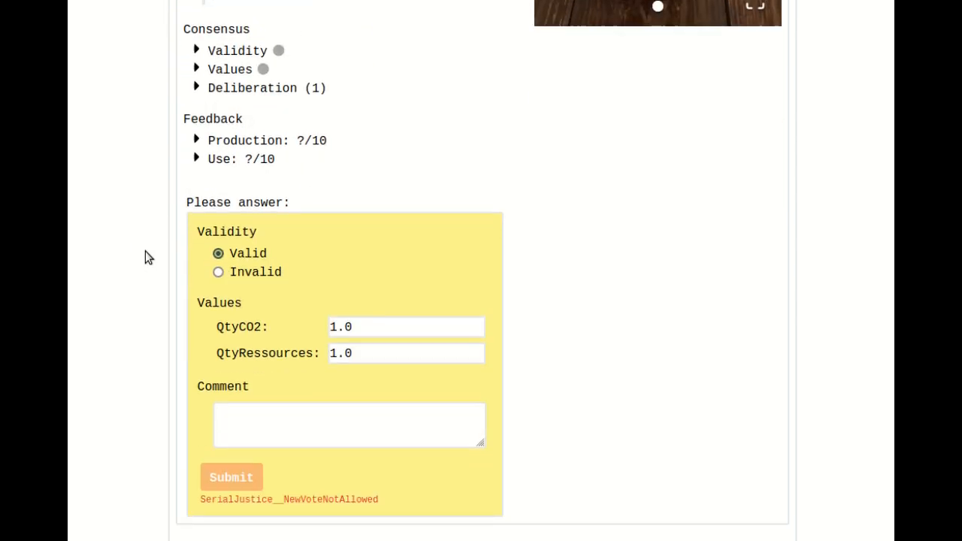
- Expand the version's process, view the stirring and cold-water steps, and inspect tool t1-v0 of the cold-water step
scroll(154, 233, up, 4)
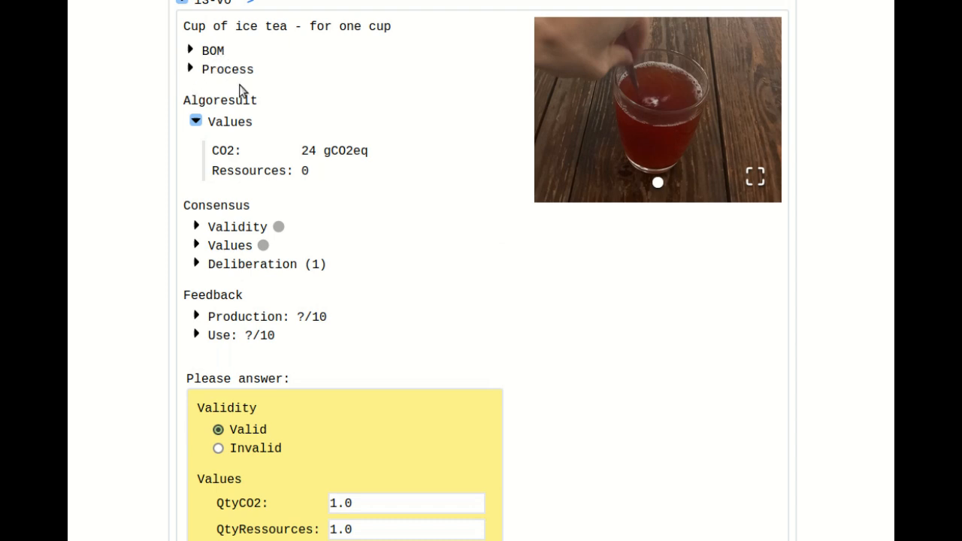
click(223, 70)
click(256, 133)
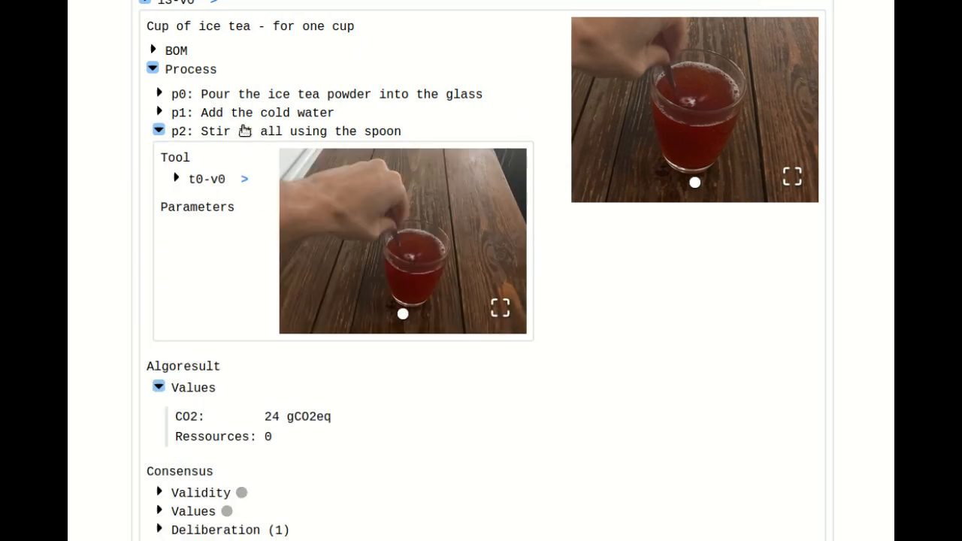
click(218, 130)
click(263, 113)
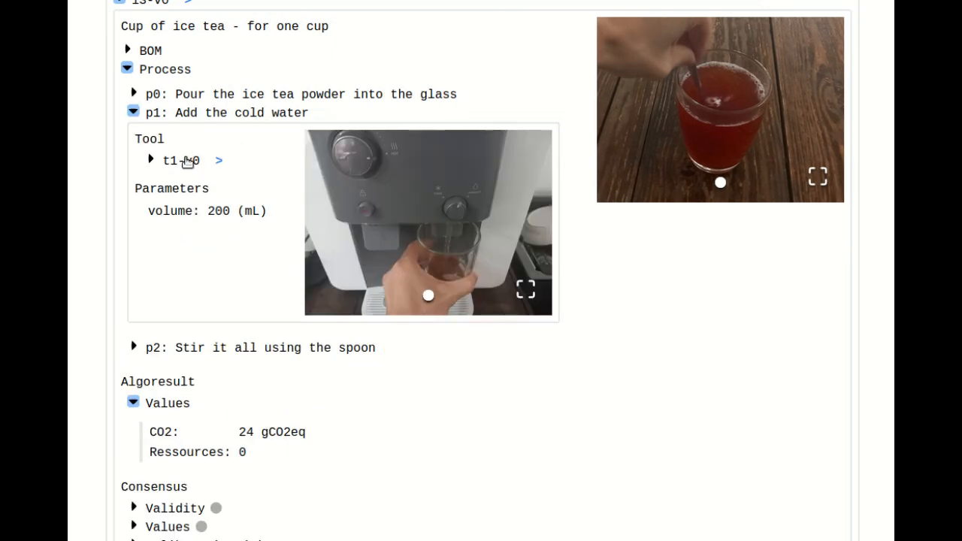
click(188, 159)
- Open the vote request form of tool t1-v0 and draft a placeholder comment
click(184, 338)
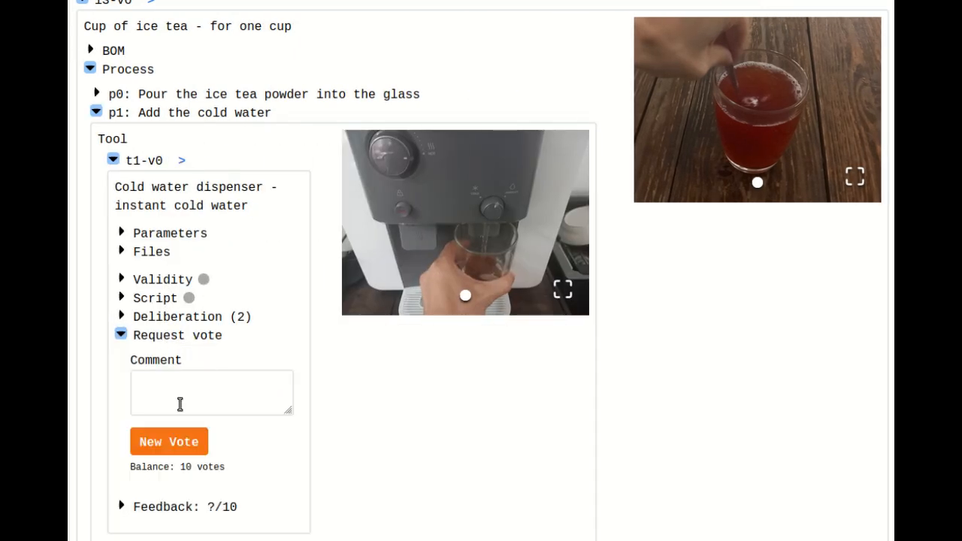
click(188, 382)
text(fdsaf)
key(ctrl+a)
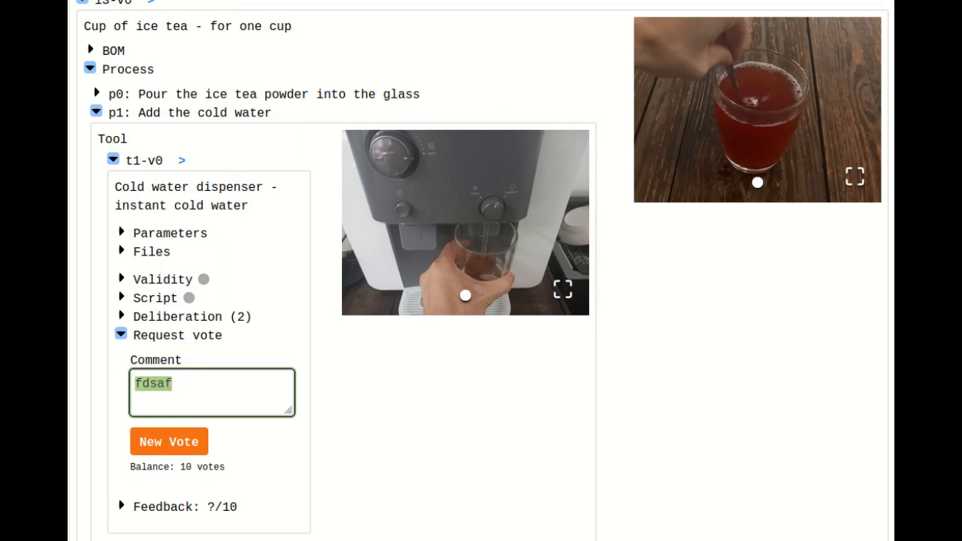
text([)
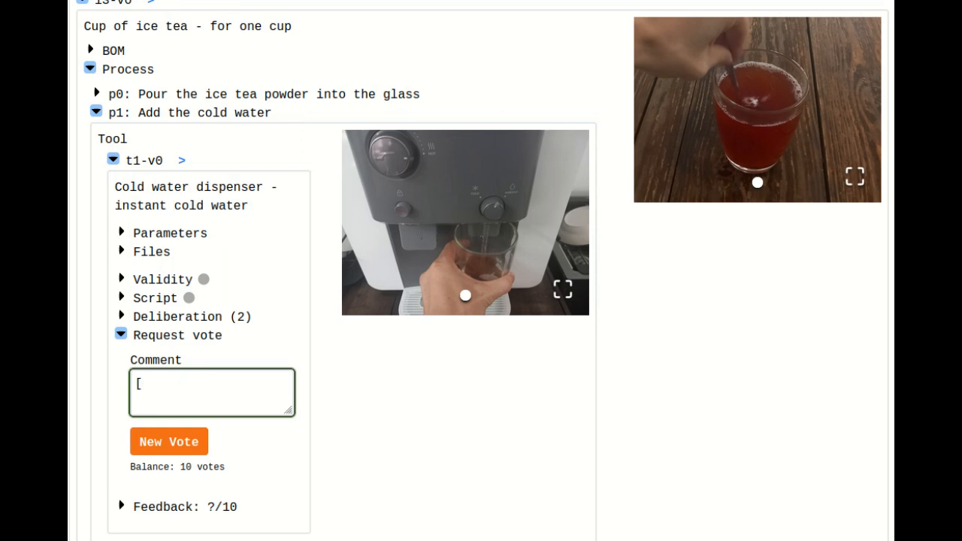
- Collapse the t1-v0 tool details, the cold-water step and the version's process
click(148, 161)
click(203, 114)
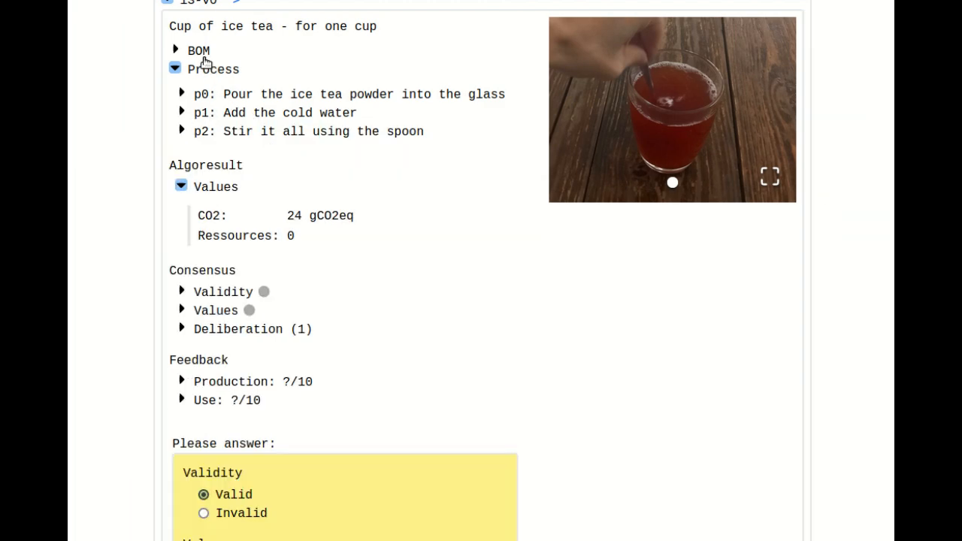
click(214, 71)
- Set QtyCO2 to 24 and QtyRessources to 0 in the Cup of ice tea version's vote form
scroll(225, 139, down, 3)
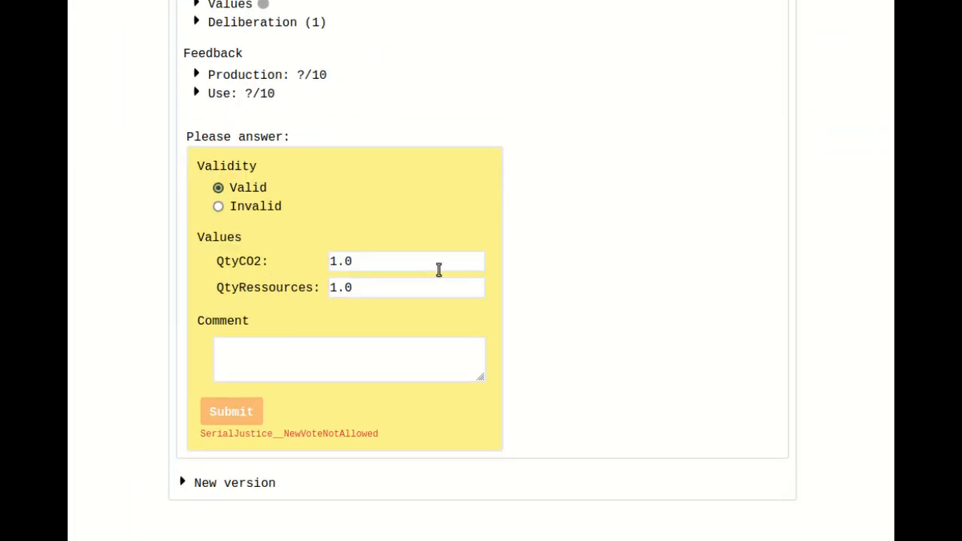
drag(388, 288, 299, 254)
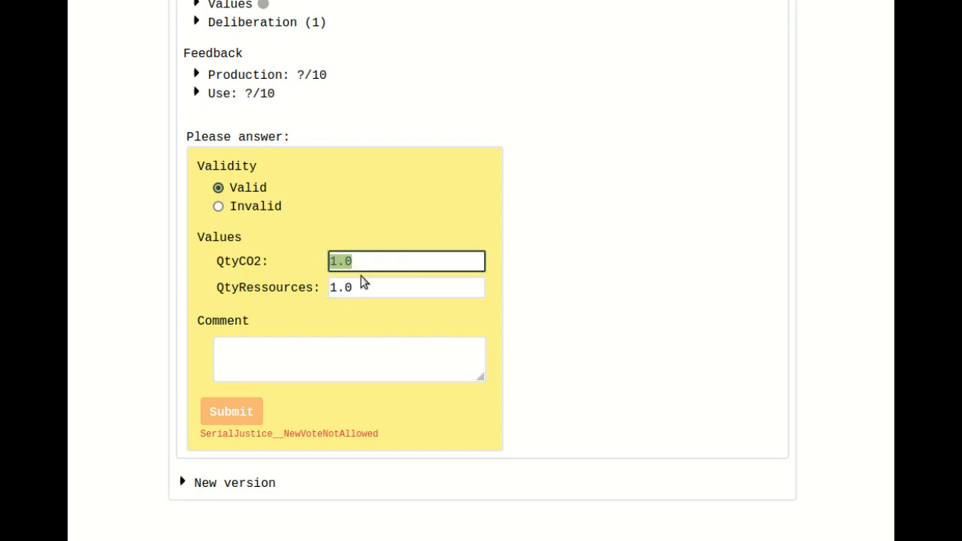
scroll(361, 281, up, 4)
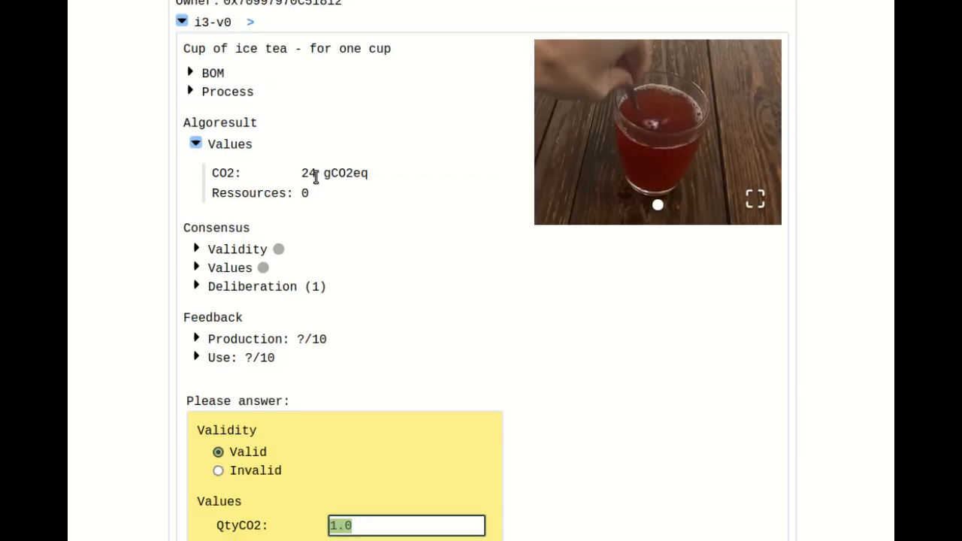
scroll(356, 293, down, 3)
text(24)
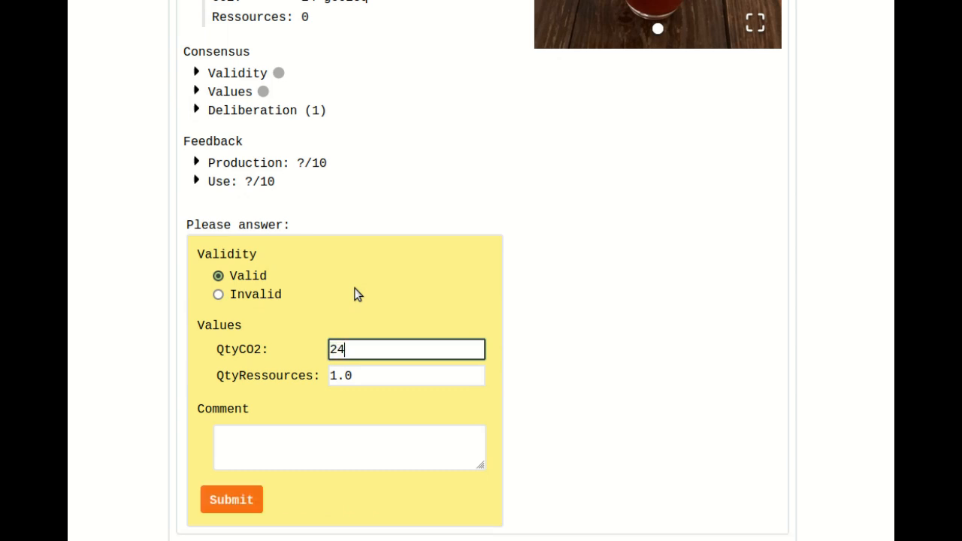
key(Tab)
text(0)
click(86, 326)
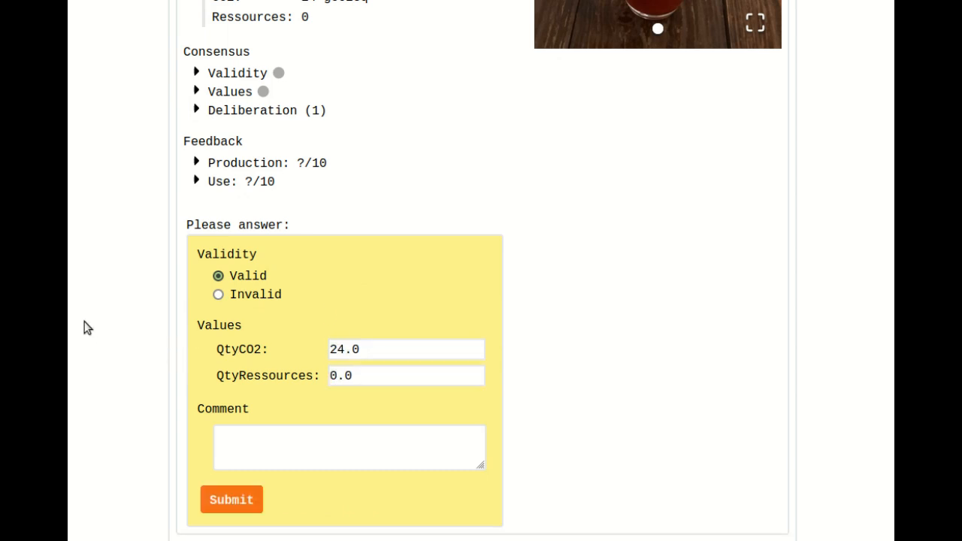
- Add the comment "[justification]" to the vote answer, submit it as Valid and confirm the wallet transaction
click(264, 438)
text([])
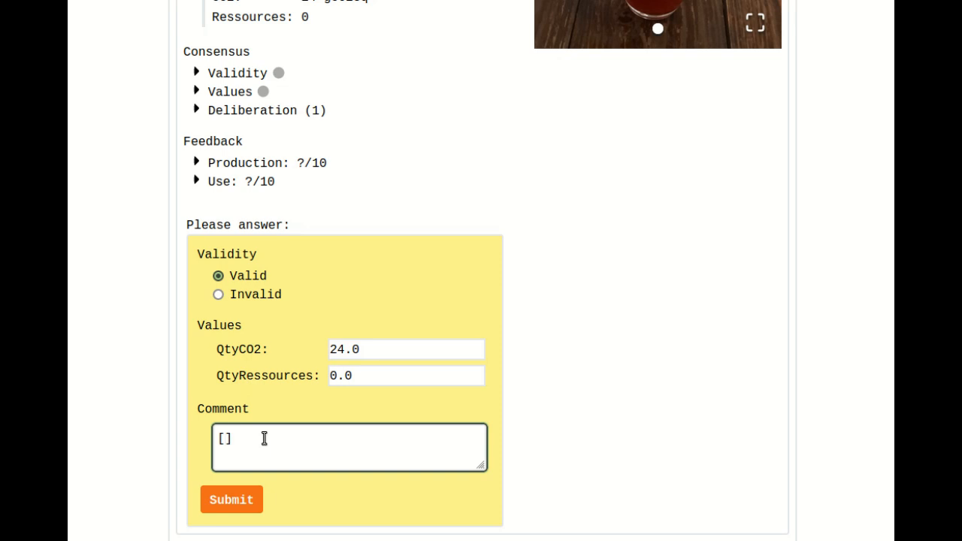
key(Left)
text(justification)
click(232, 508)
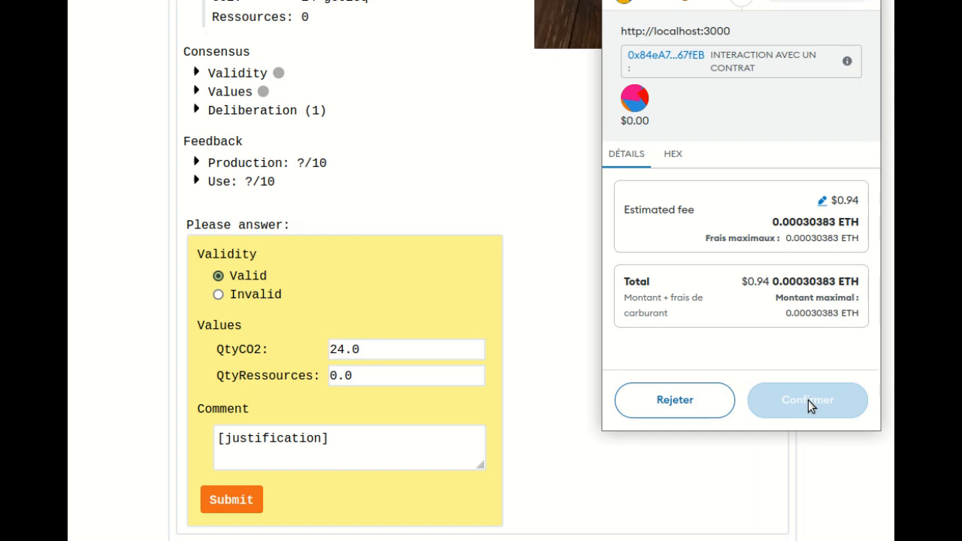
click(827, 413)
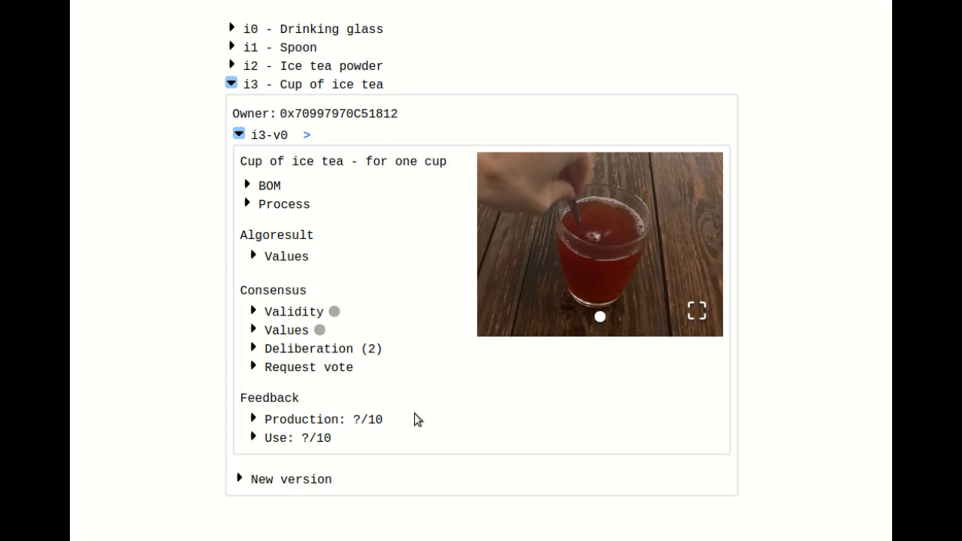
- Expand the version's production feedback and its own-feedback form, review the fields, and collapse it
click(328, 418)
scroll(346, 413, down, 2)
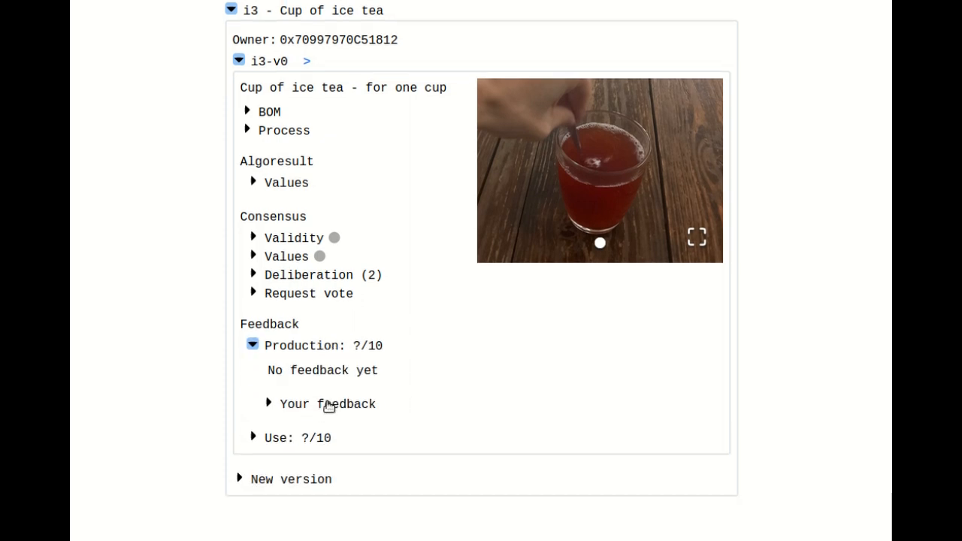
click(333, 403)
scroll(412, 354, down, 5)
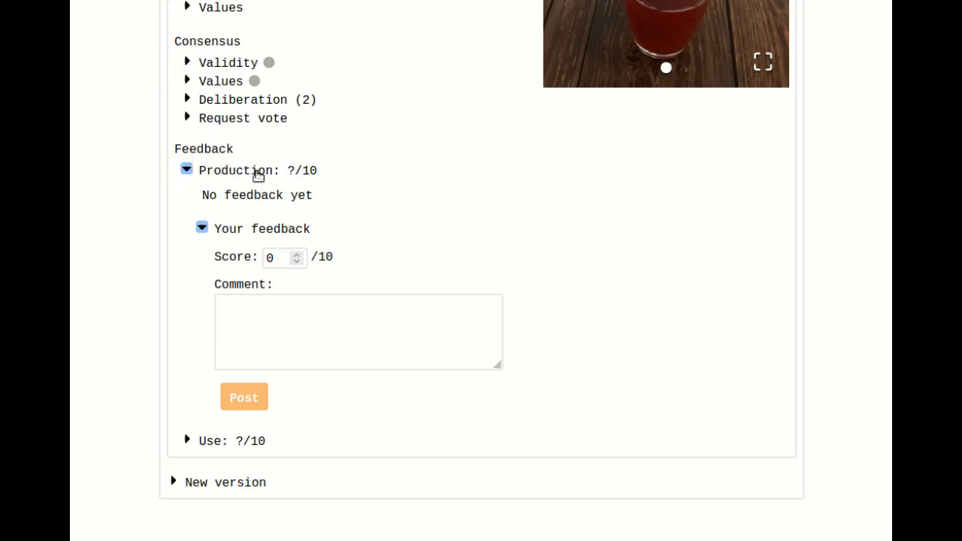
click(256, 171)
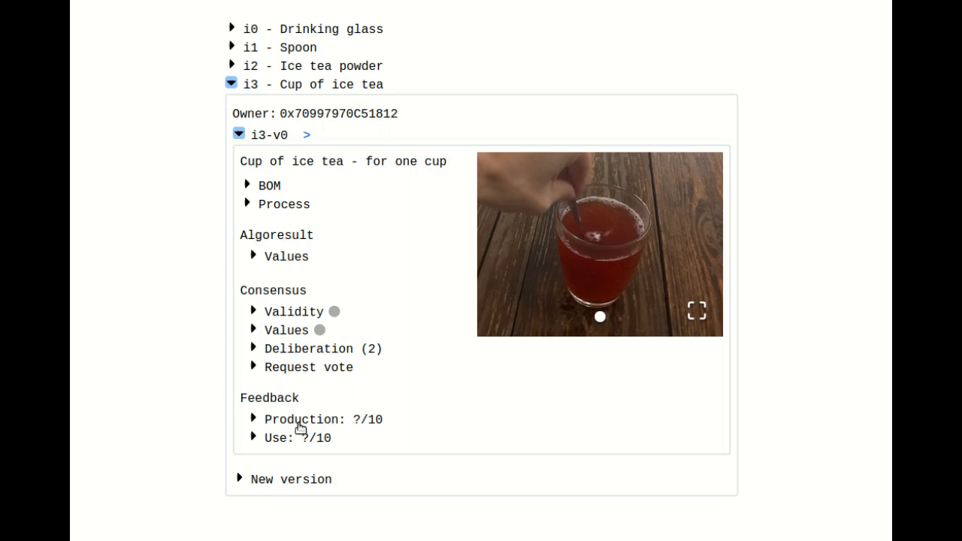
- Post production feedback on the Cup of ice tea version with the comment "Very easy" and score 8, approving the wallet transaction
click(301, 426)
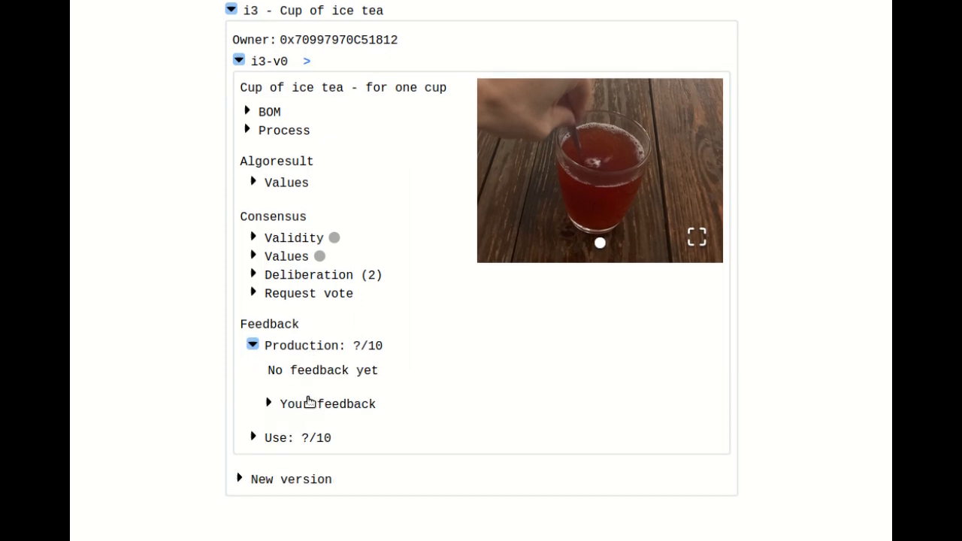
click(308, 401)
click(286, 401)
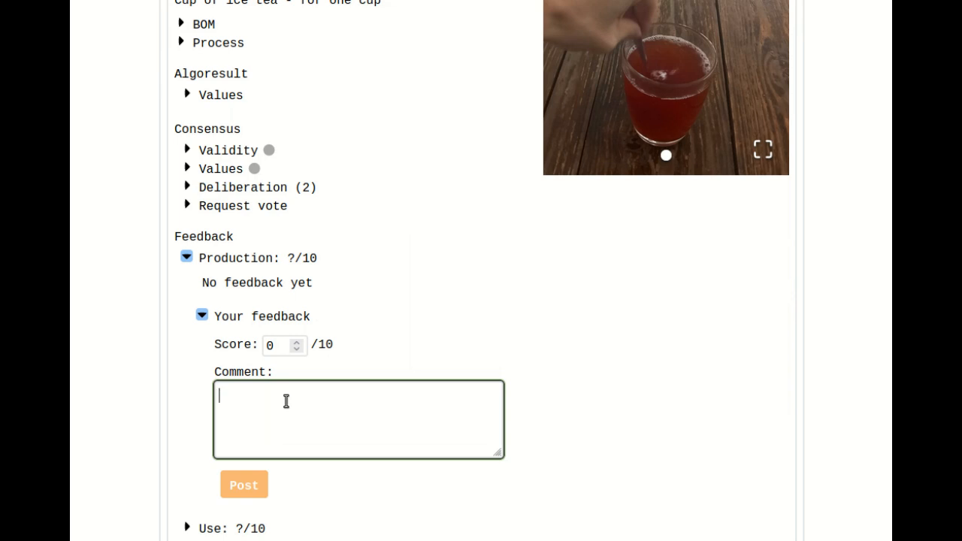
text(Very)
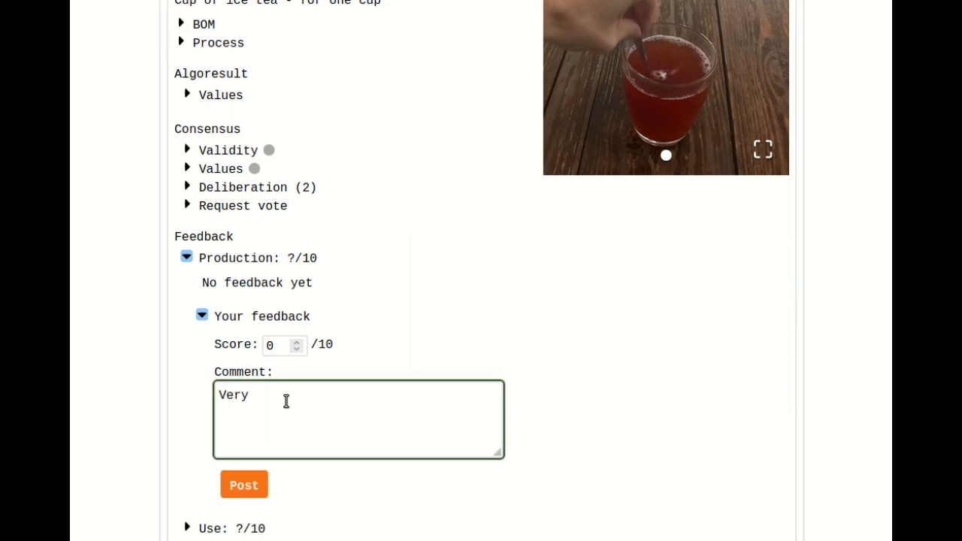
text( easy)
double_click(272, 344)
text(8)
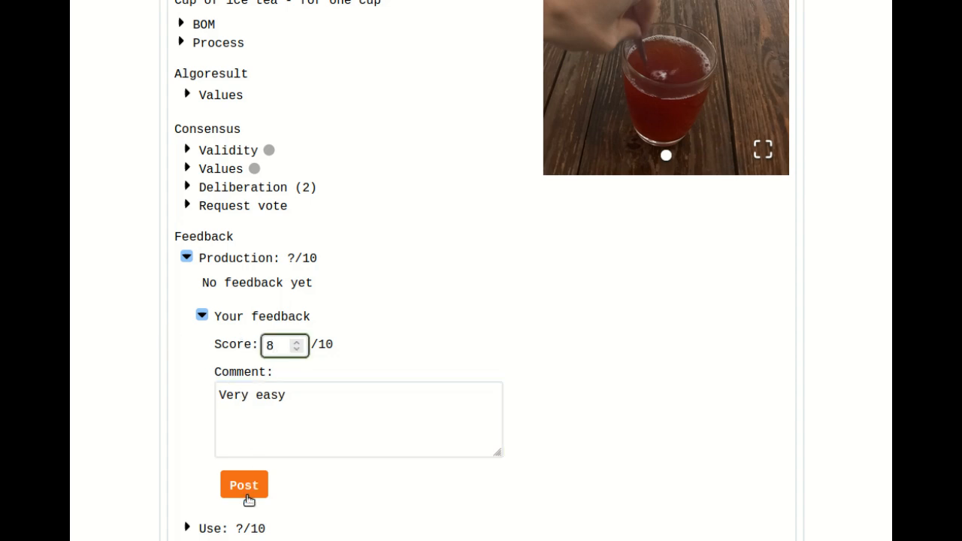
click(248, 494)
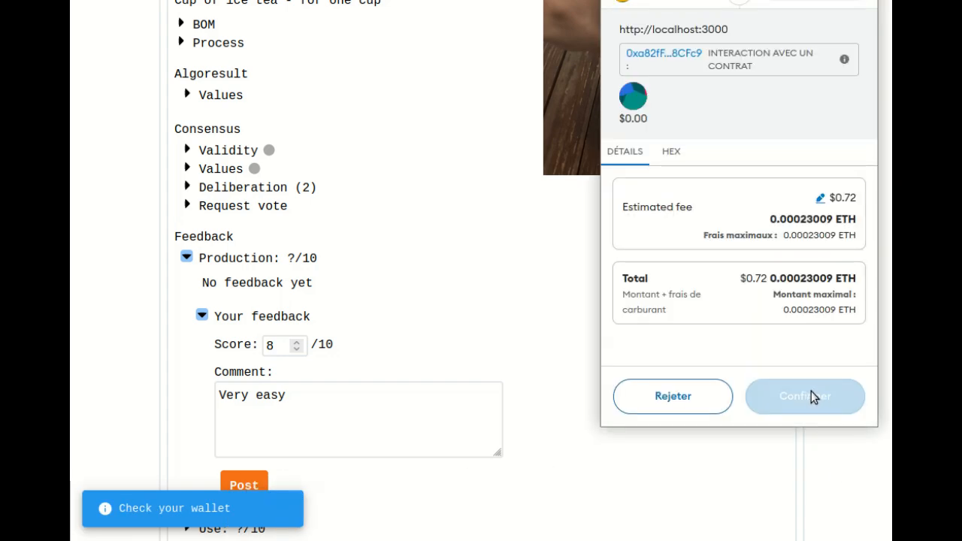
click(819, 398)
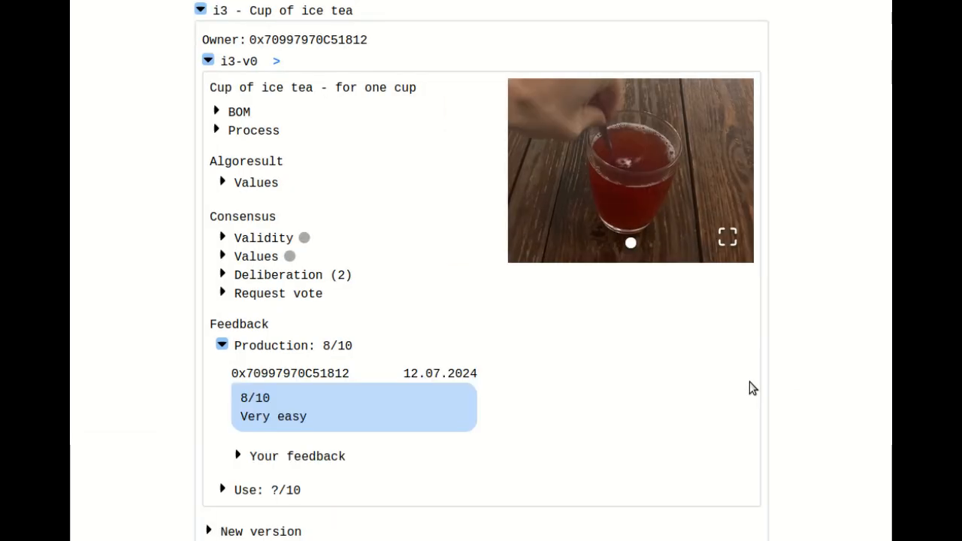
- Enter the comment "Tastes very good and it's refreshing." in your own feedback form for the version's use
scroll(567, 446, down, 1)
click(263, 437)
scroll(275, 433, down, 1)
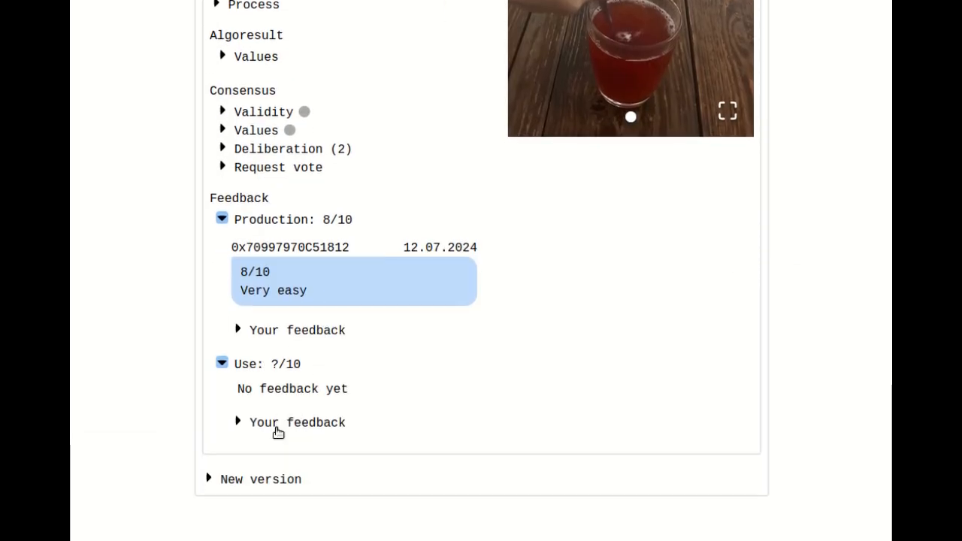
click(272, 427)
scroll(309, 324, down, 2)
click(278, 336)
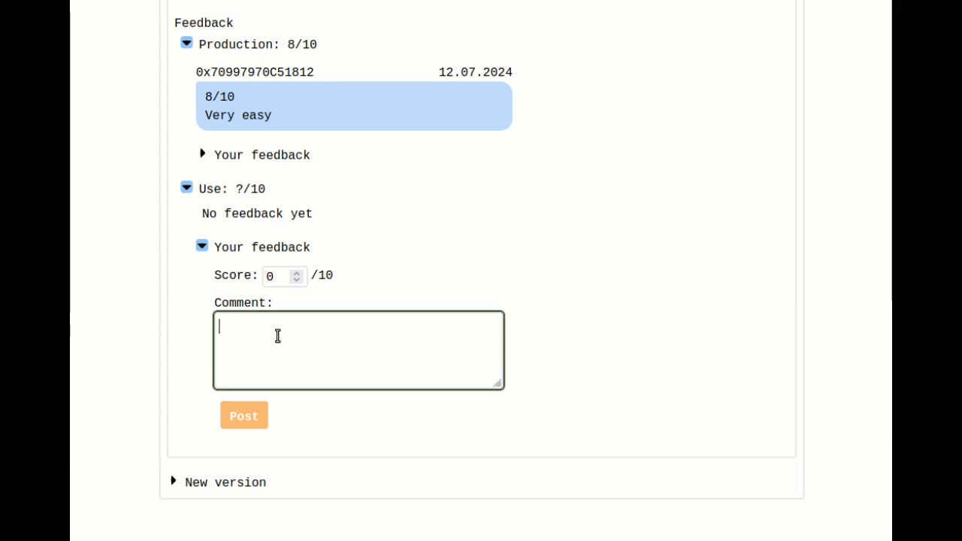
text(T)
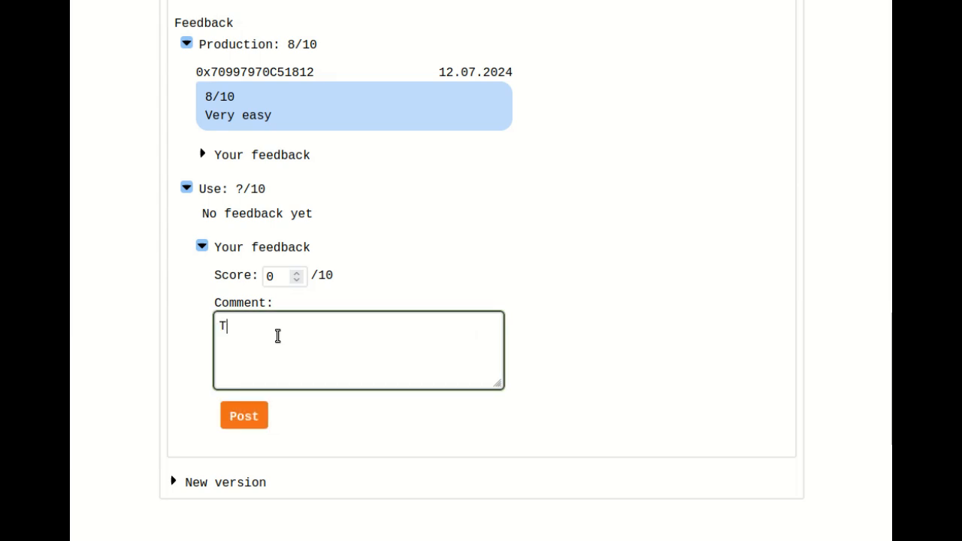
text(astes very good and it'r)
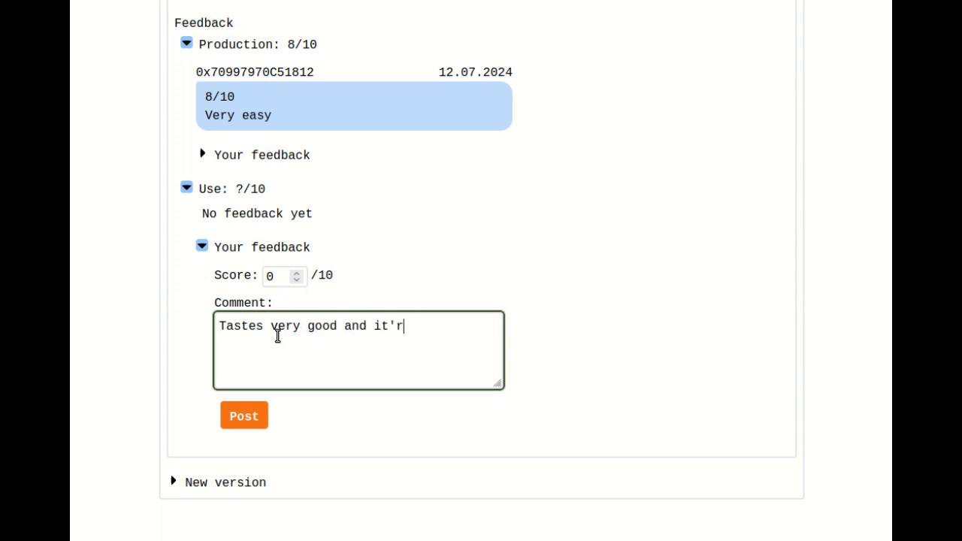
key(BackSpace)
text(s refreshing)
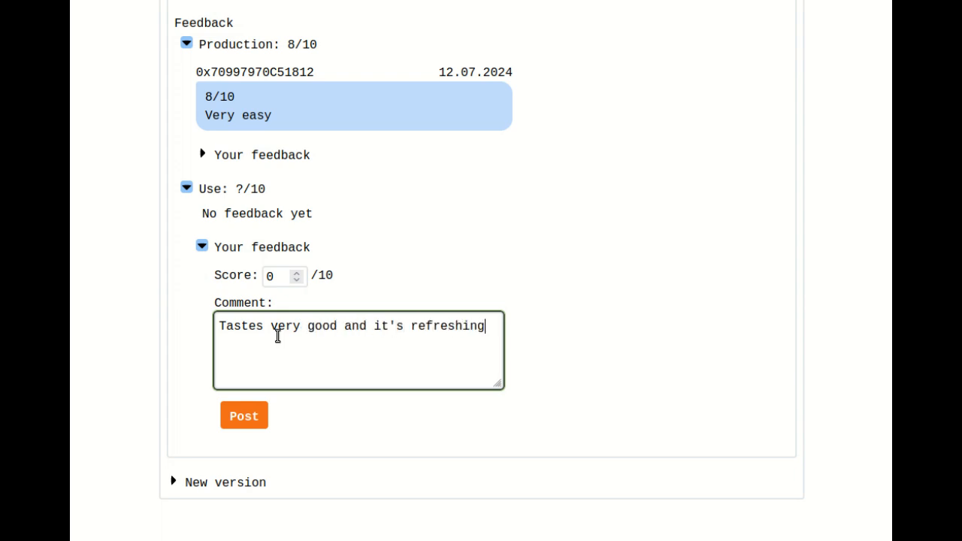
text(.)
- Set the use feedback score to 10 and post it, approving the wallet transaction
click(270, 276)
text(1)
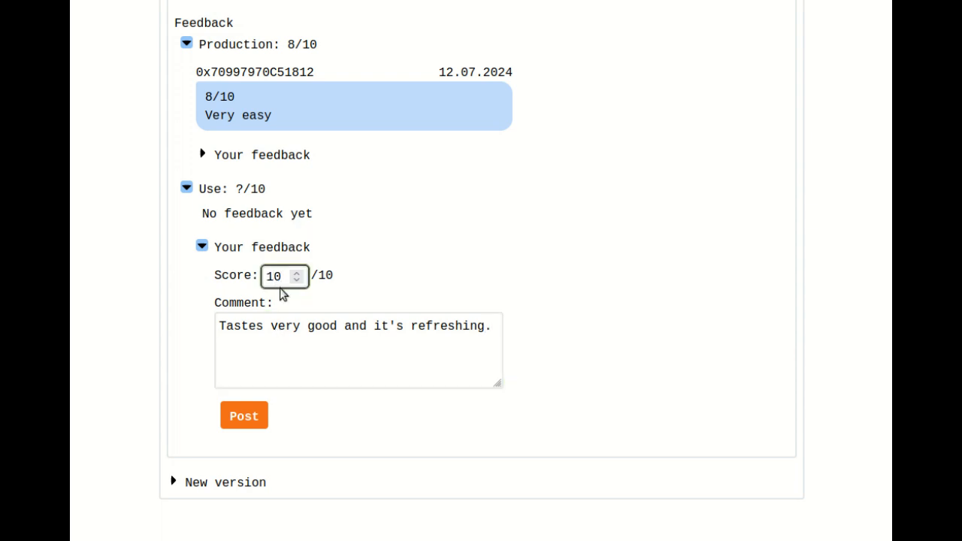
click(249, 417)
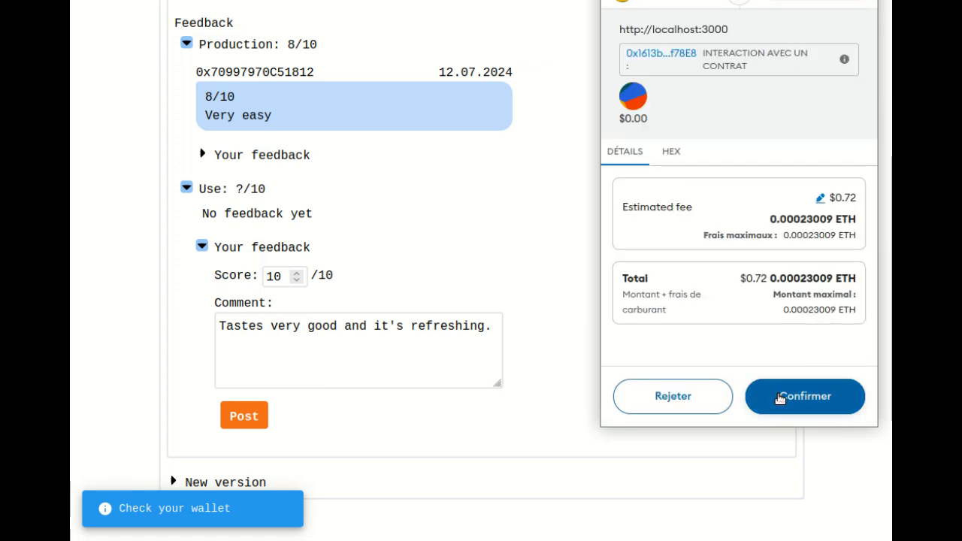
click(780, 399)
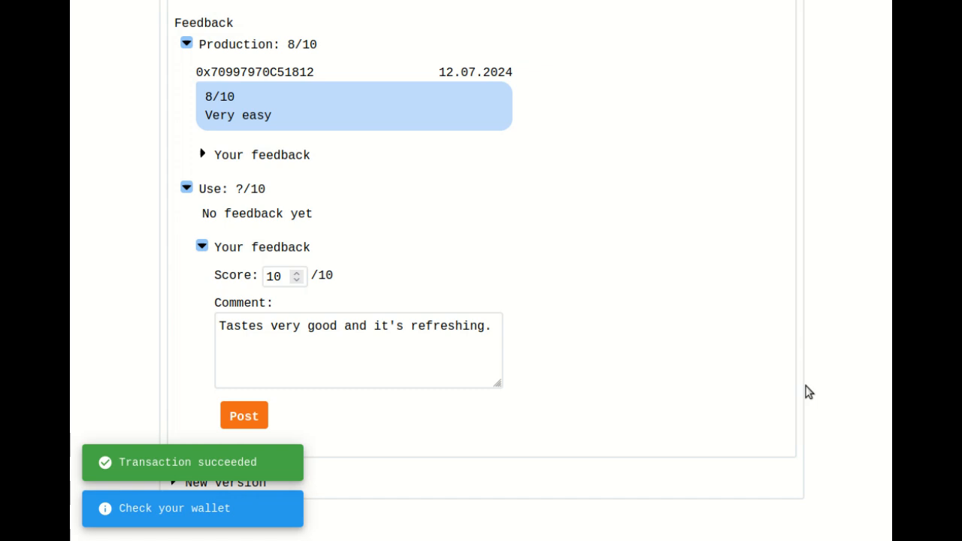